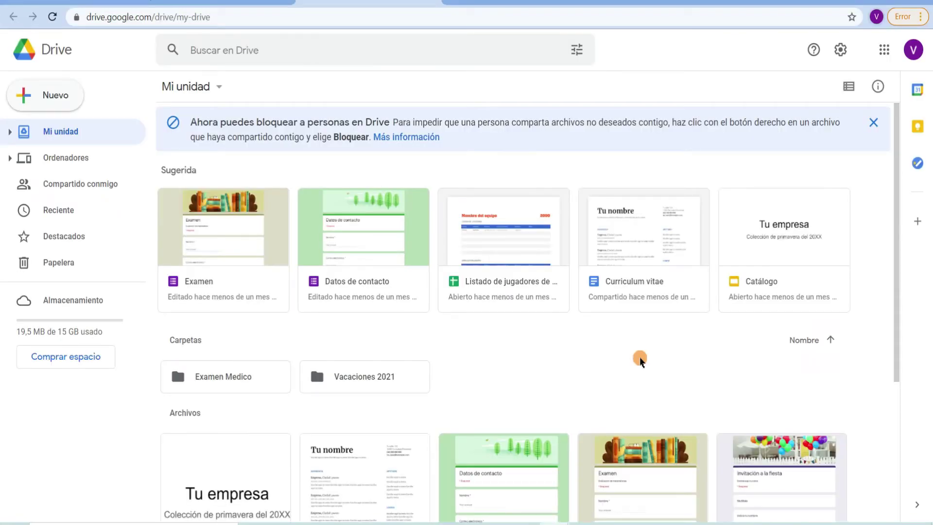
- Create a new blank Google Sites website from Drive
click(59, 96)
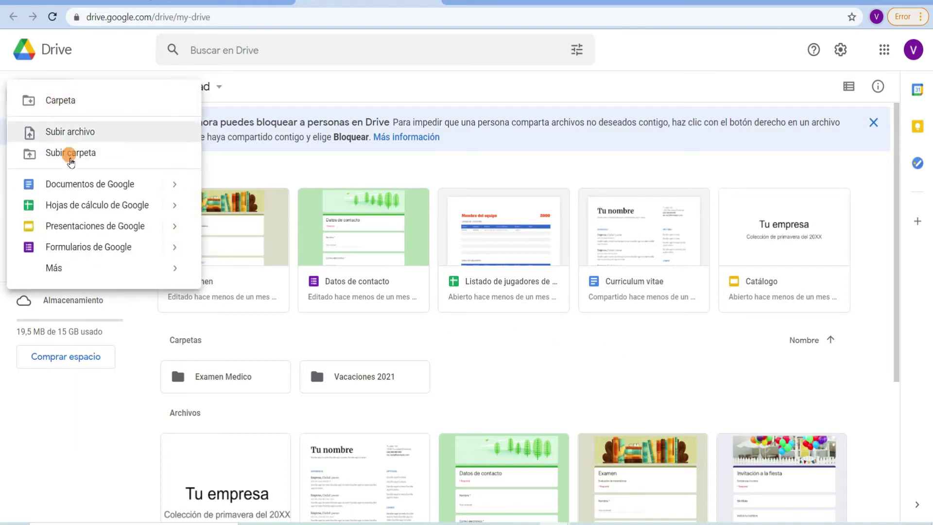
mouse_move(84, 272)
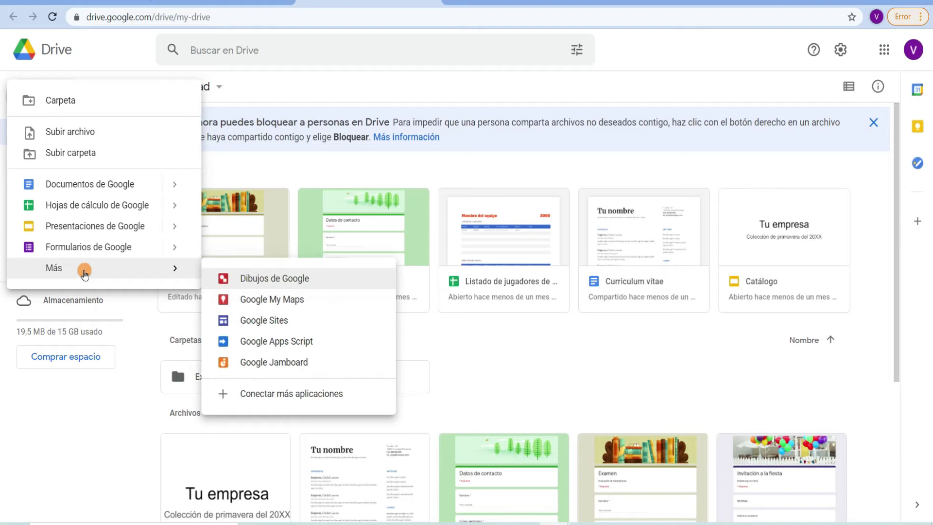
click(263, 321)
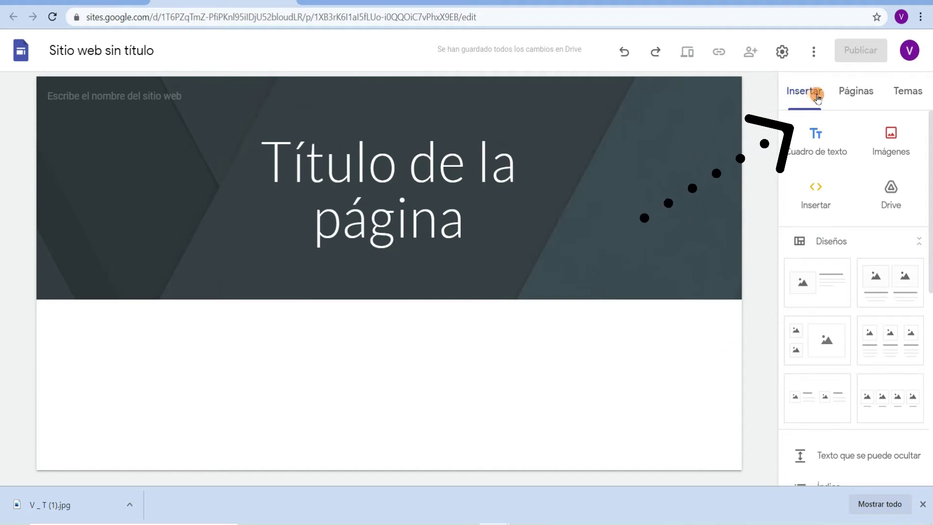
- Review the Inicio page's options and properties, and look over the available site themes
click(860, 97)
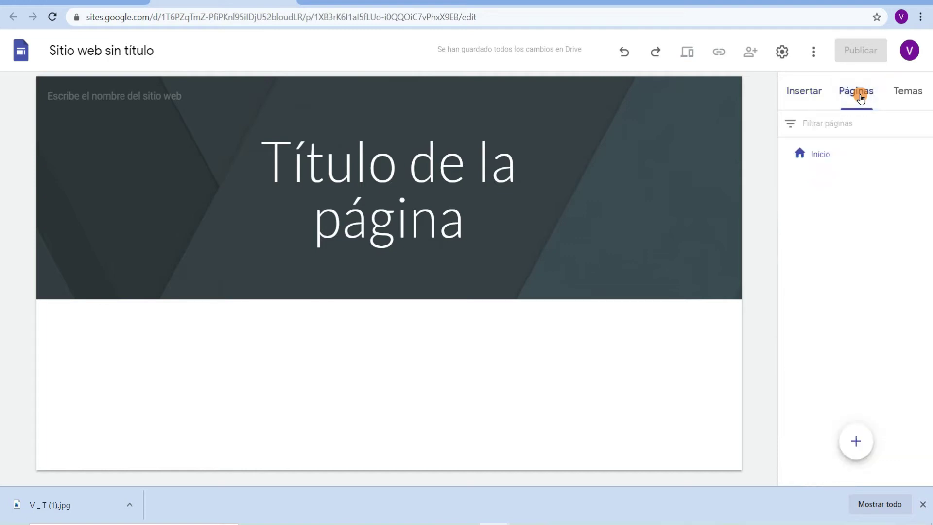
mouse_move(831, 155)
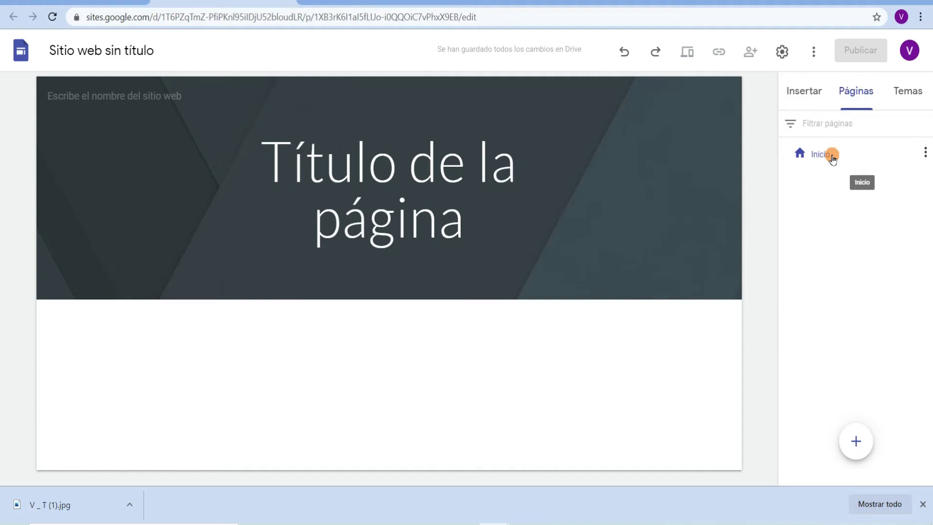
click(832, 158)
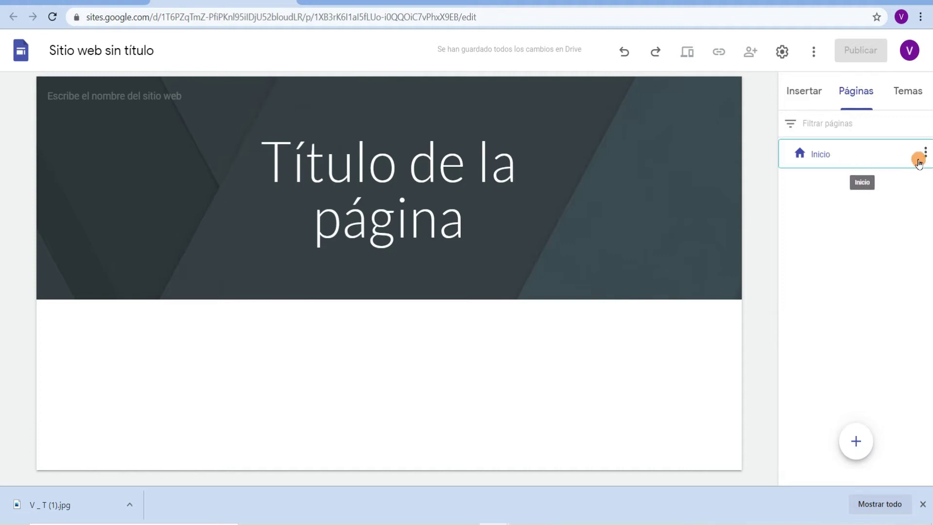
click(925, 155)
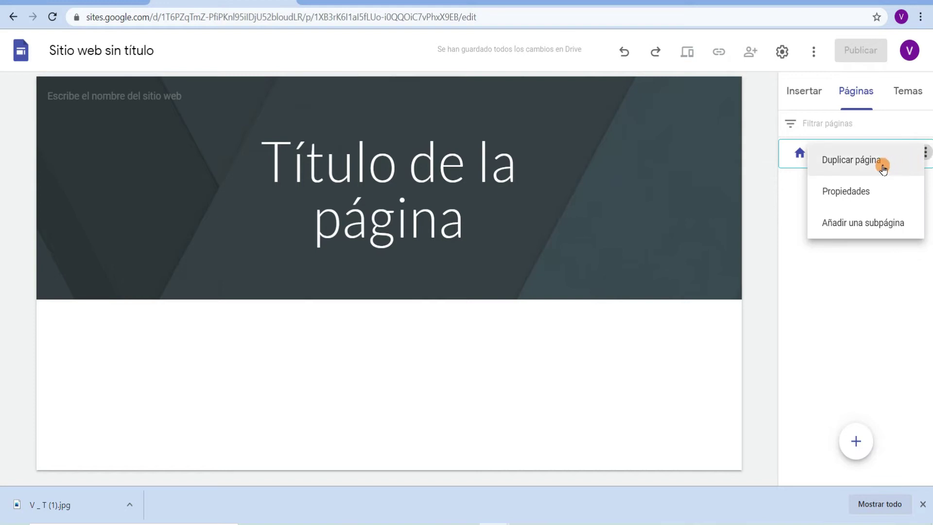
click(863, 200)
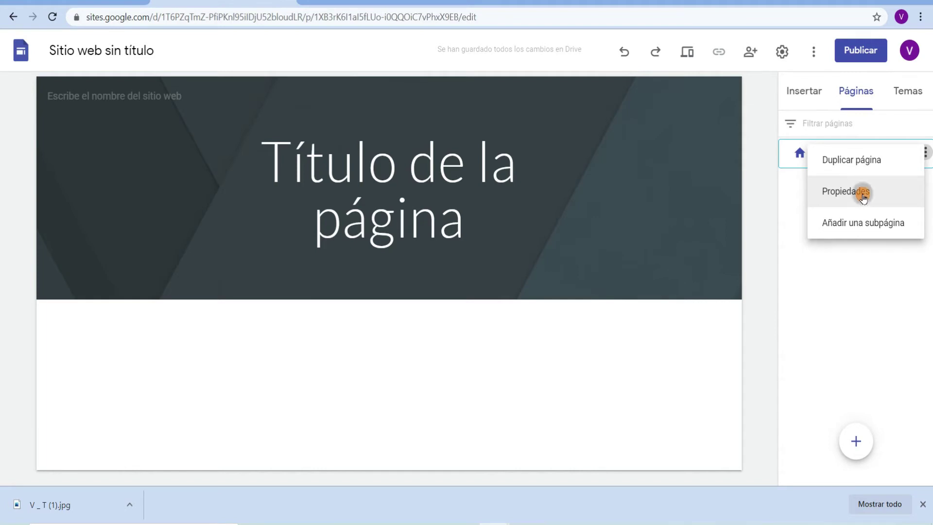
click(863, 194)
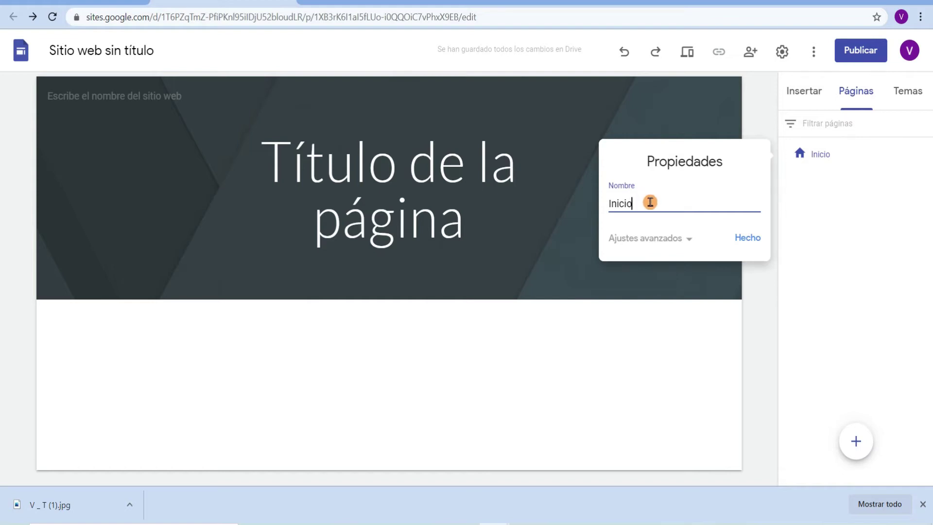
click(746, 238)
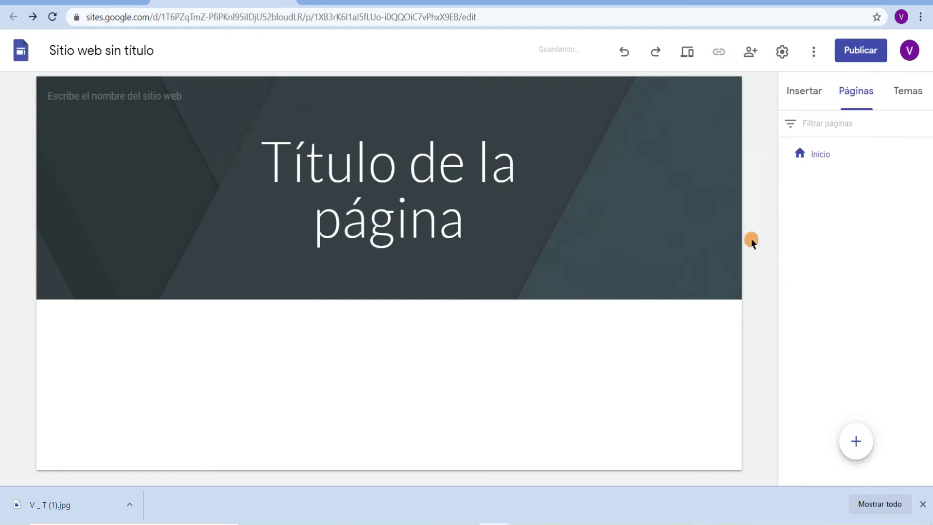
click(912, 94)
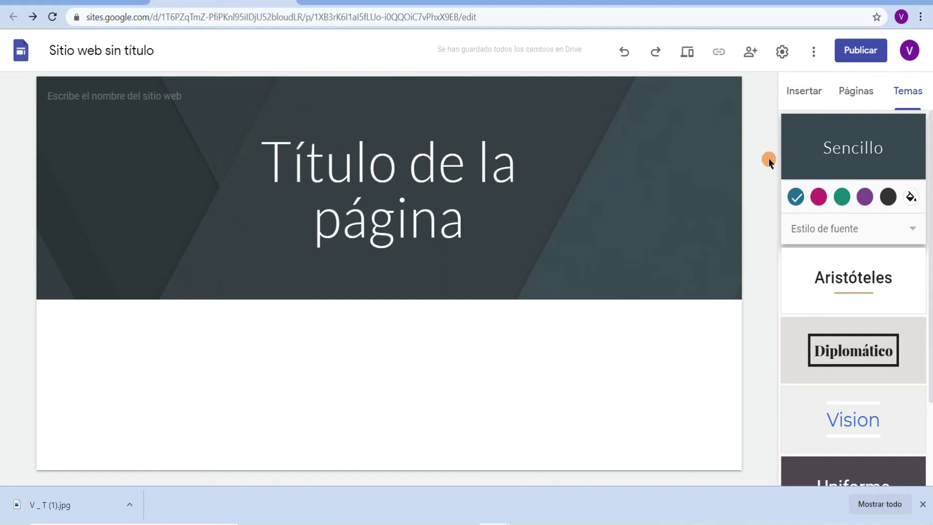
click(804, 90)
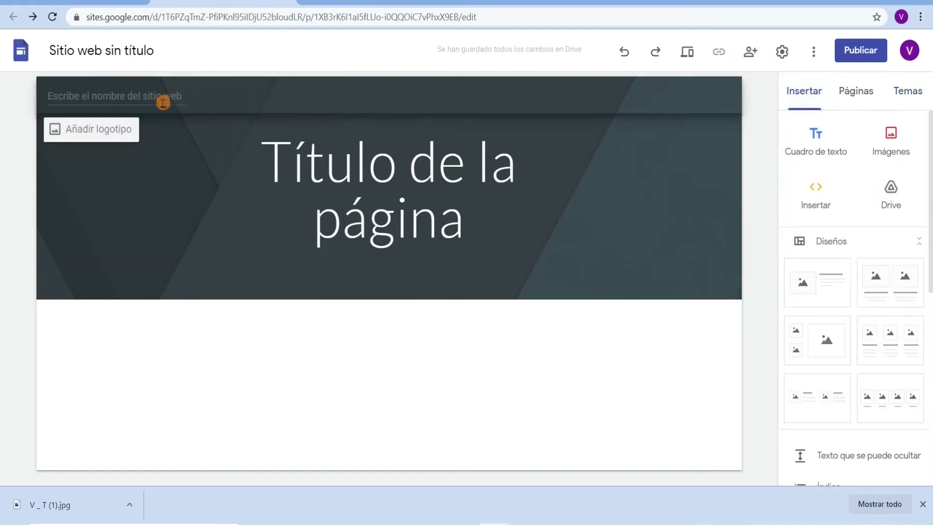
- Name the website "Ps ViviDigital" in the page header
click(146, 95)
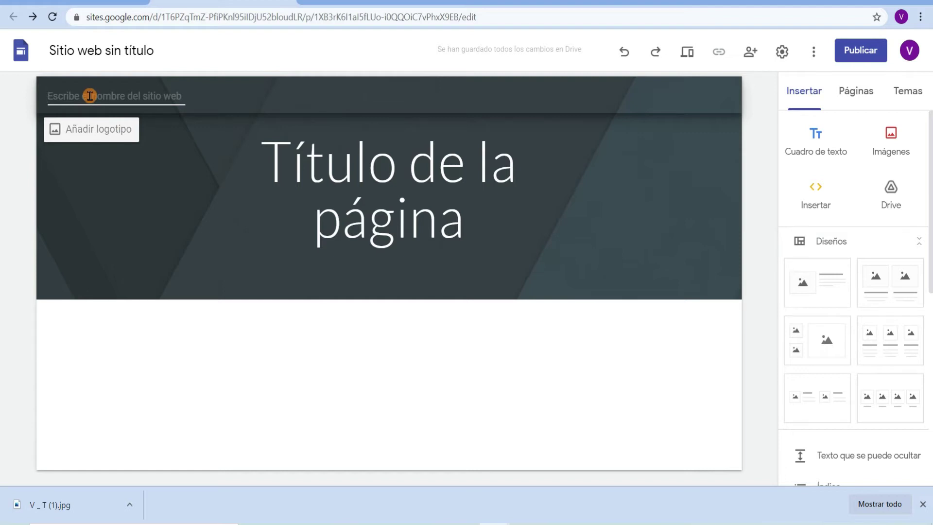
text(Ps V)
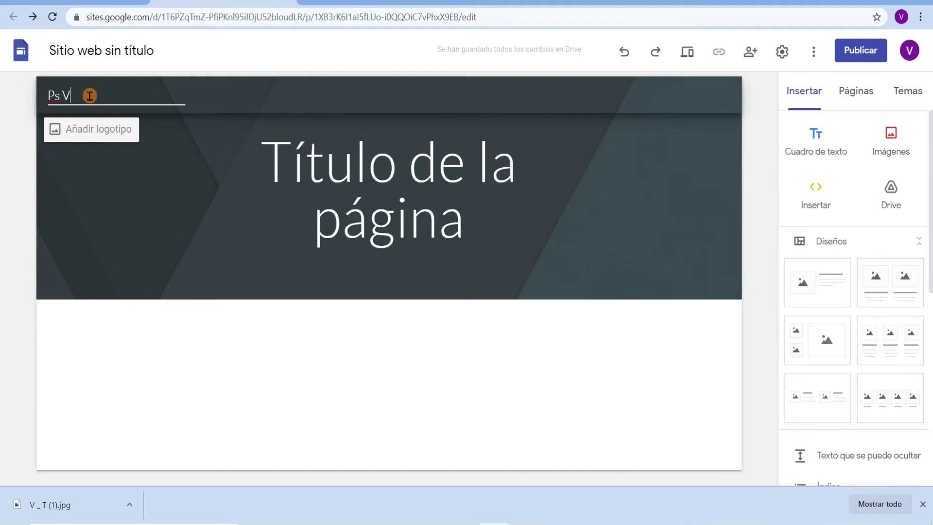
text(iviDigital)
- Add the image V _ T (1).jpg from the GOOGLE SITES folder in Drive as the site's logo
click(93, 129)
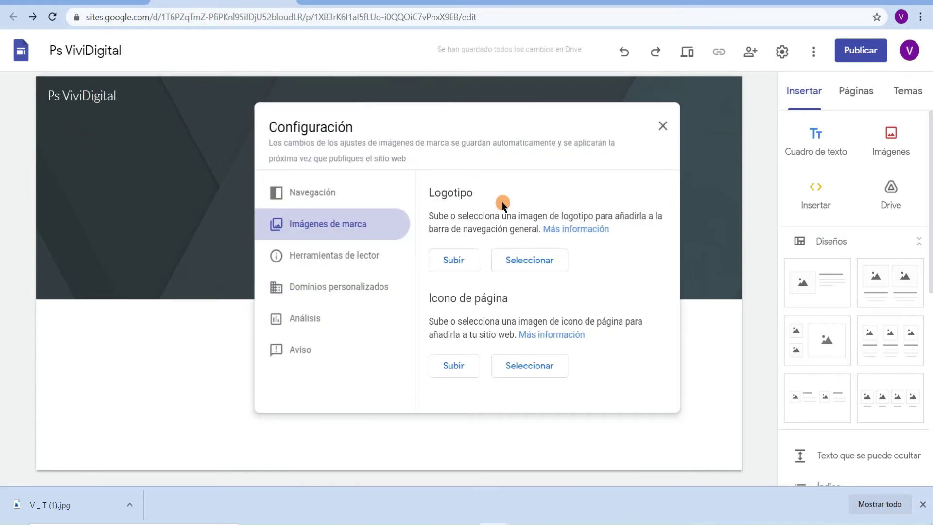
click(526, 261)
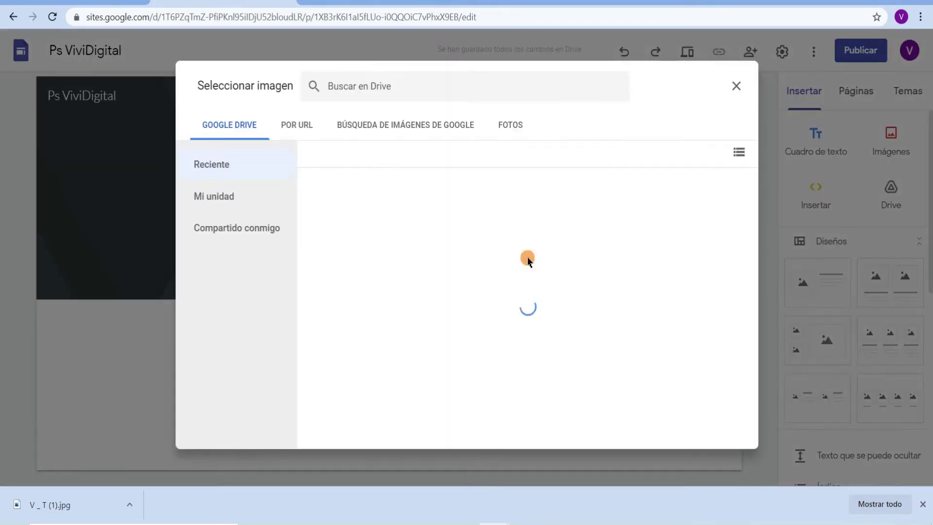
click(220, 200)
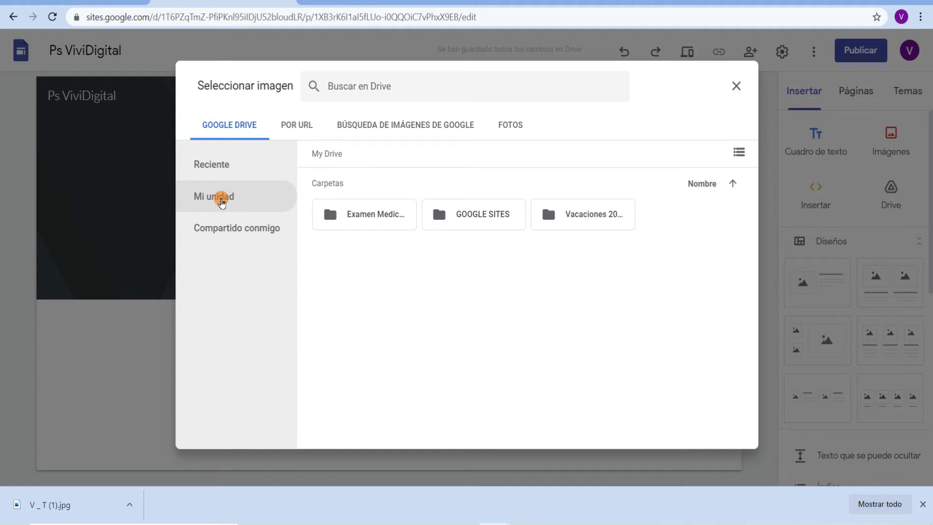
double_click(485, 219)
scroll(601, 259, down, 3)
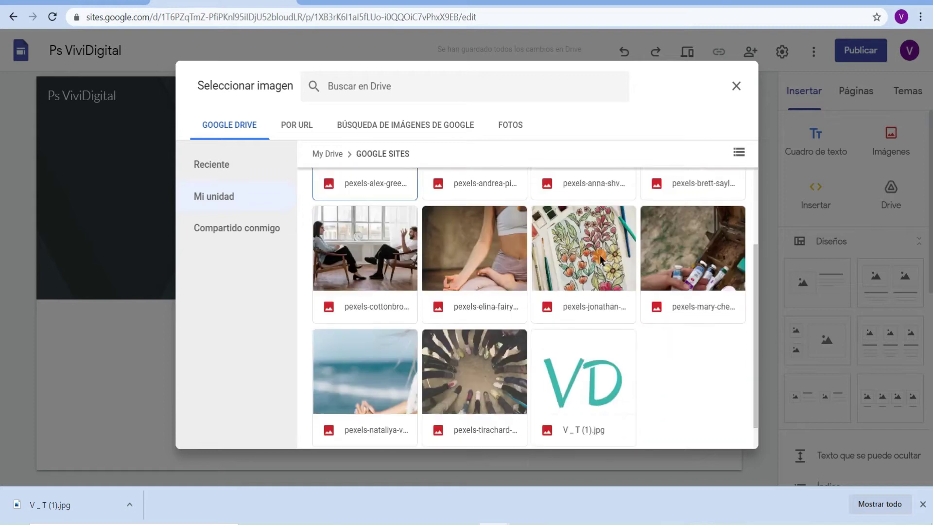
double_click(593, 355)
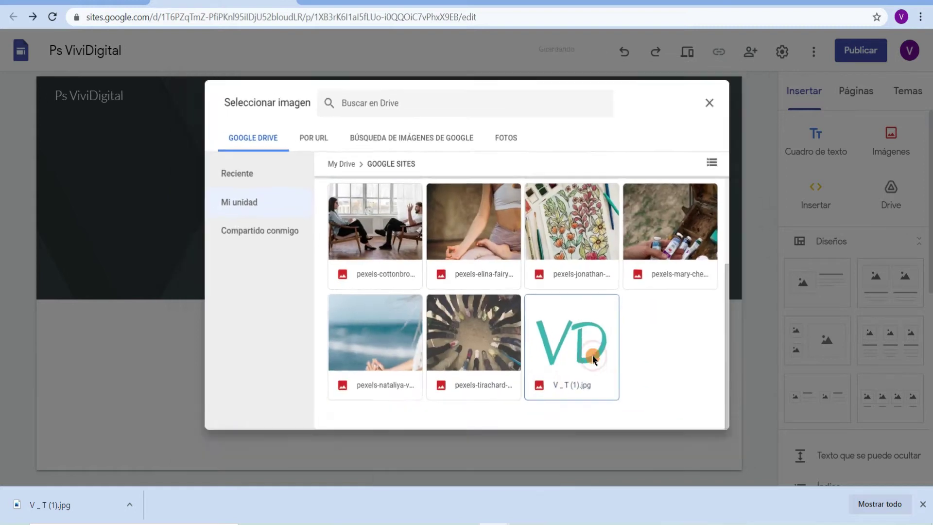
click(663, 126)
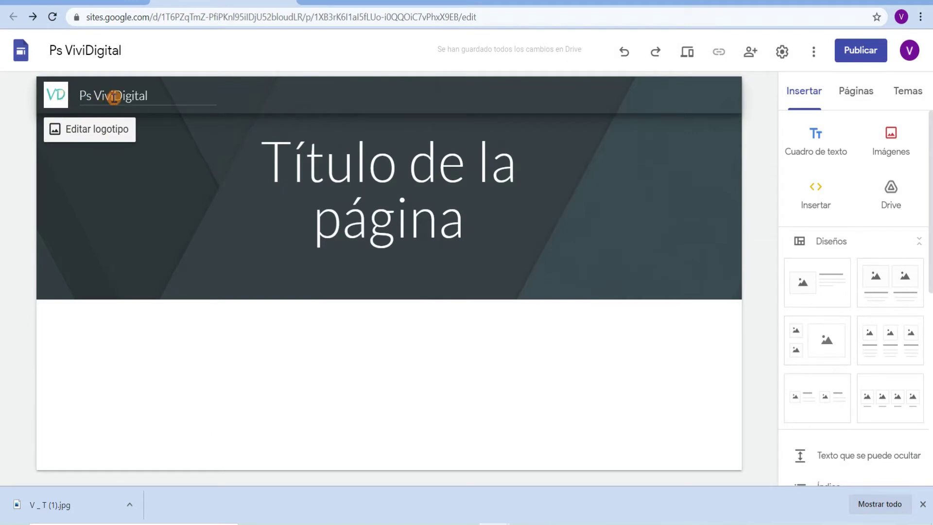
- Apply the logo's colour to the site theme from the brand image settings
click(79, 130)
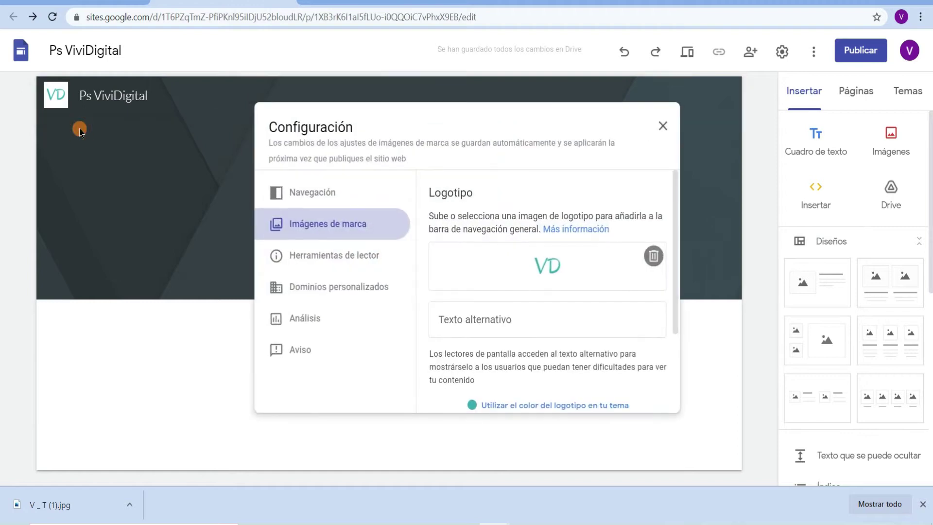
scroll(510, 292, down, 3)
click(511, 292)
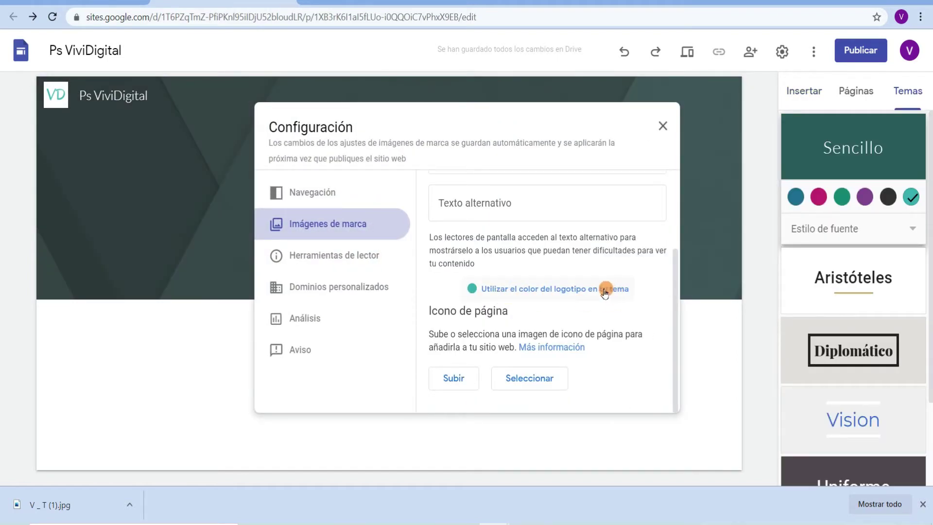
click(567, 290)
click(663, 125)
- Replace the page title in the header with "No eres tu ansiedad"
click(495, 211)
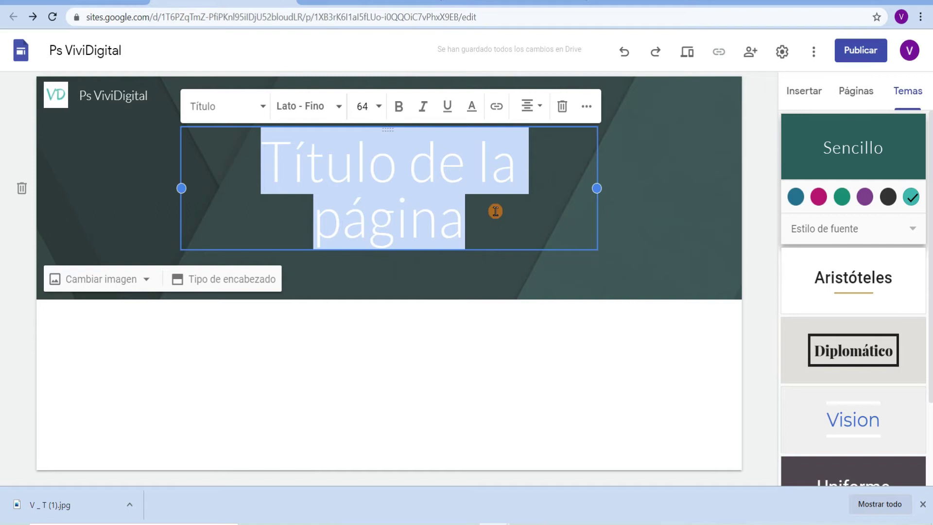
click(476, 217)
drag(479, 217, 276, 166)
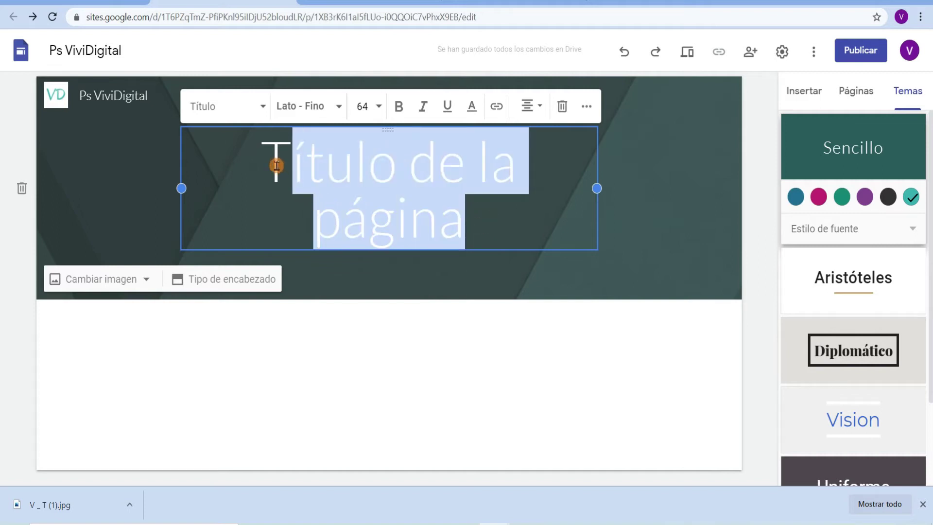
key(ctrl+a)
text(No eres tu ñan)
key(BackSpace)
key(BackSpace)
key(BackSpace)
text(ansiedad)
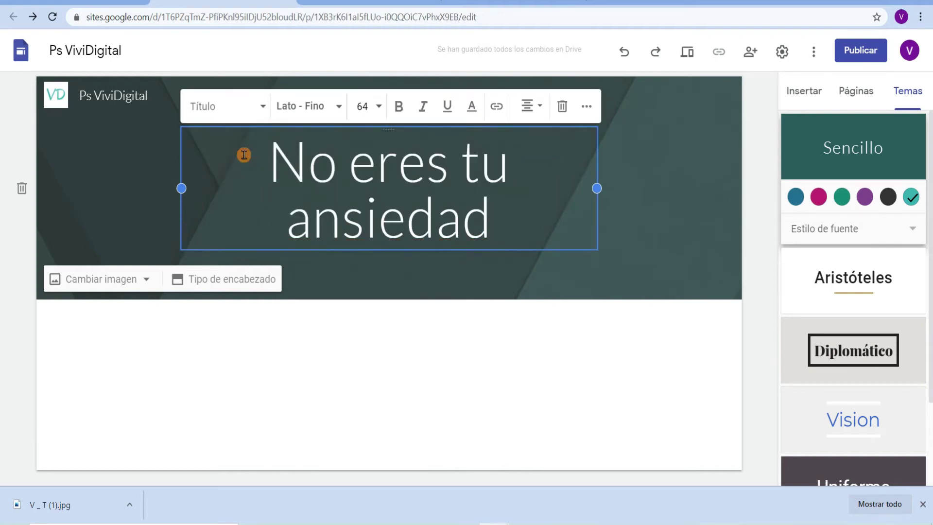
- Change the header background to the turquoise seascape image from the gallery
click(114, 186)
click(124, 286)
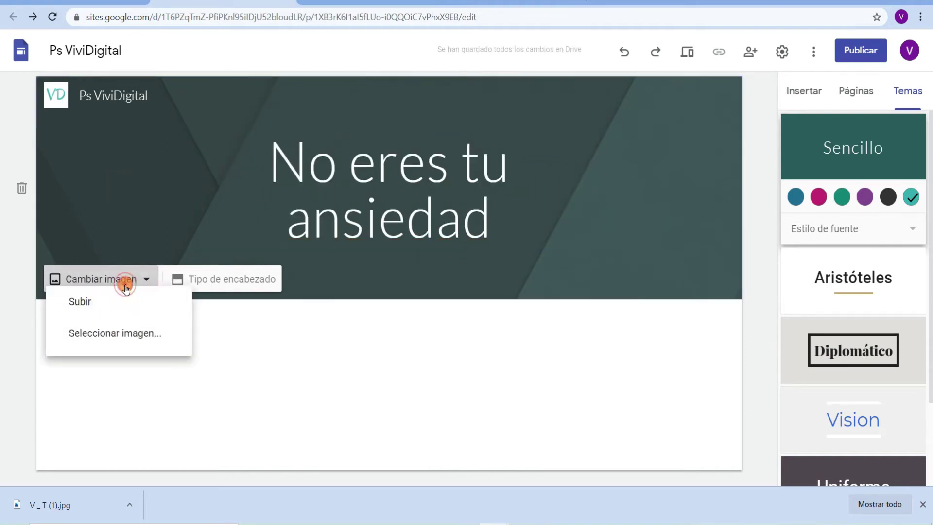
click(110, 351)
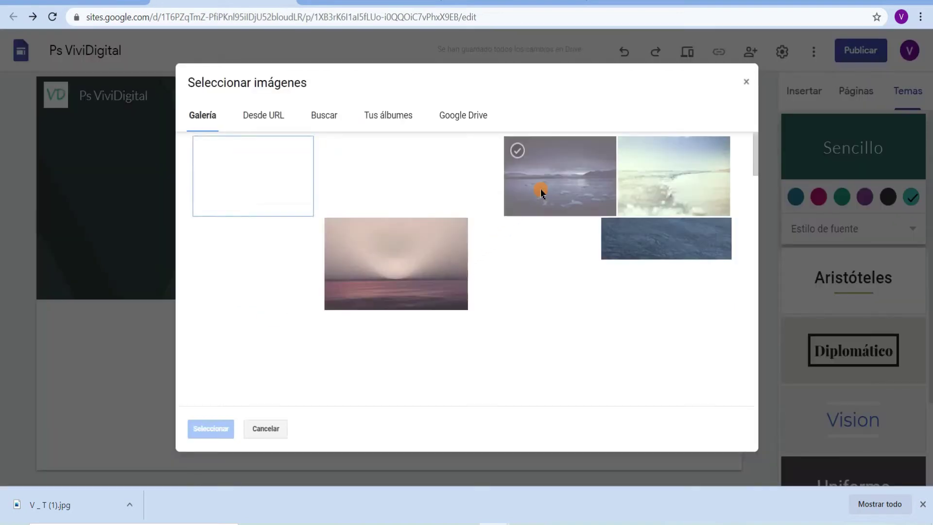
click(371, 195)
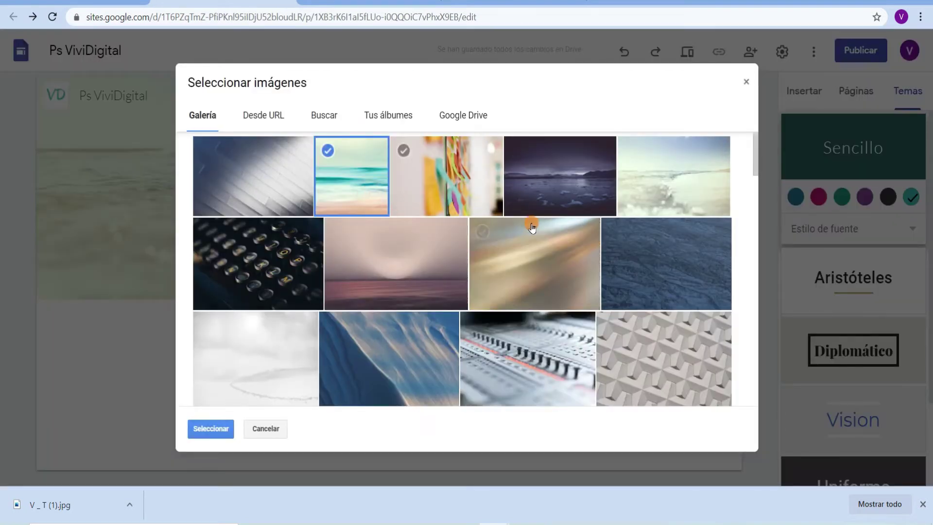
click(214, 429)
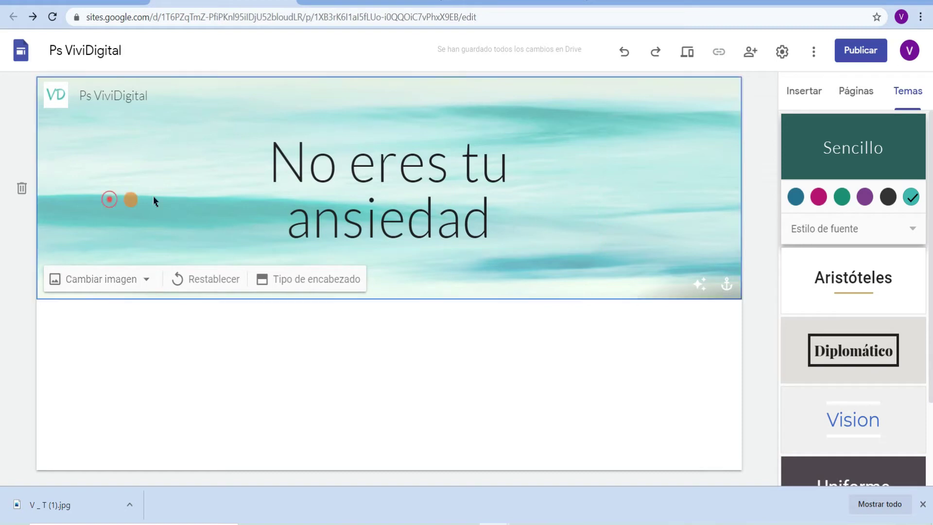
- Try the Encabezado grande and Portada header types, and set the header back to Encabezado
click(320, 285)
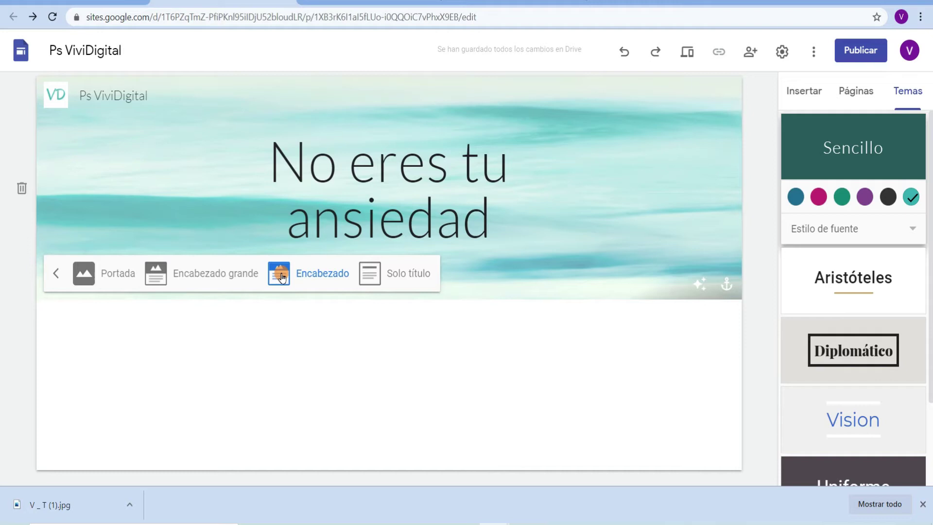
click(206, 282)
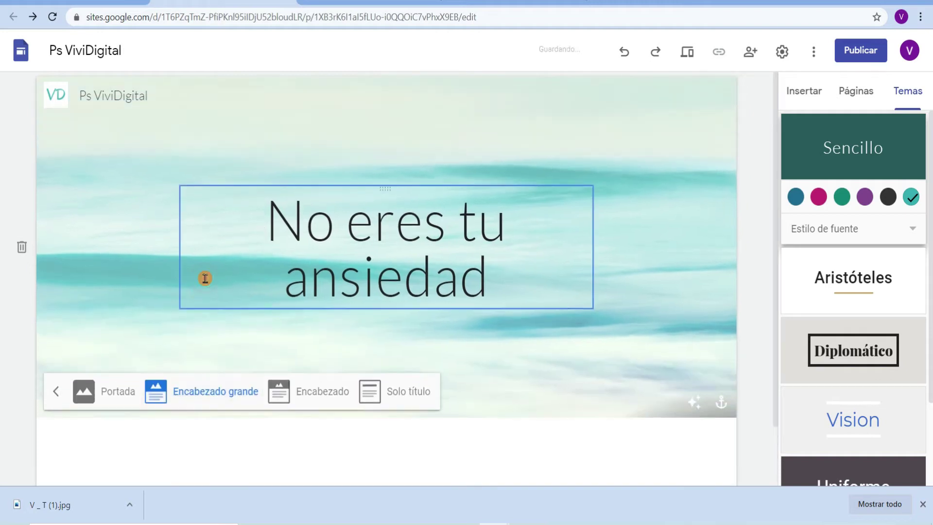
click(100, 391)
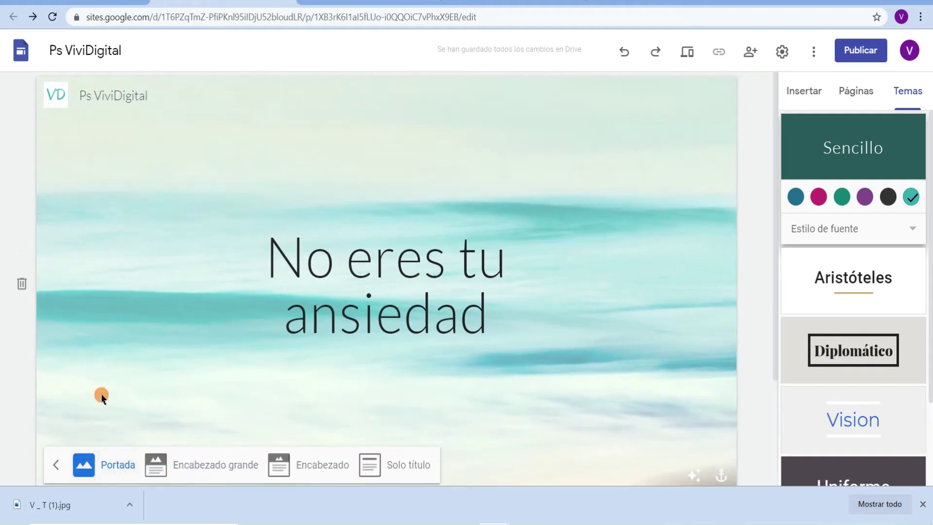
click(300, 464)
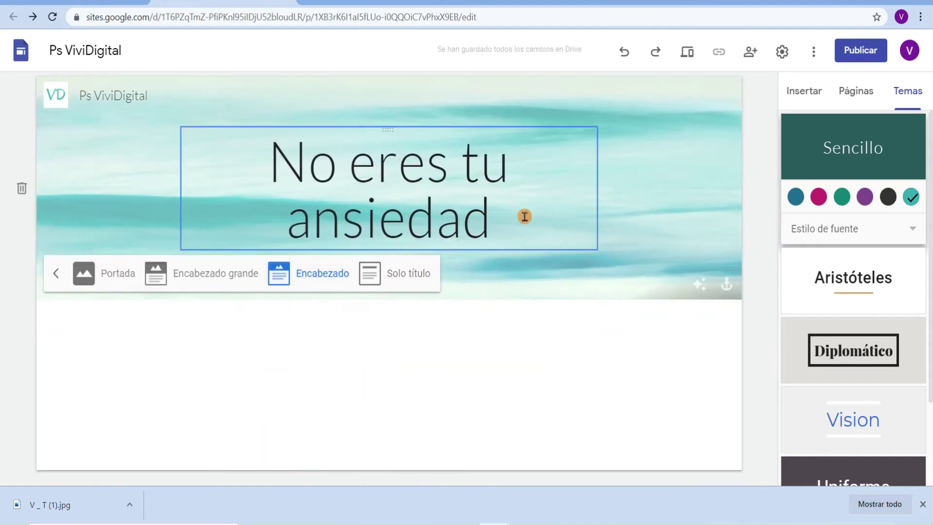
- Widen the title's text box to the right so that "No eres tu ansiedad" fits on one line
click(576, 196)
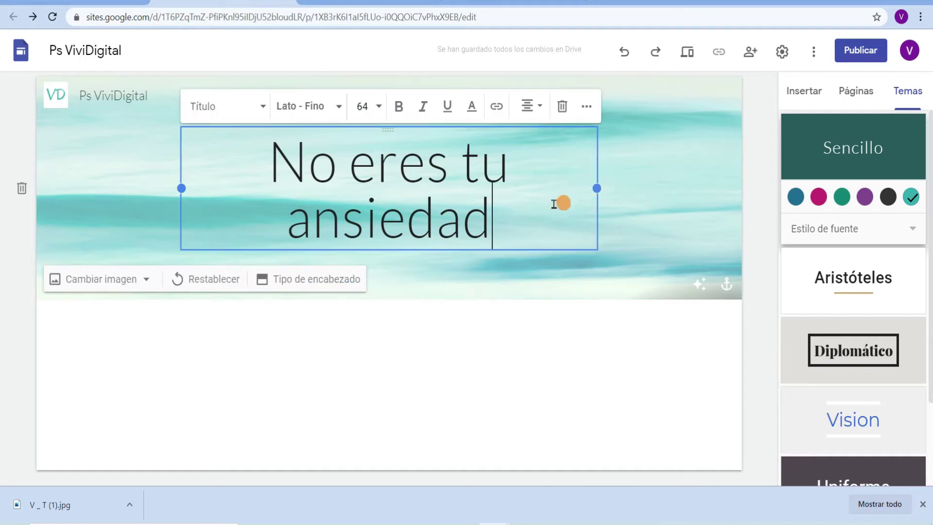
drag(597, 189, 703, 191)
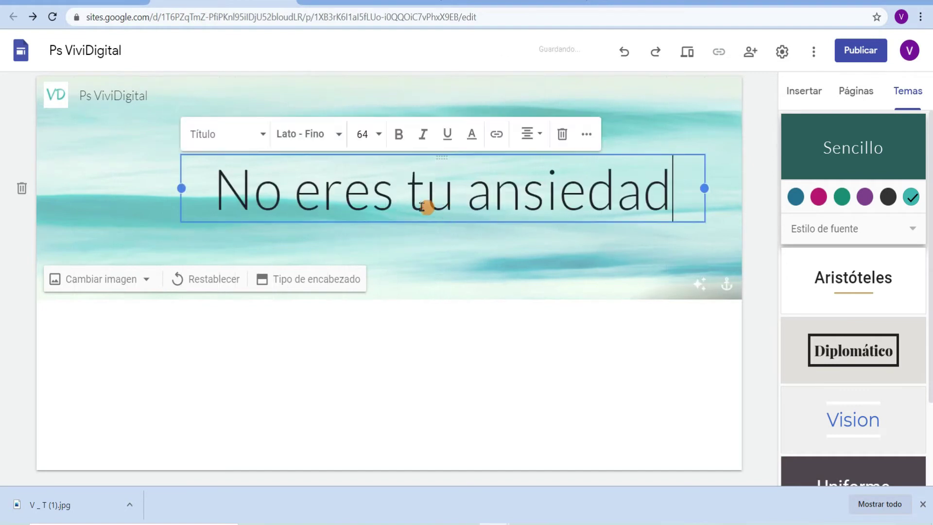
drag(385, 198, 378, 199)
click(475, 243)
click(496, 192)
click(468, 191)
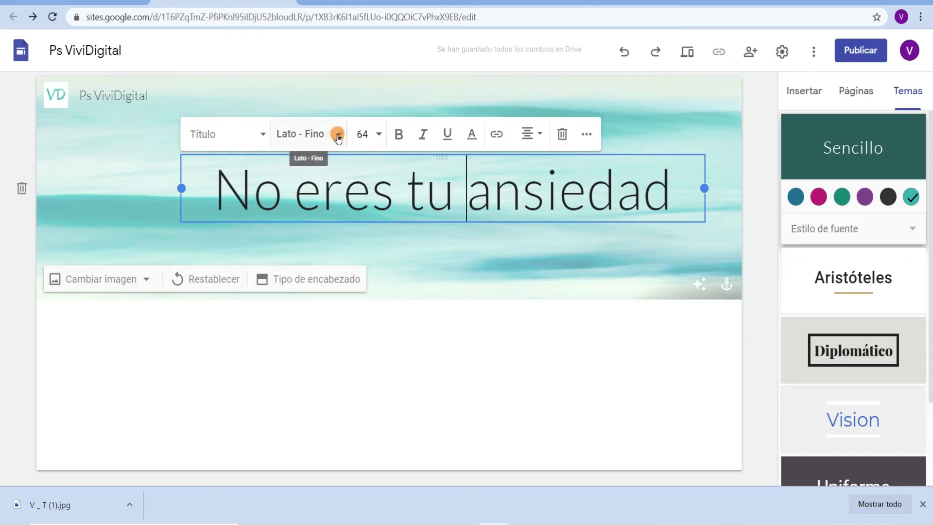
click(399, 134)
drag(425, 204, 406, 208)
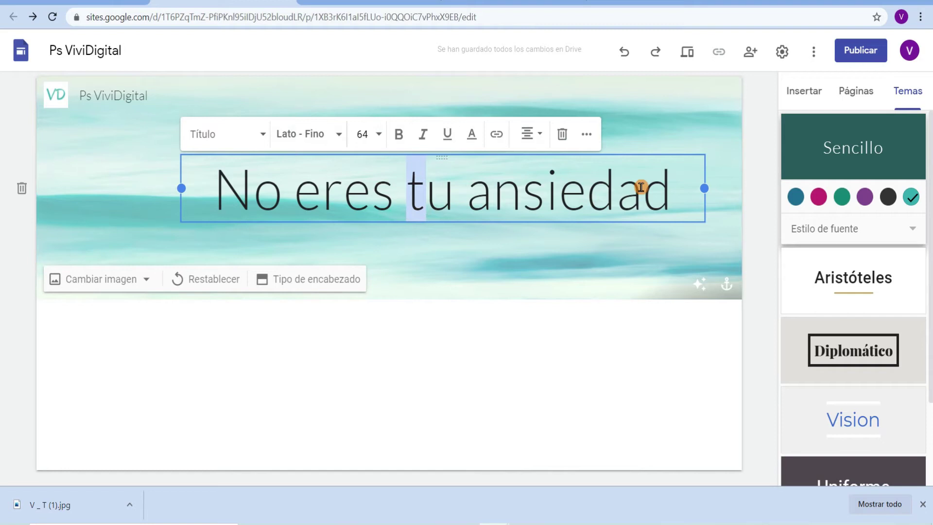
- Try the Aristóteles, Diplomático, Vision, Uniforme and Impactante themes on the site
click(907, 90)
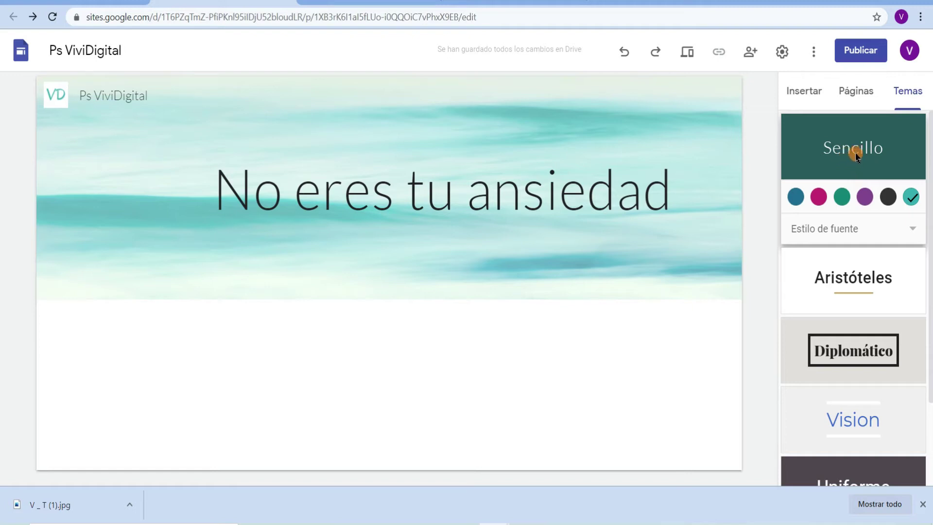
scroll(853, 153, down, 2)
scroll(852, 153, up, 2)
scroll(863, 184, down, 1)
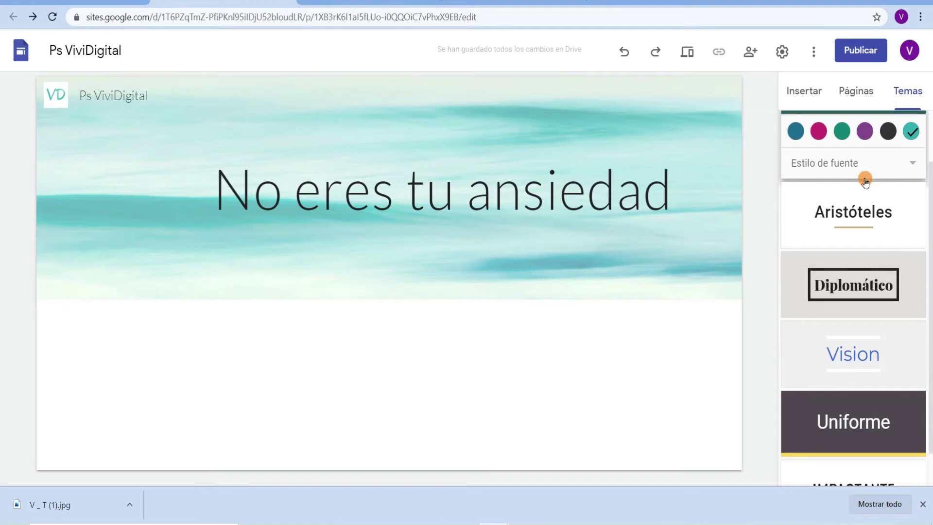
click(845, 217)
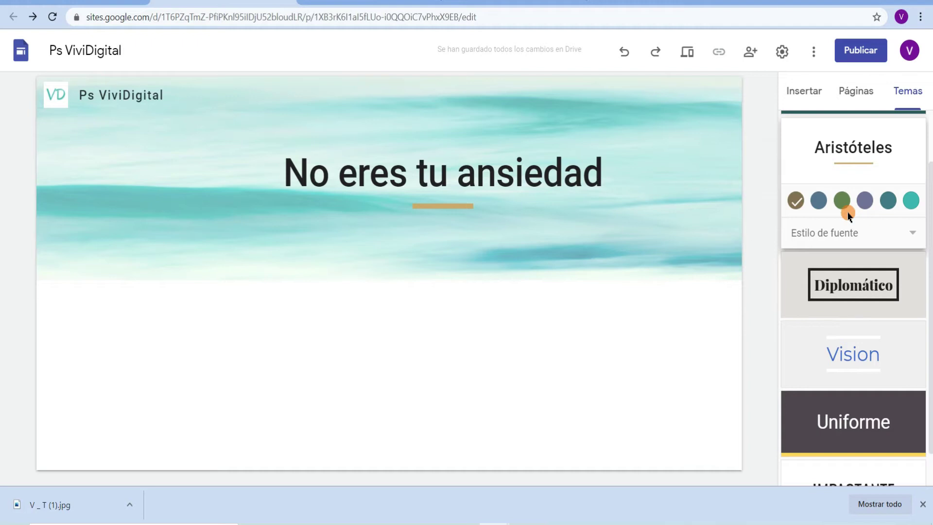
click(842, 293)
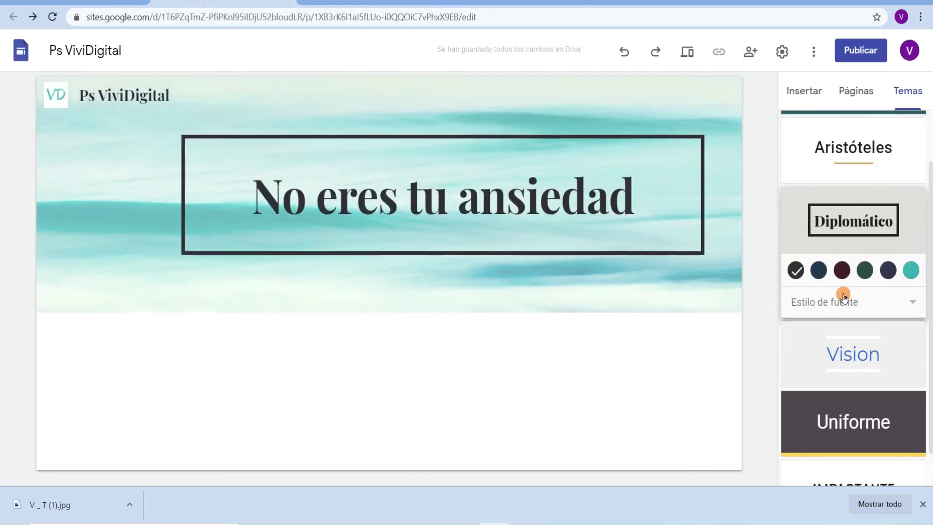
click(864, 358)
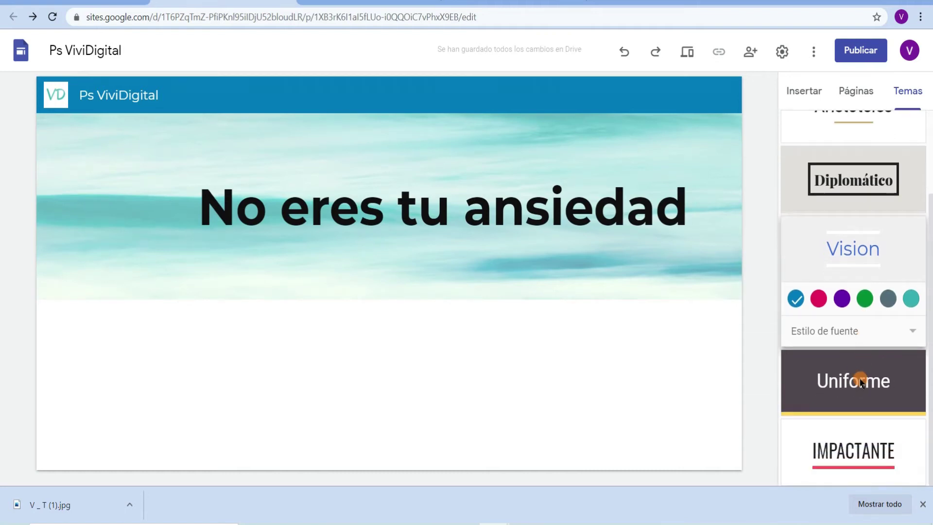
click(871, 378)
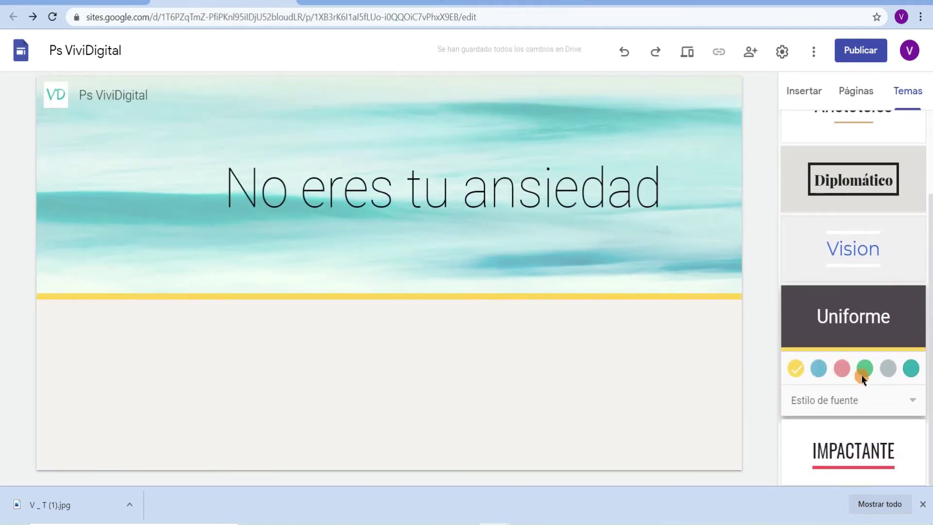
click(851, 451)
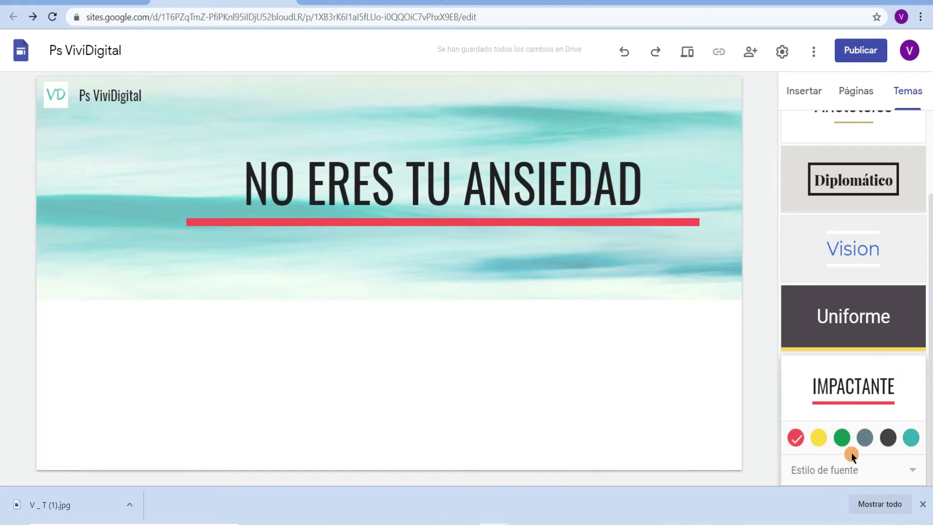
- Apply the Aristóteles theme, compare its accent colours and choose the dark teal one beside the custom colour
scroll(857, 292, up, 2)
click(865, 217)
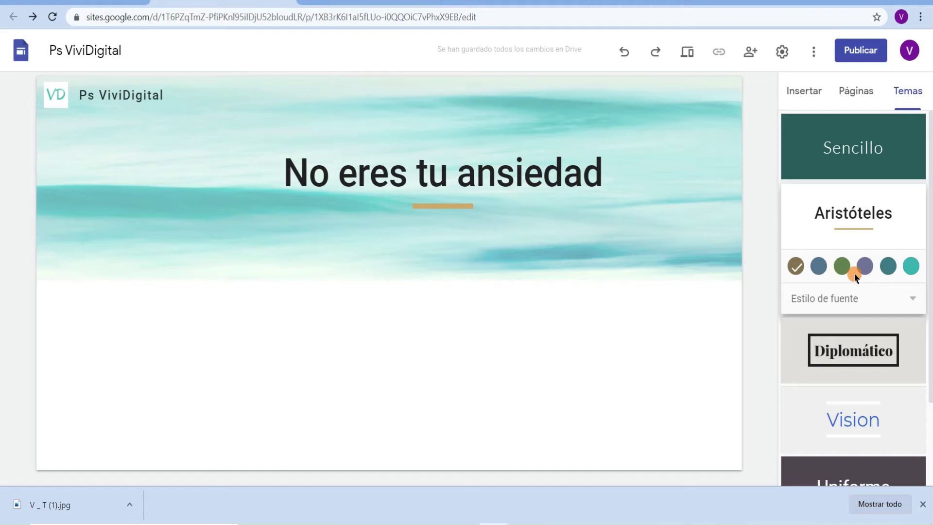
click(912, 267)
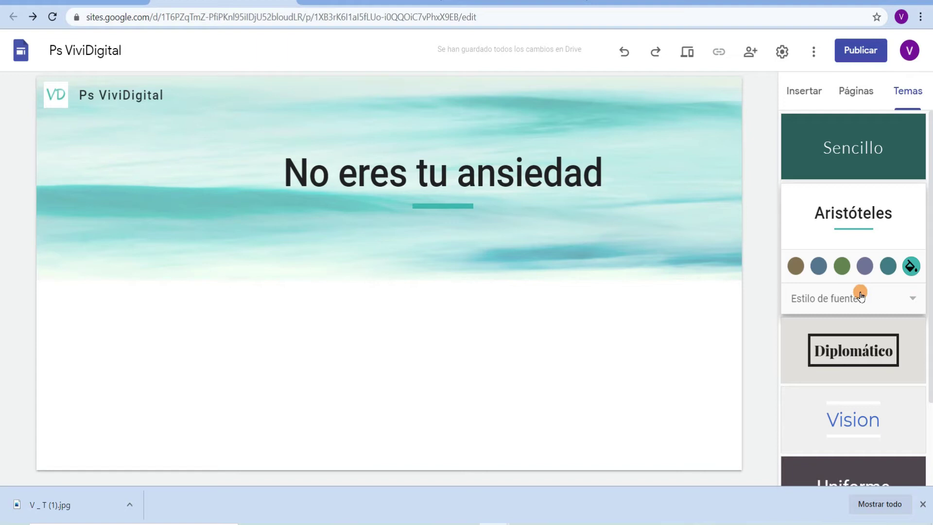
click(819, 267)
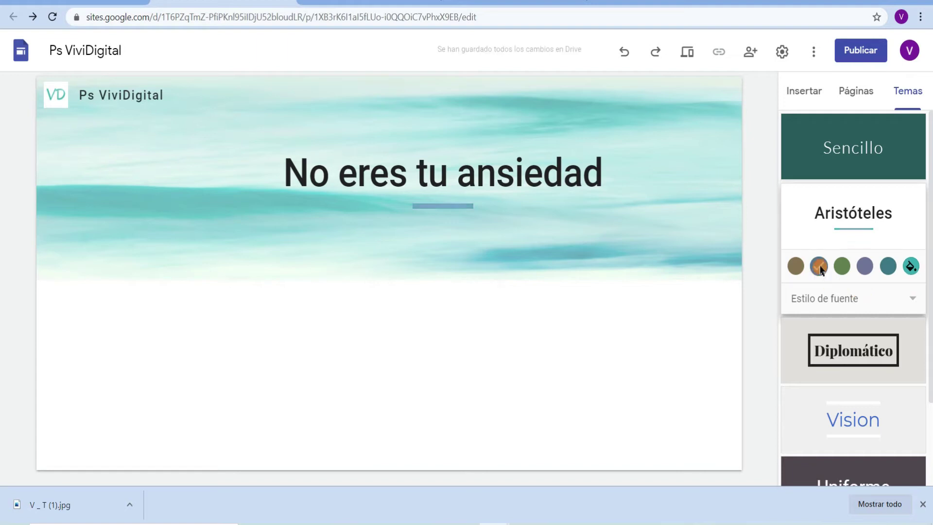
click(865, 267)
click(892, 271)
click(910, 267)
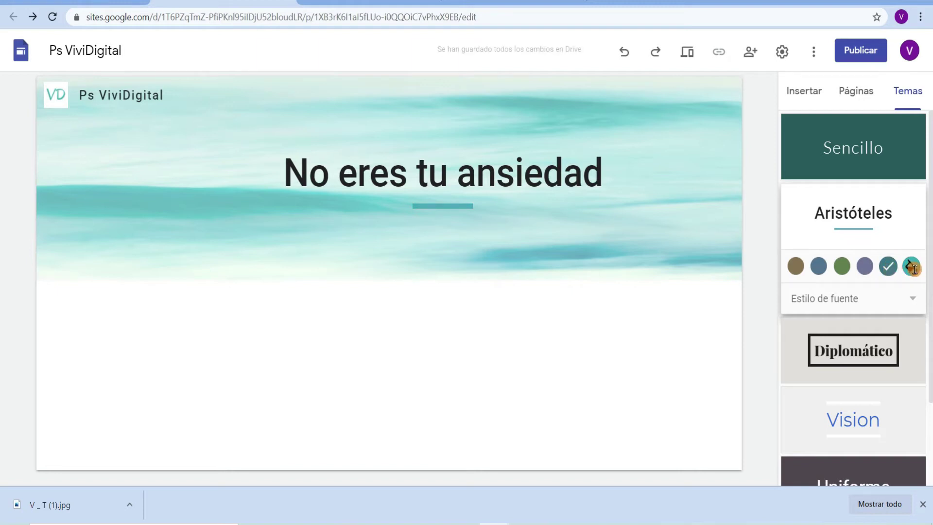
click(892, 270)
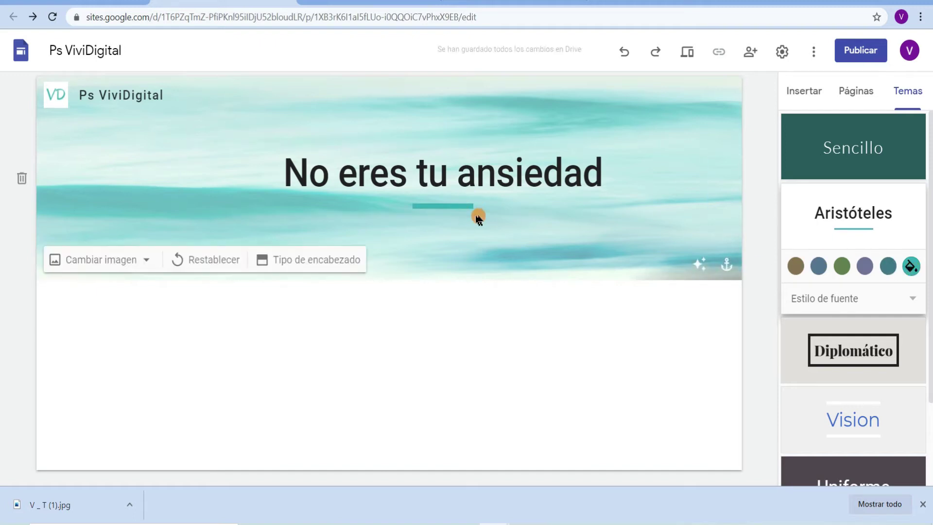
click(889, 268)
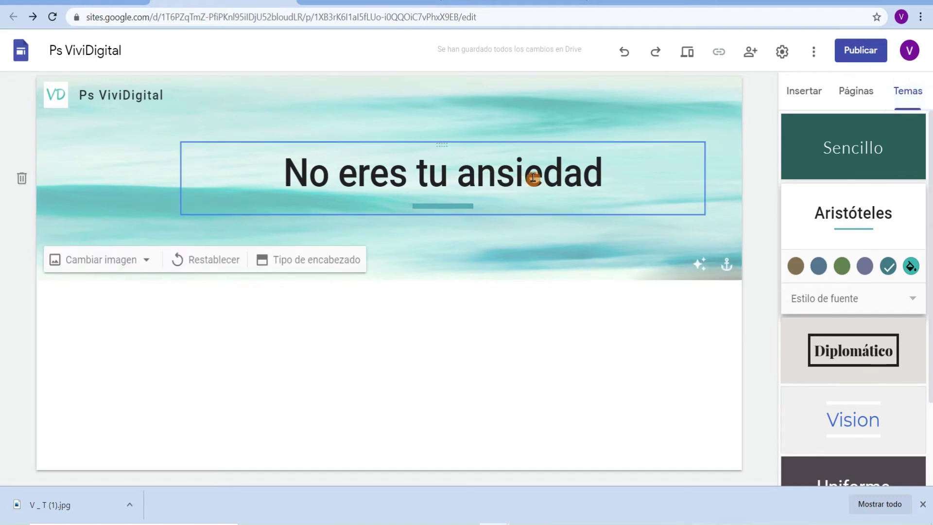
- Try the Clásico and Negrita font styles of the Aristóteles theme, and set the style back to Moderno
click(529, 173)
triple_click(529, 173)
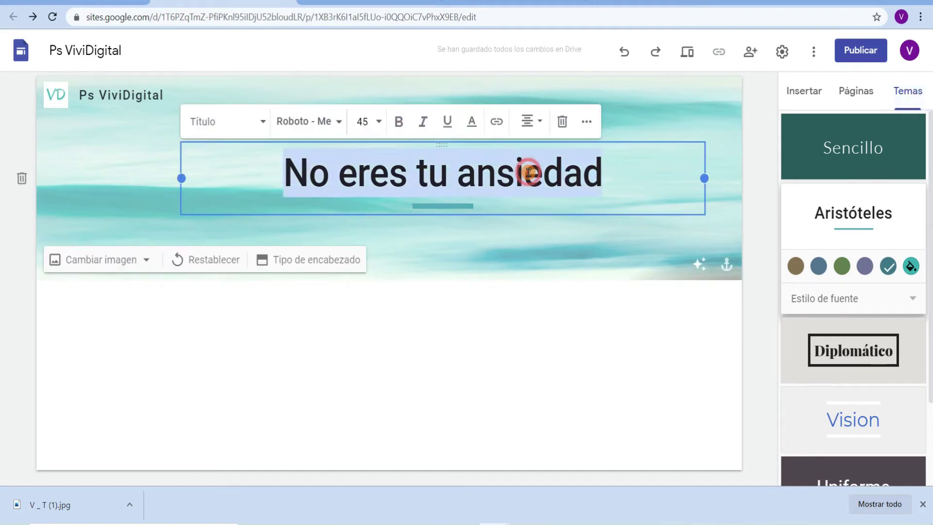
click(913, 298)
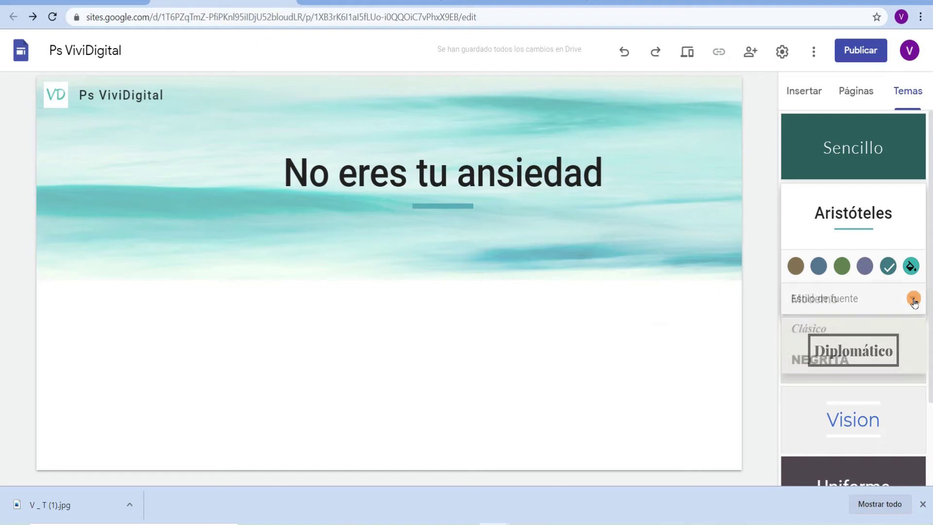
click(816, 331)
click(875, 306)
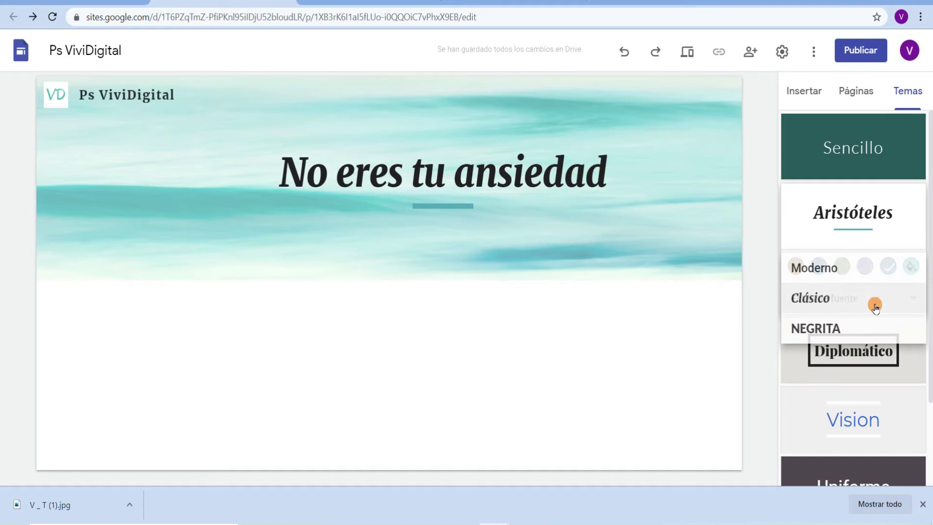
click(830, 326)
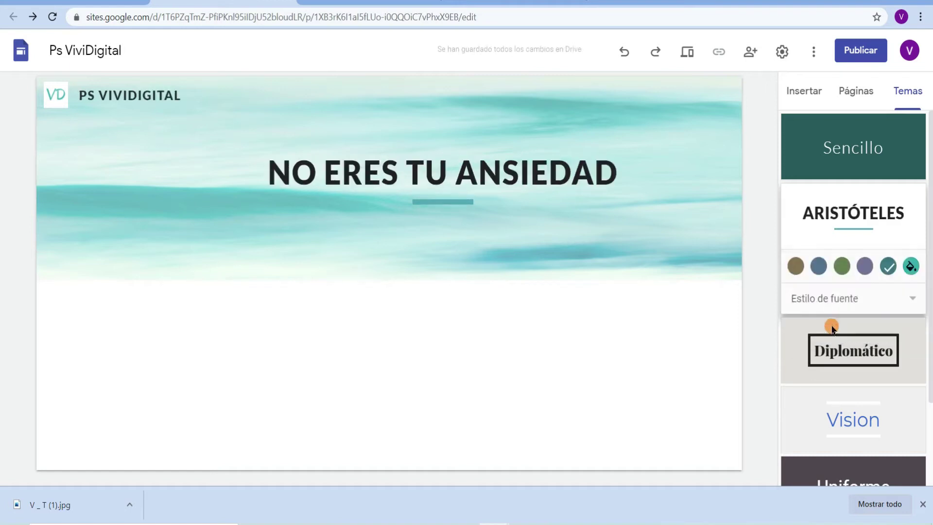
click(886, 299)
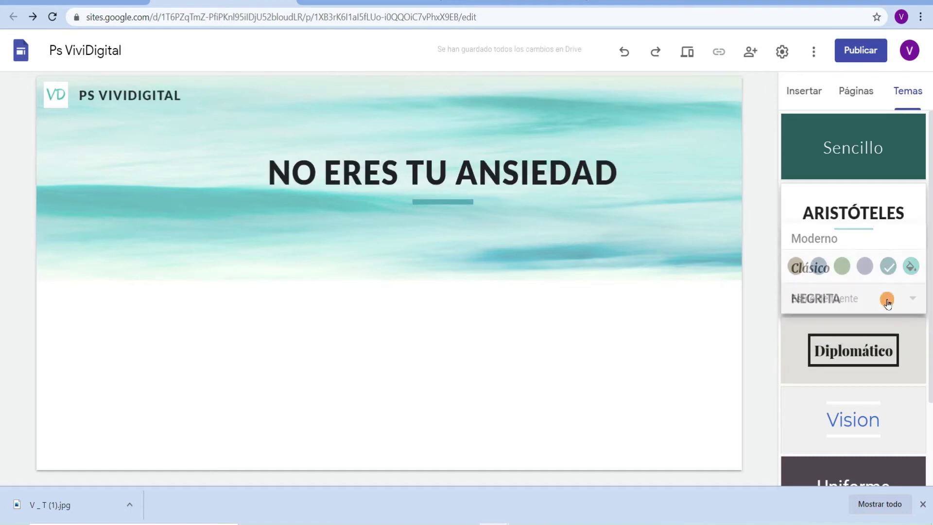
click(821, 245)
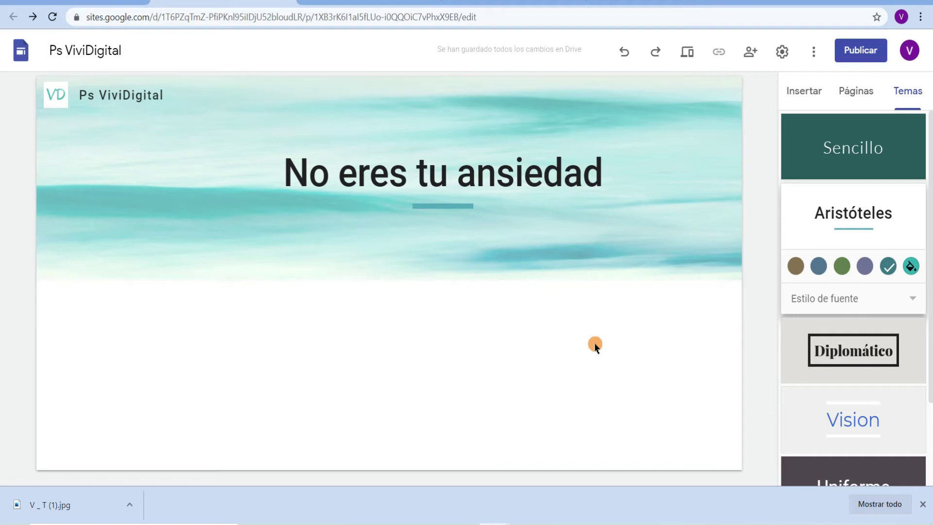
- Insert the single image-and-text layout below the header and fill its placeholder with the street-painting woman photo from the GOOGLE SITES Drive folder
click(804, 90)
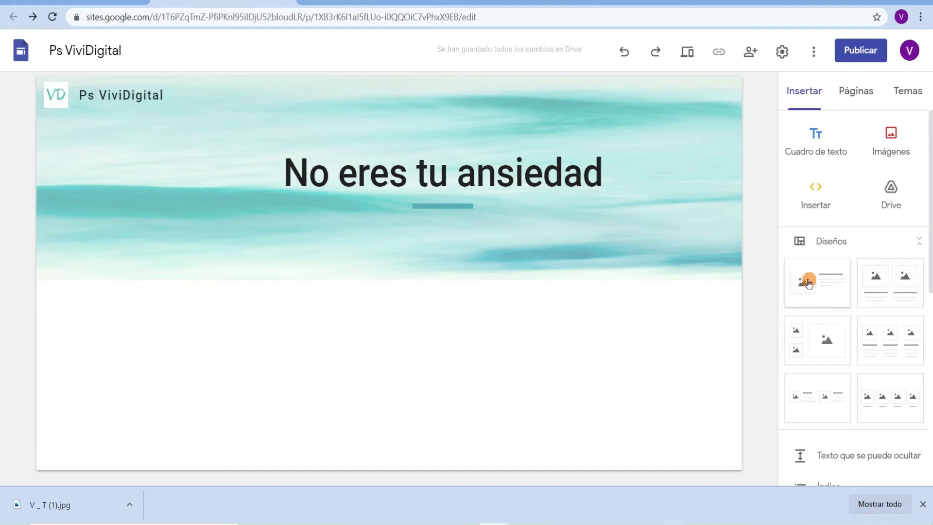
click(826, 283)
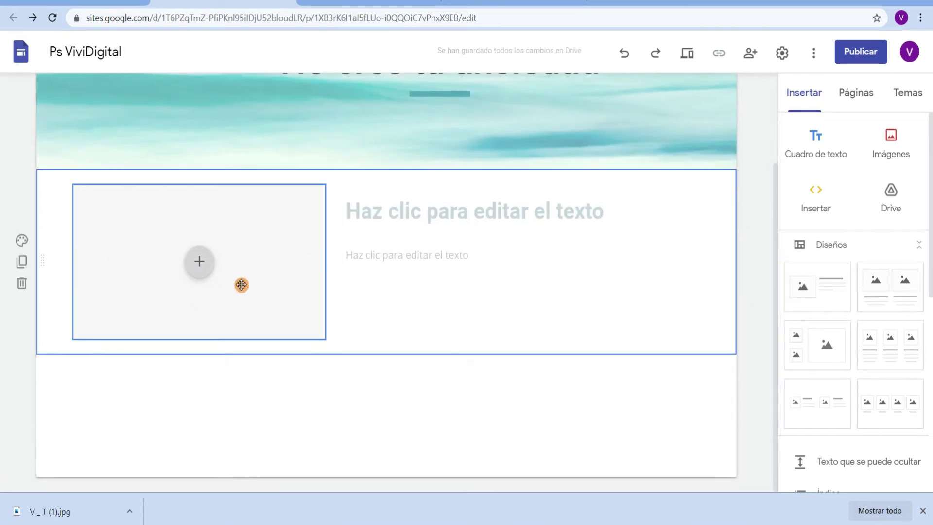
click(200, 263)
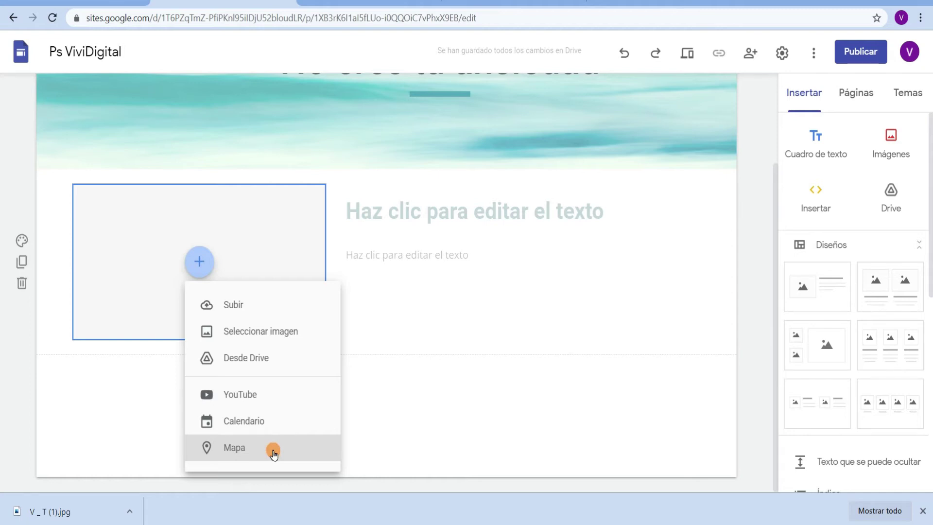
click(267, 359)
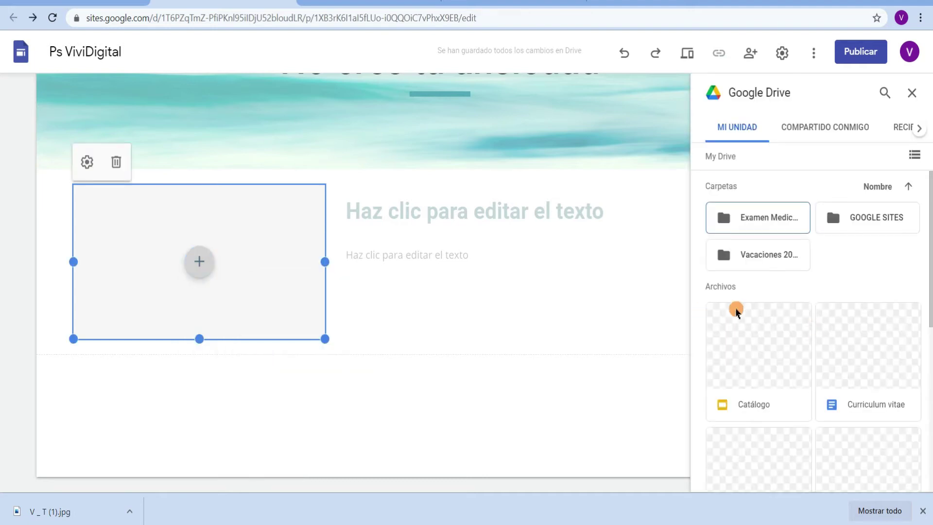
double_click(870, 225)
scroll(874, 256, down, 4)
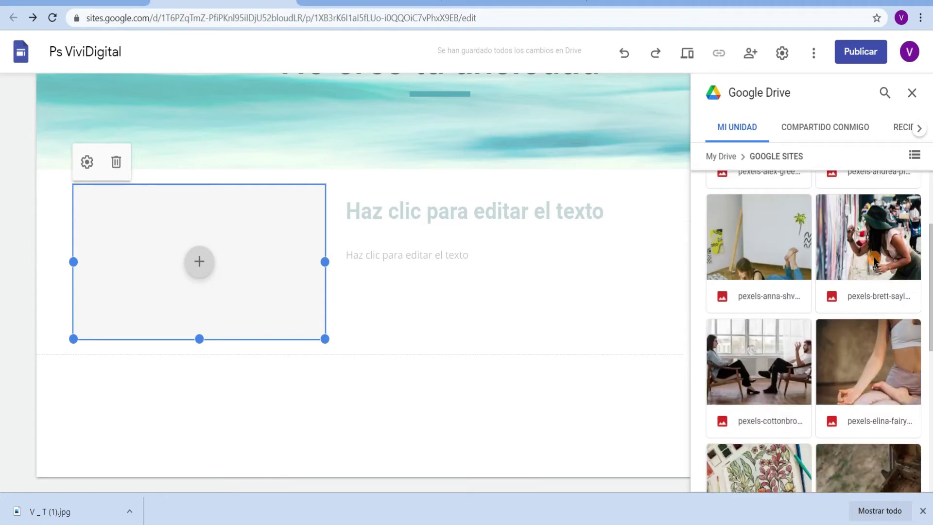
scroll(874, 259, down, 5)
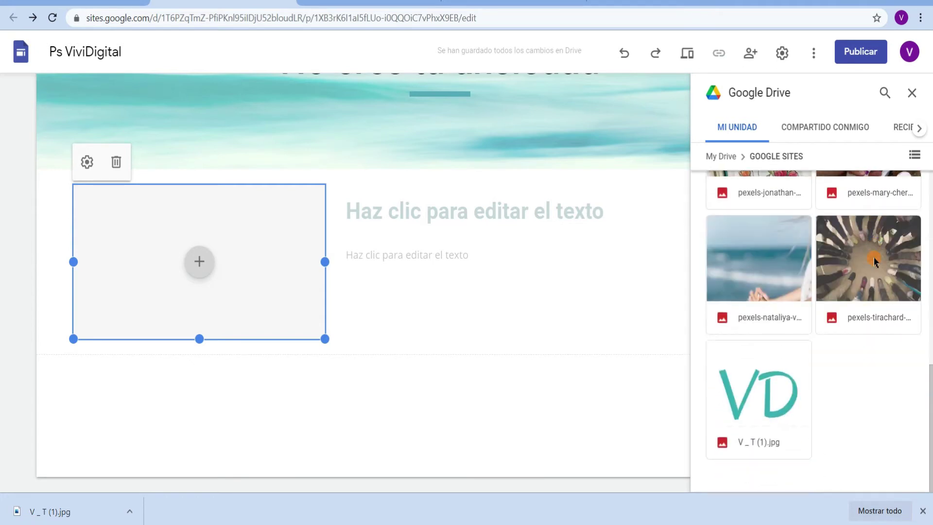
scroll(874, 262, up, 5)
click(859, 272)
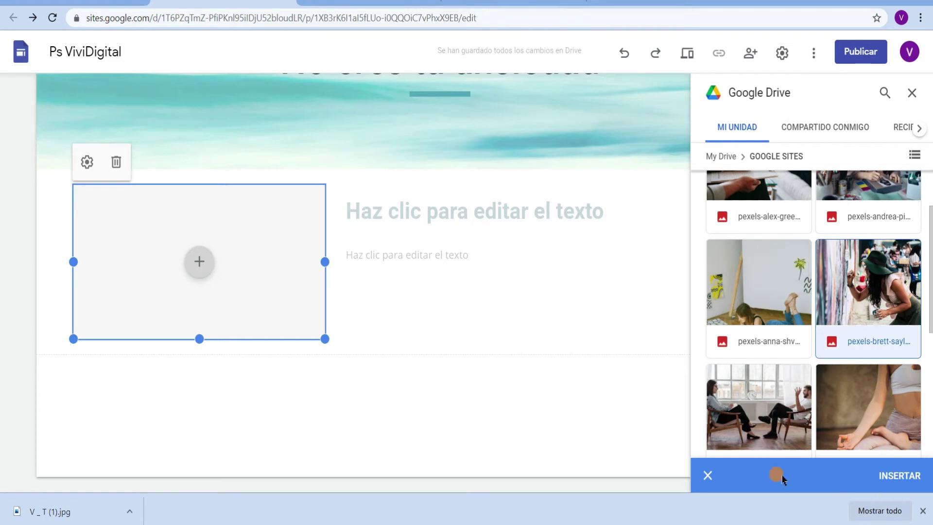
click(900, 480)
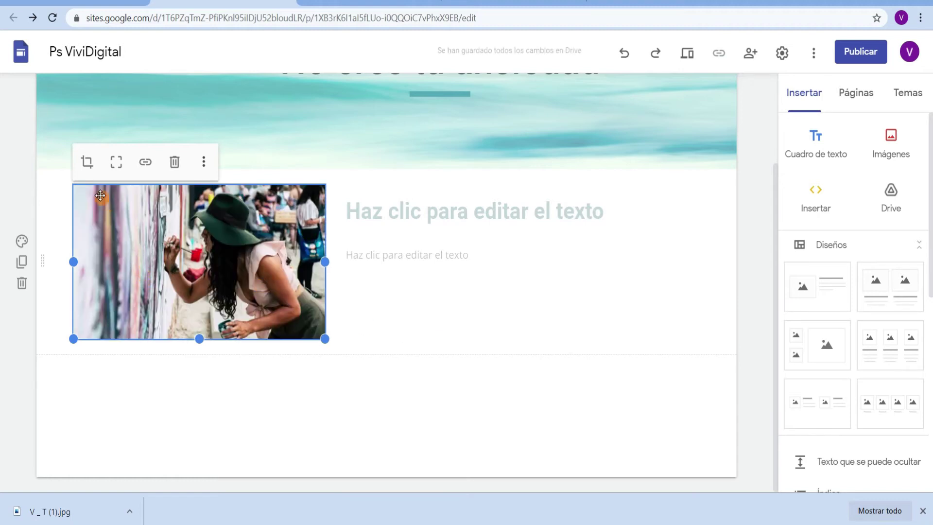
- Crop the inserted photo by zooming in on the woman in the green hat
click(86, 161)
drag(81, 316, 151, 269)
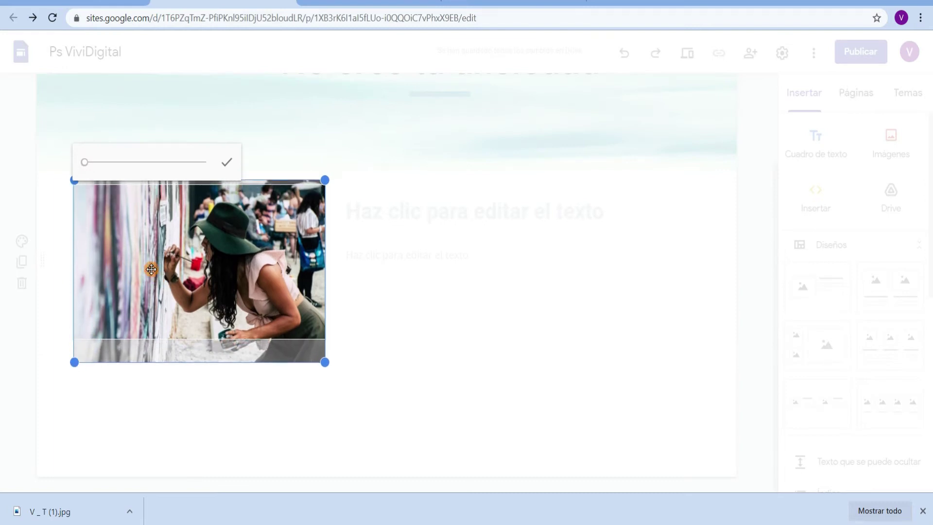
drag(84, 162, 171, 265)
click(226, 162)
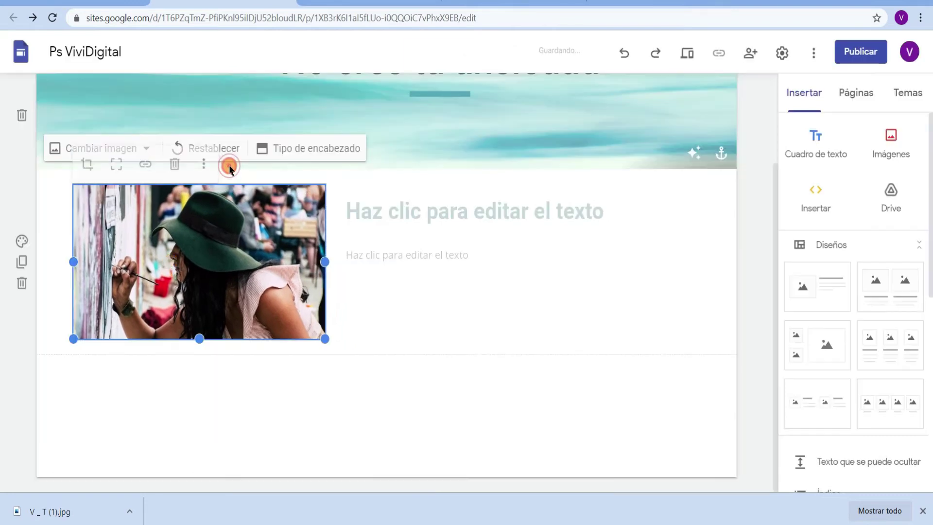
- Enter the heading "Acerca de mí....." in the title placeholder beside the photo
click(367, 210)
text(A)
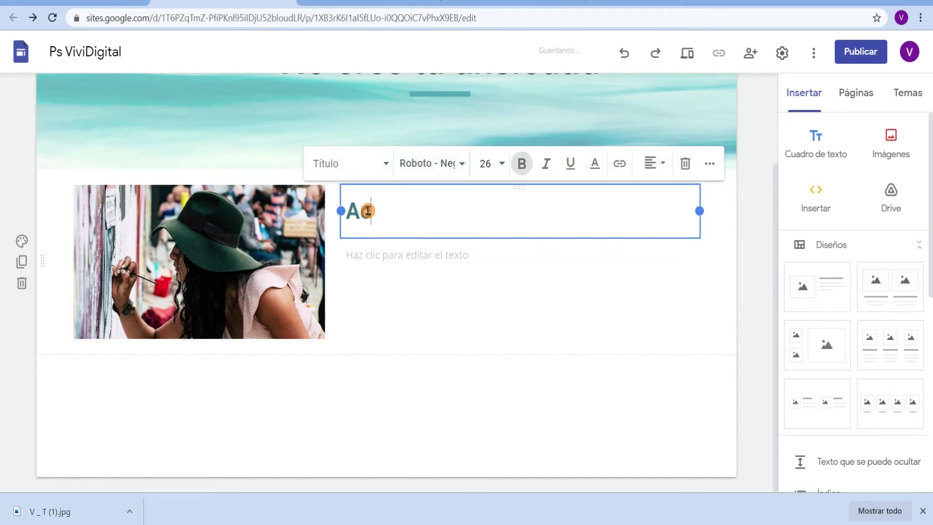
text(cerca de mí.....)
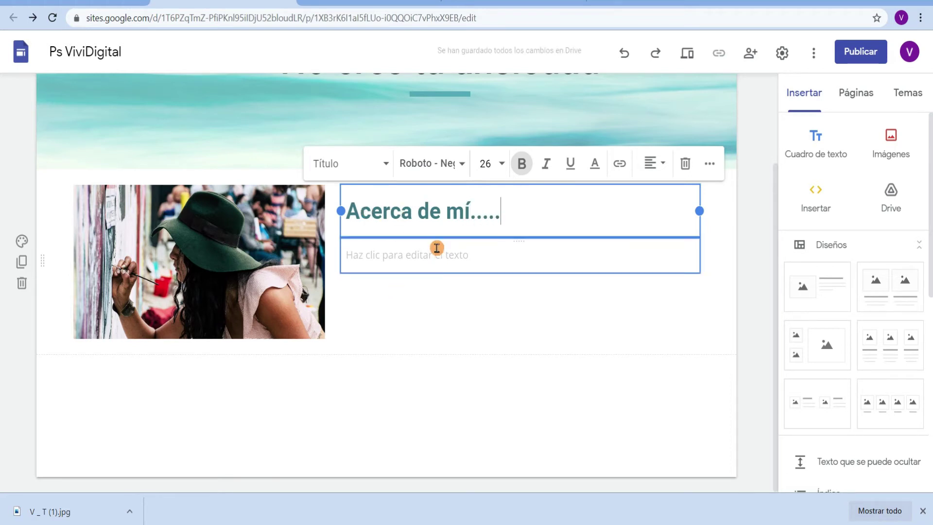
- Write "Soy licenciada en psicologia" followed by a row of dots in the paragraph below the heading
click(432, 260)
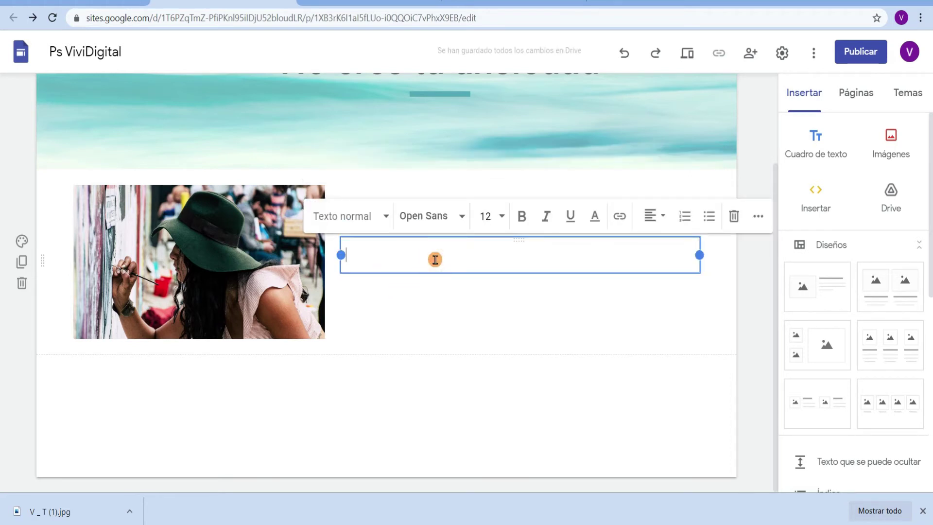
text(Soy)
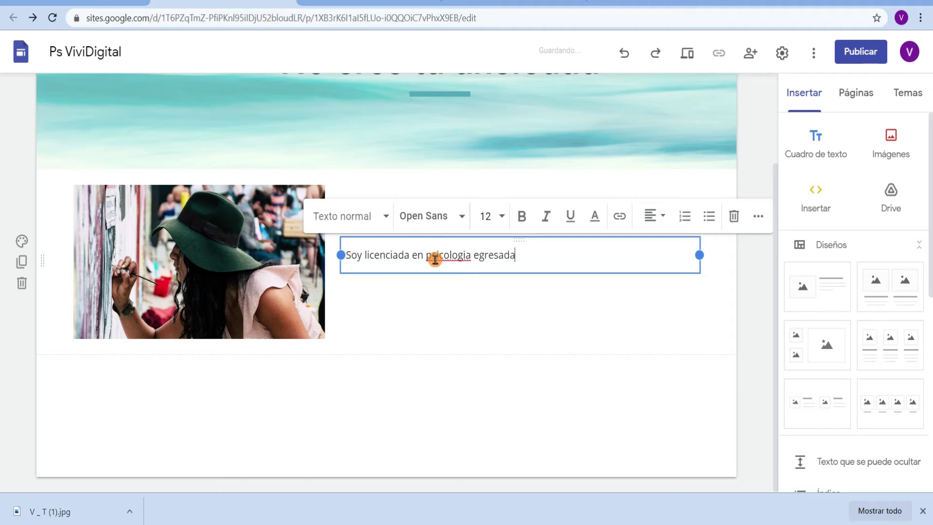
key(BackSpace)
key(BackSpace)
key(BackSpace)
key(BackSpace)
key(BackSpace)
key(BackSpace)
key(BackSpace)
key(BackSpace)
key(BackSpace)
text(.)
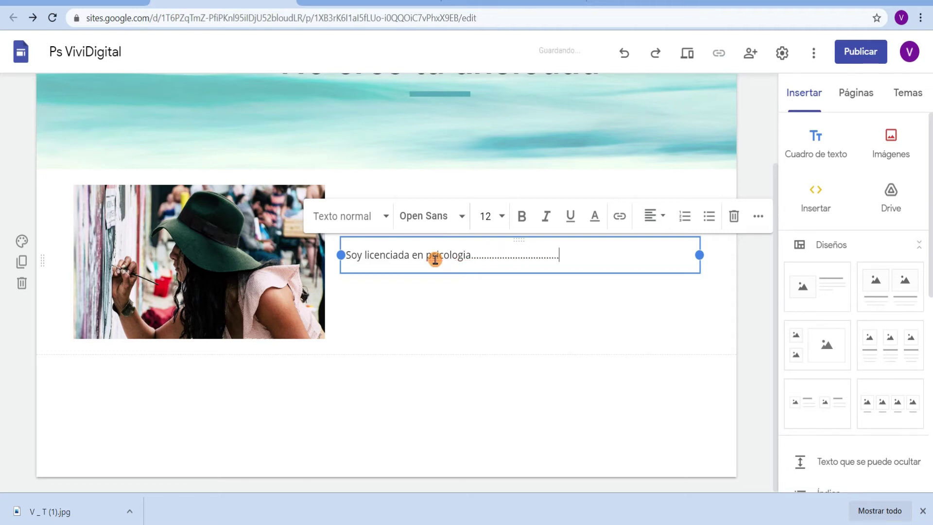
- Separate the dots from the sentence and fill the paragraph with about twelve lines of dots as filler text
click(483, 254)
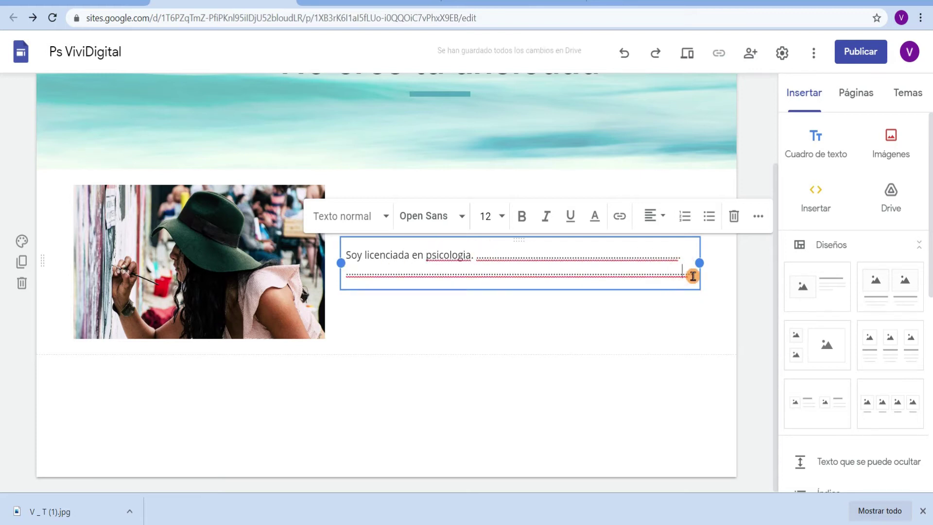
text(............................)
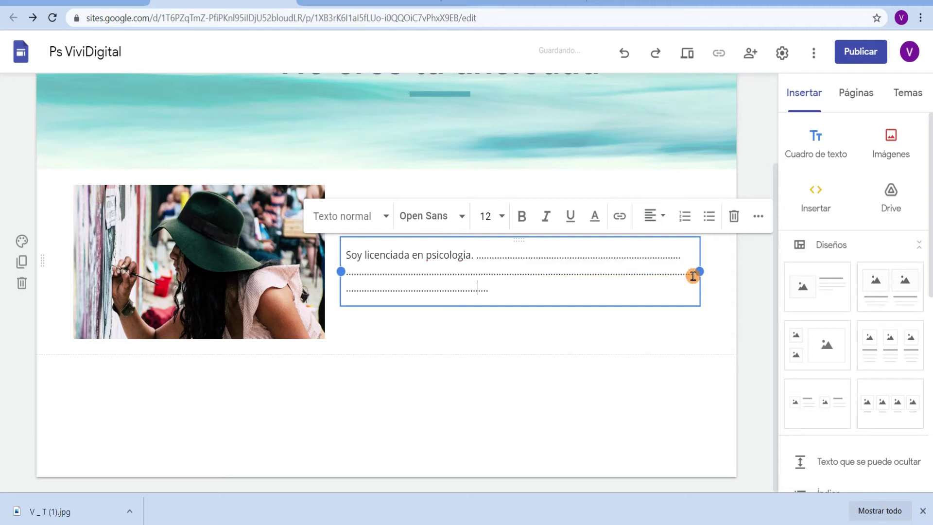
text(...........................)
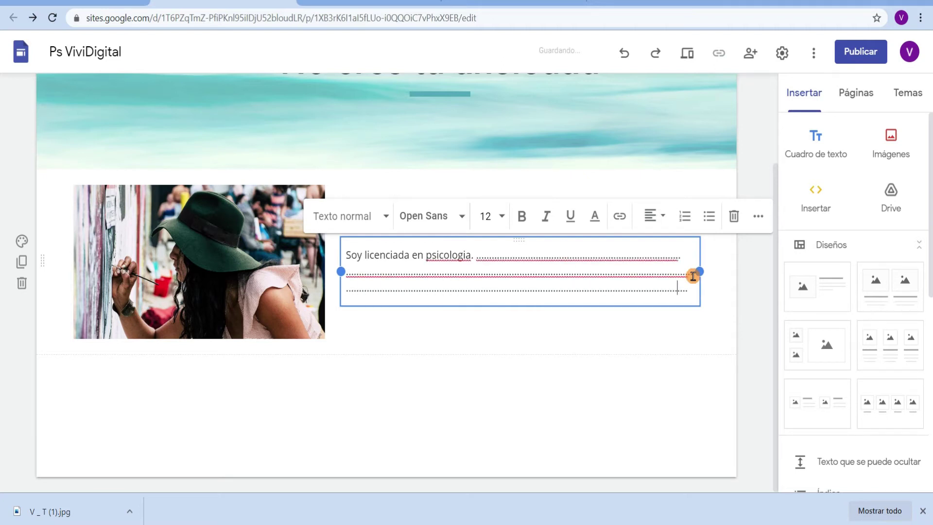
text(....................................................................................................................................................................................................................................)
text(...........................)
text(...........................................................................................................................................)
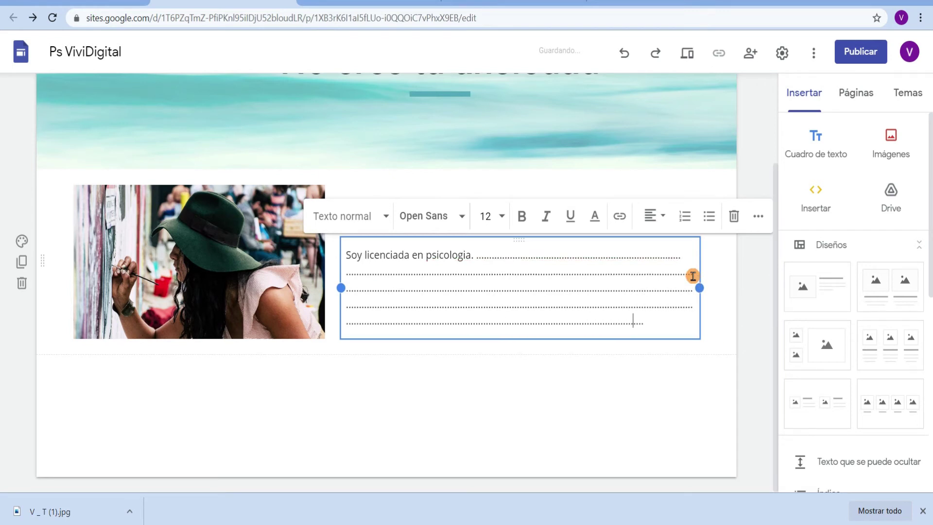
text(........................................................................................................................................................................................................................................................................................................................................................................................)
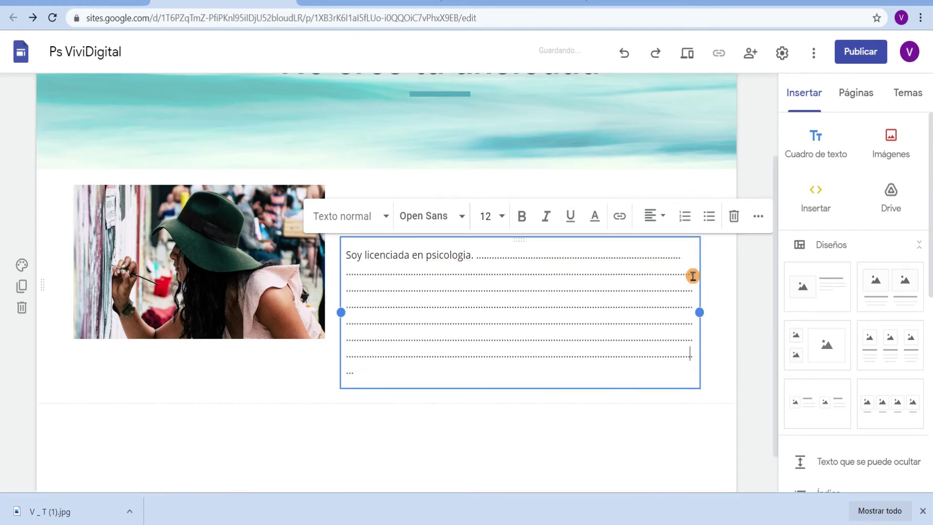
text(.............................................)
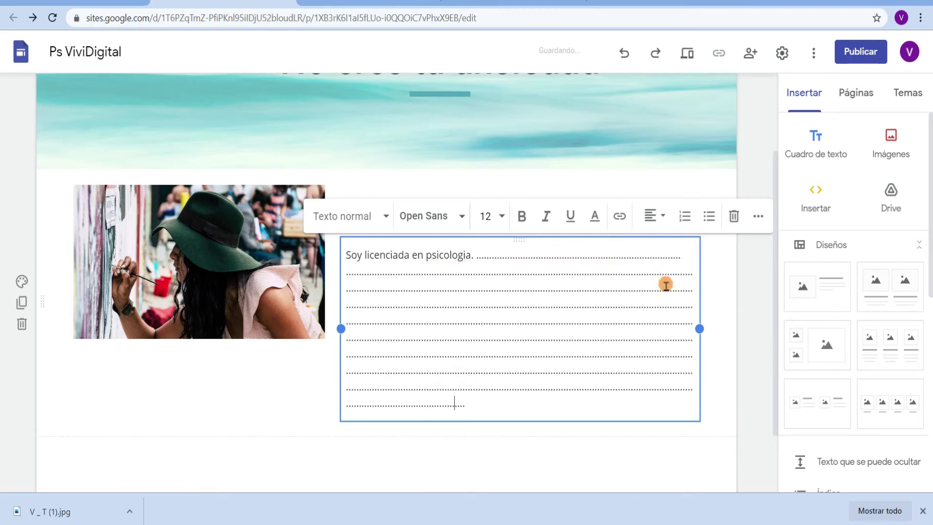
text(.................................................................................................................................................................................................................................................................................................................................................................................................)
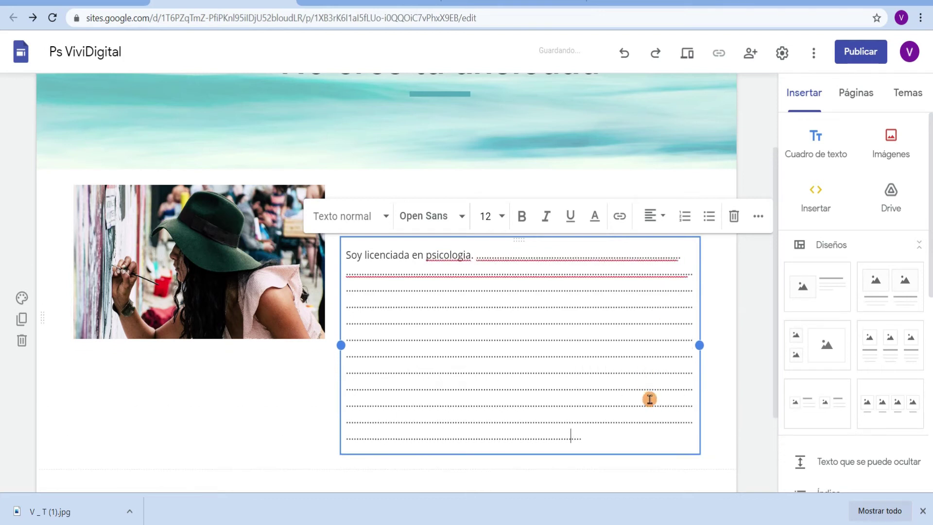
text(......)
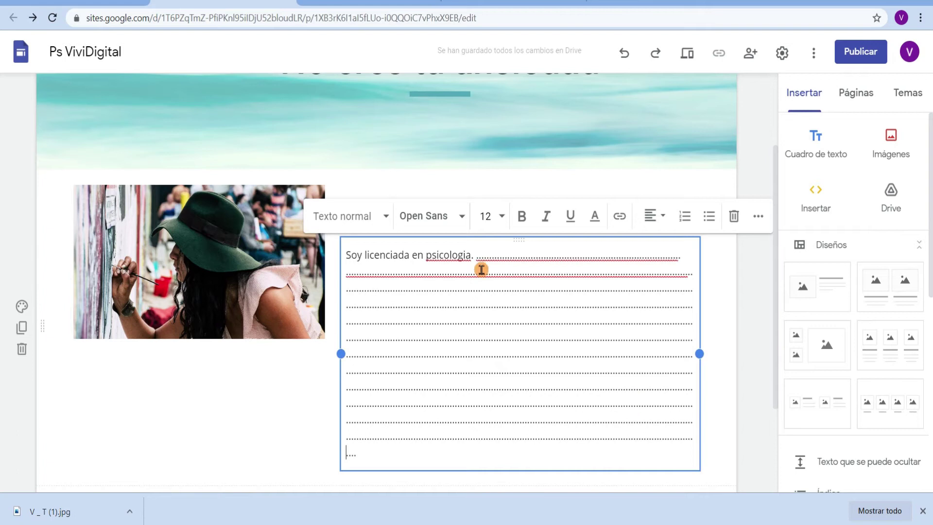
click(375, 223)
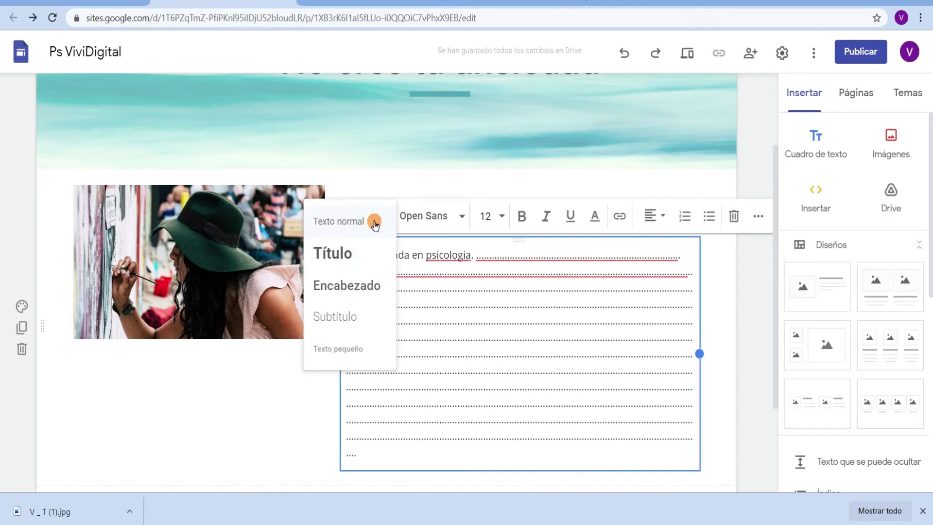
click(441, 216)
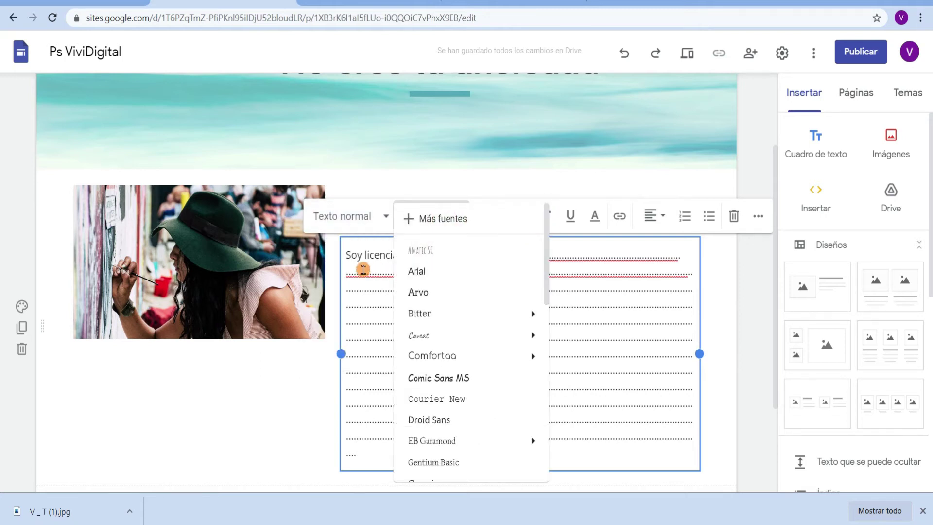
click(363, 270)
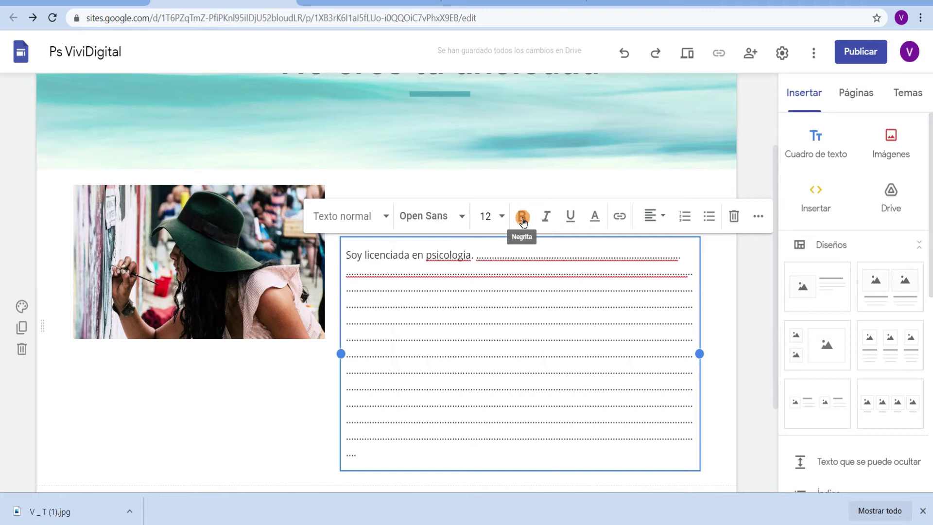
click(525, 320)
- Stretch the photo of the woman in the green hat downward to match the height of the text beside it
click(243, 298)
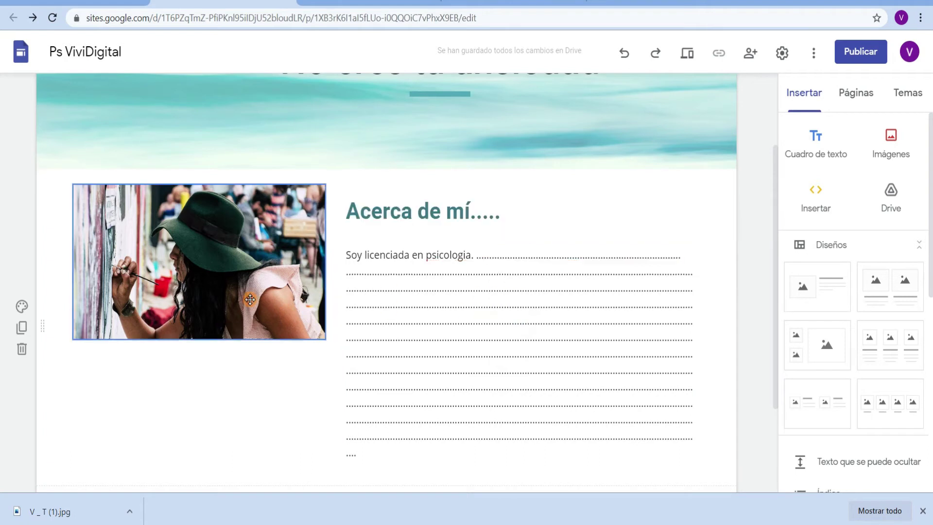
drag(196, 339, 219, 467)
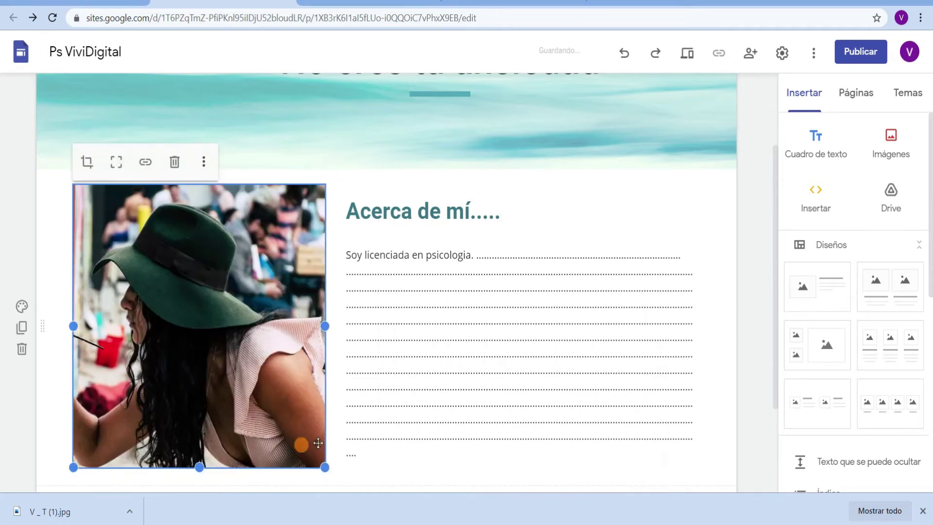
scroll(519, 358, up, 2)
- Extend the "Acerca de mí" paragraph with further lines of dots at its end
scroll(519, 358, down, 5)
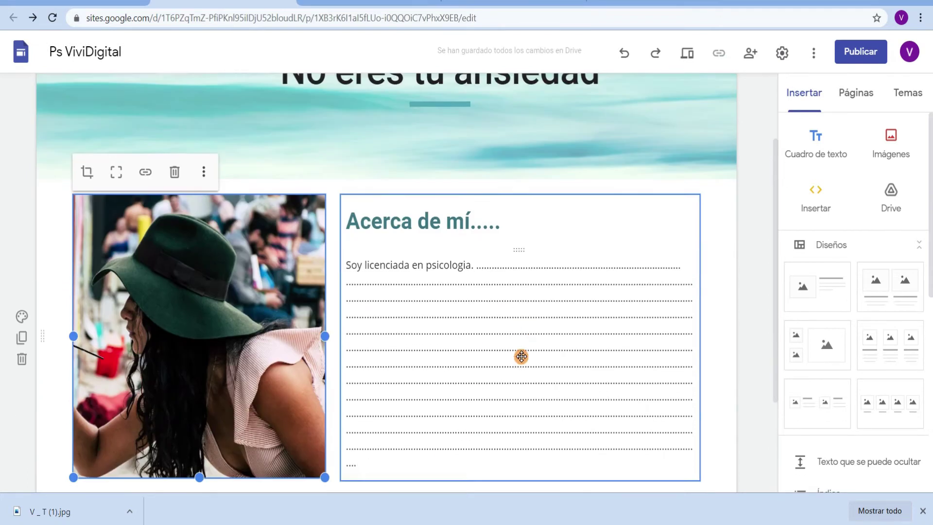
click(397, 325)
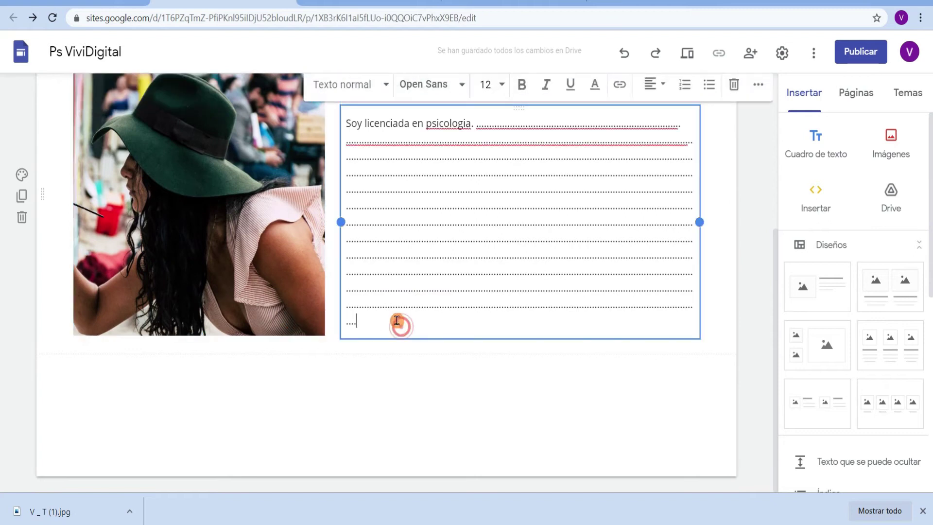
text(.)
text(..................................................................................................................................................)
text(..........................................................................................................)
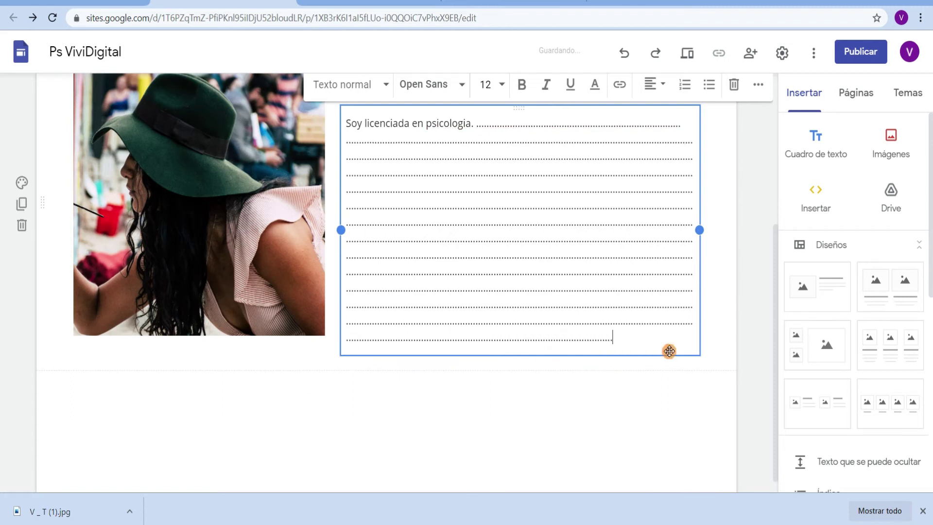
text(...............................)
- Copy the last dotted lines of the paragraph and paste them at its end
drag(364, 274, 546, 339)
right_click(513, 330)
click(558, 167)
right_click(420, 355)
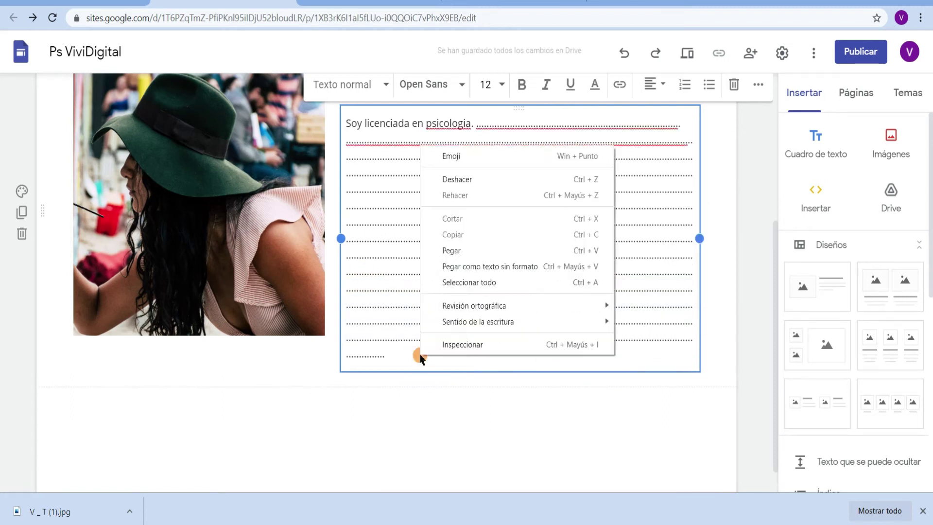
click(451, 250)
- Stretch the photo further down so it reaches the end of the lengthened paragraph, and deselect it
click(264, 304)
drag(202, 335, 229, 435)
scroll(500, 408, up, 5)
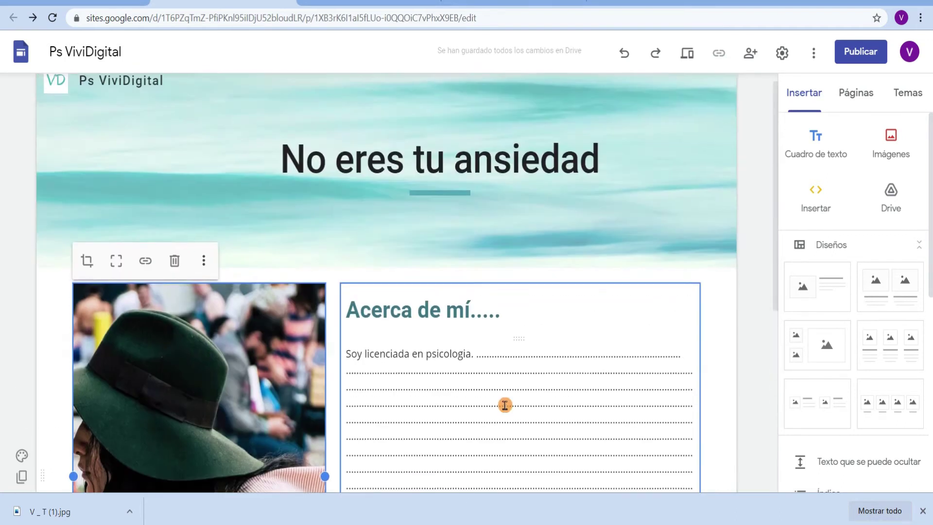
scroll(505, 405, down, 6)
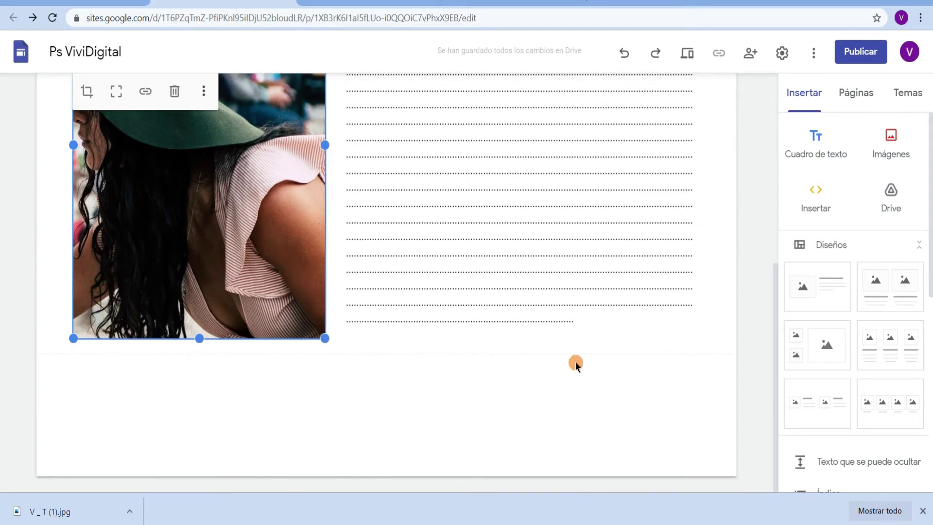
click(497, 405)
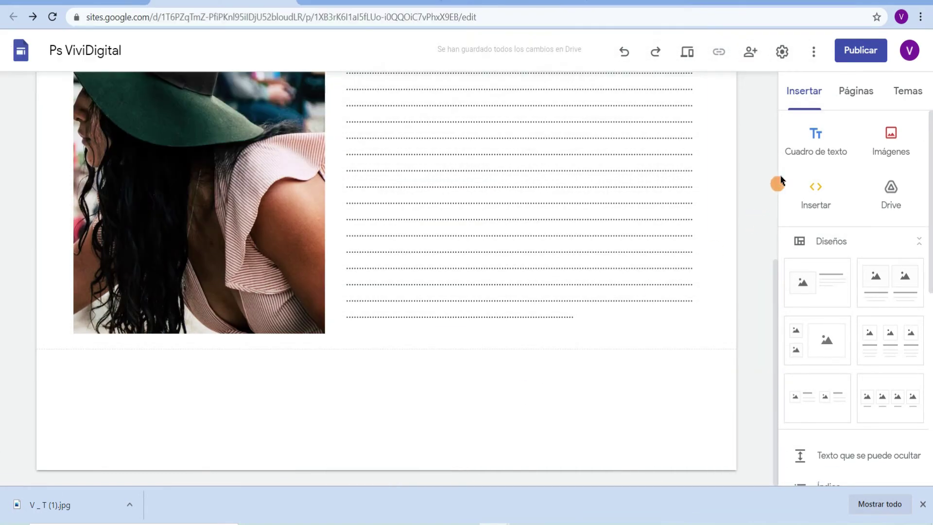
- Add a new page named "Servicios" to the site
click(862, 97)
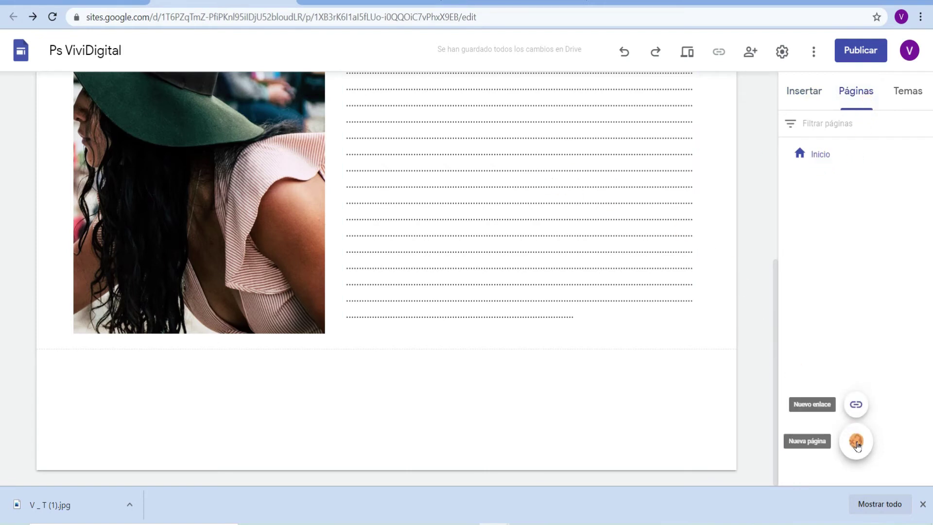
click(855, 441)
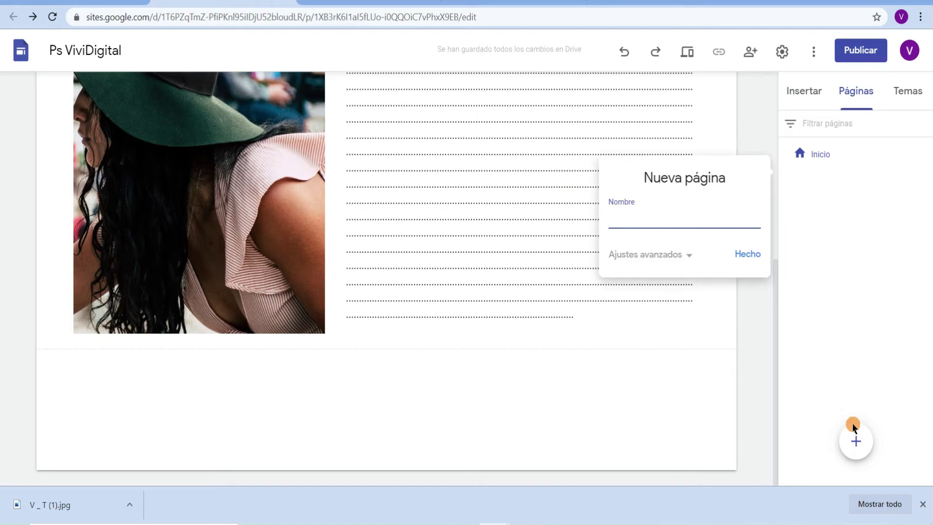
text(Servicios)
click(746, 253)
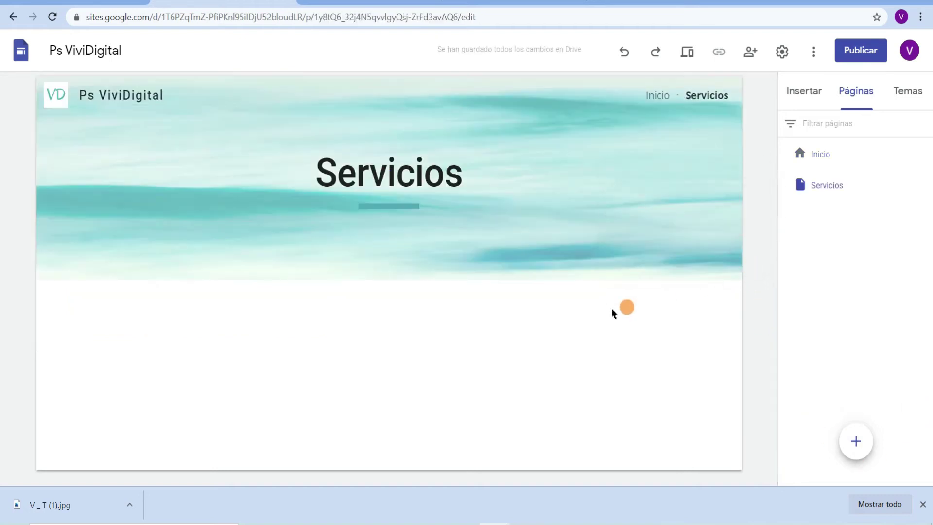
- Change the Servicios header image to the photo of hands writing on a clipboard from the GOOGLE SITES Drive folder
mouse_move(522, 234)
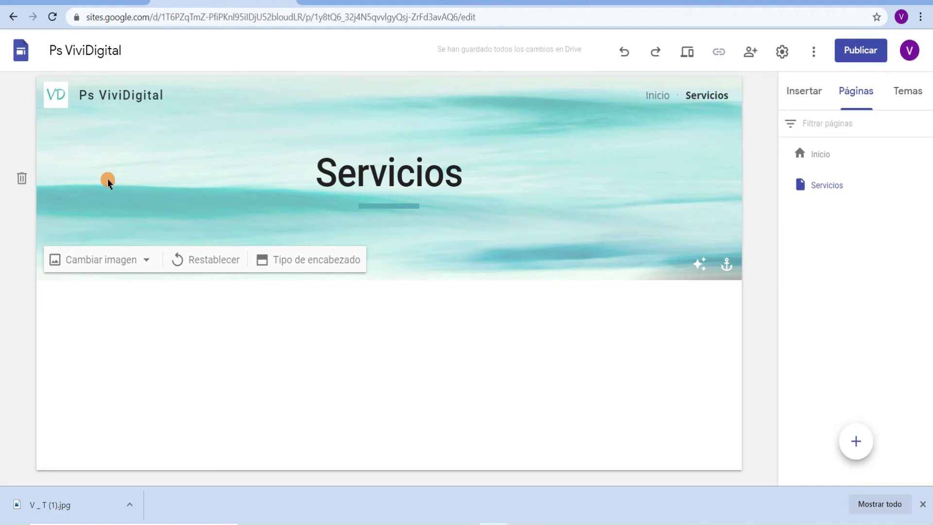
click(108, 258)
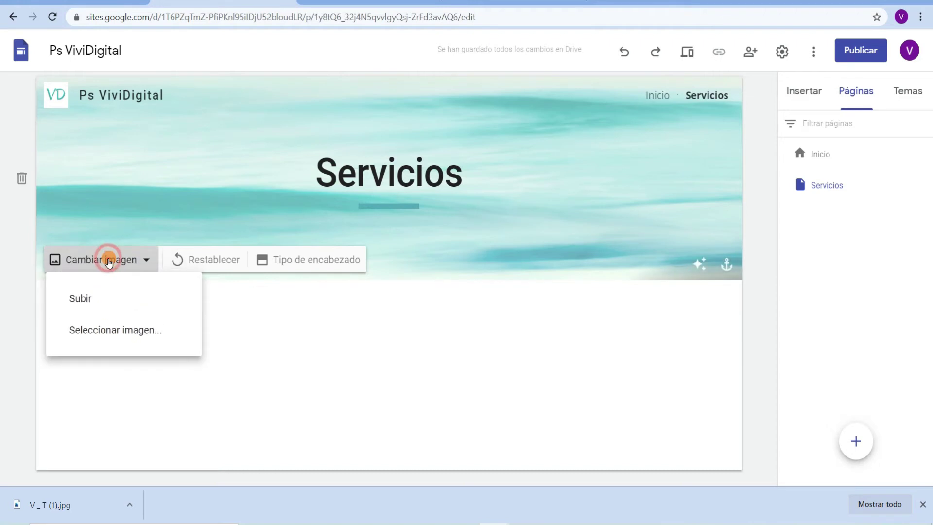
click(108, 329)
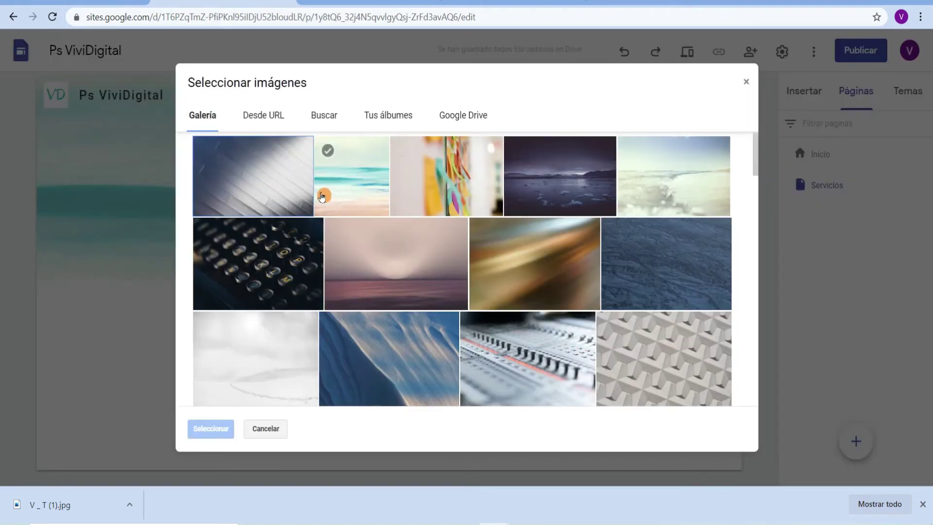
scroll(573, 217, down, 5)
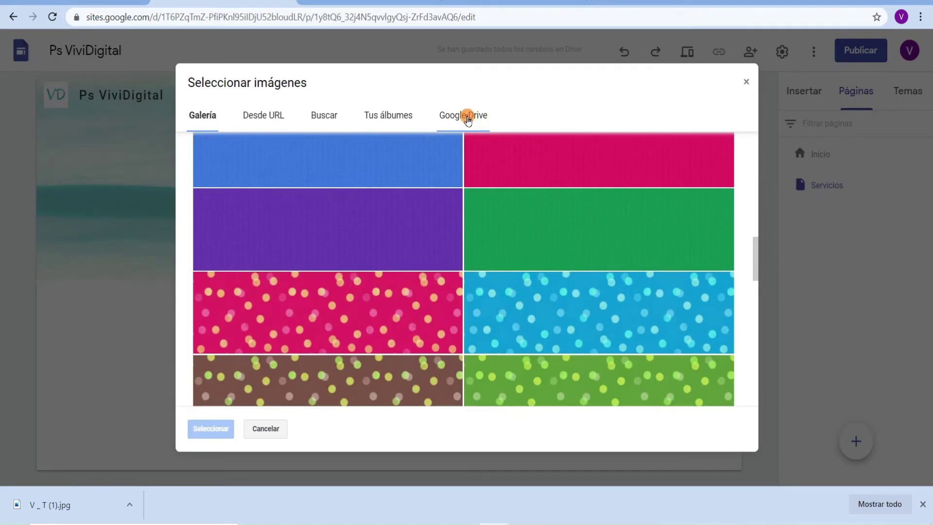
click(467, 117)
click(350, 235)
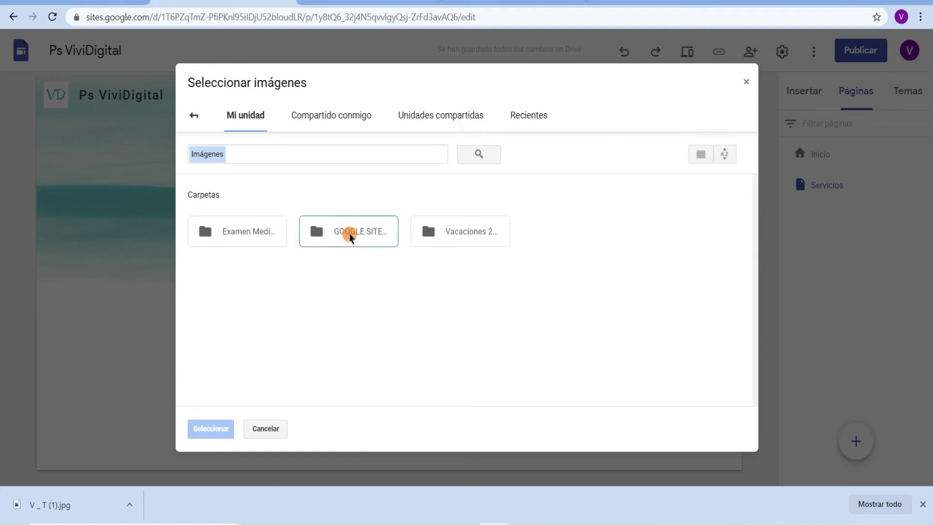
double_click(350, 235)
scroll(712, 241, down, 2)
scroll(712, 241, up, 3)
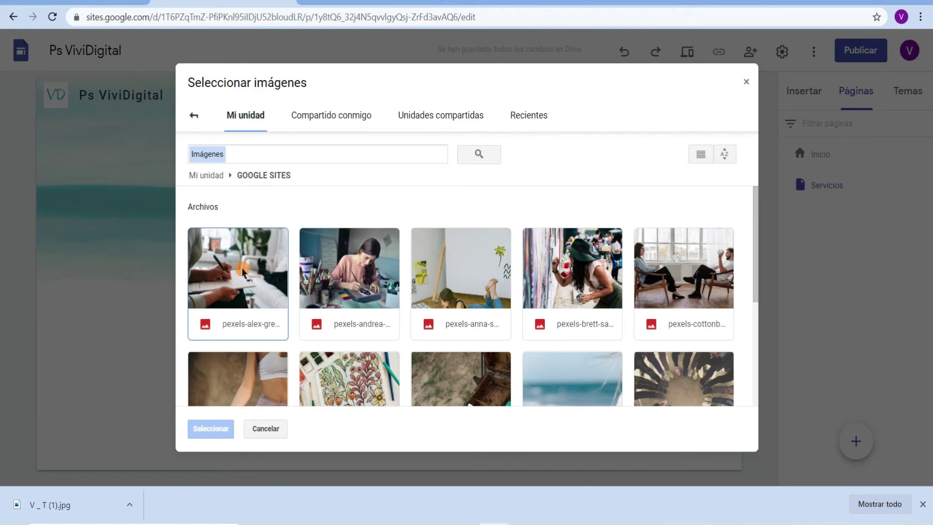
double_click(243, 271)
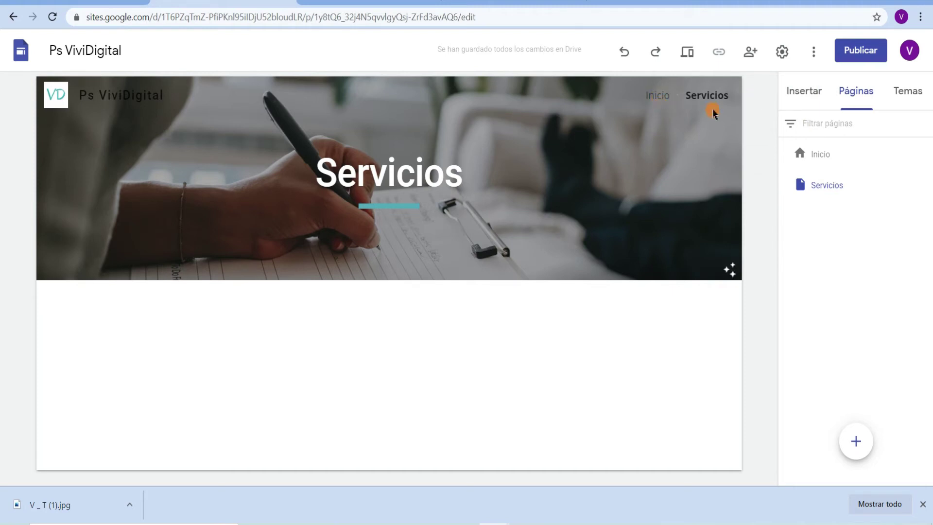
- Add the three-column image-and-text layout to the page and fill its first placeholder with the therapy session photo from the GOOGLE SITES Drive folder
click(814, 110)
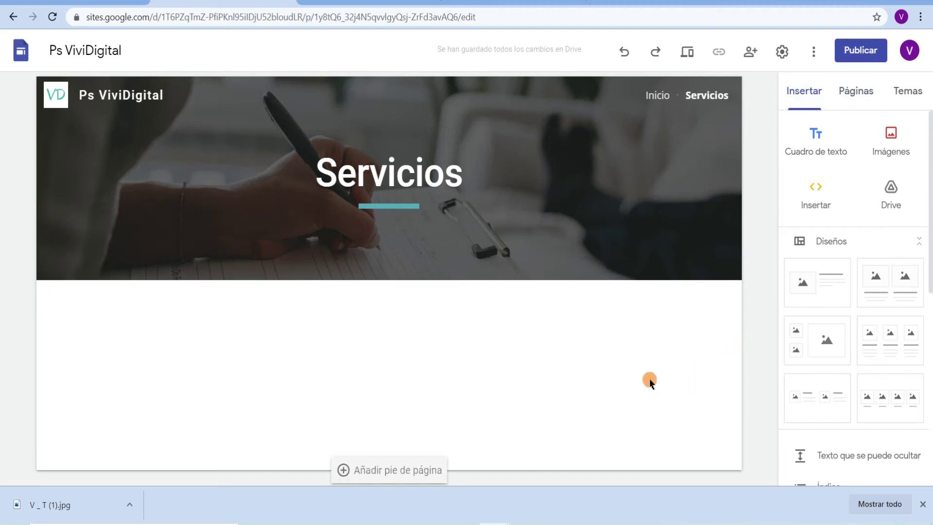
click(883, 345)
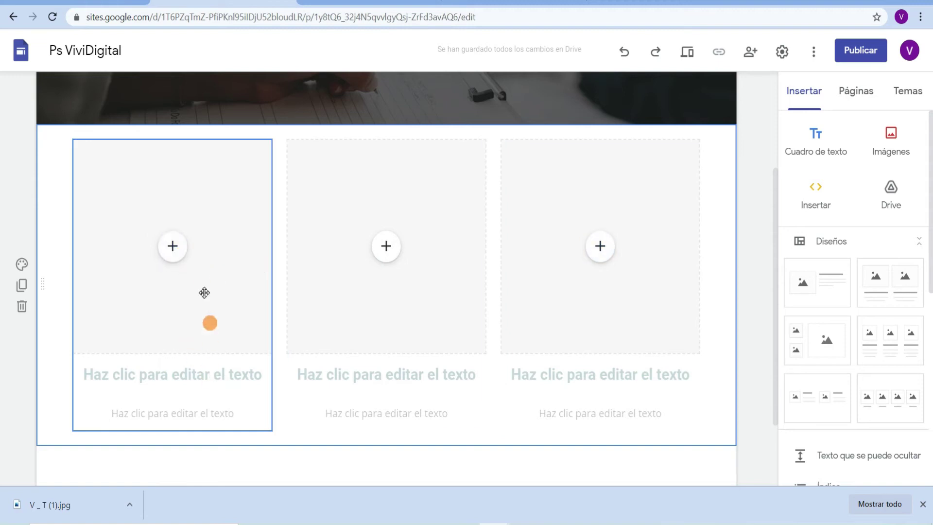
click(174, 247)
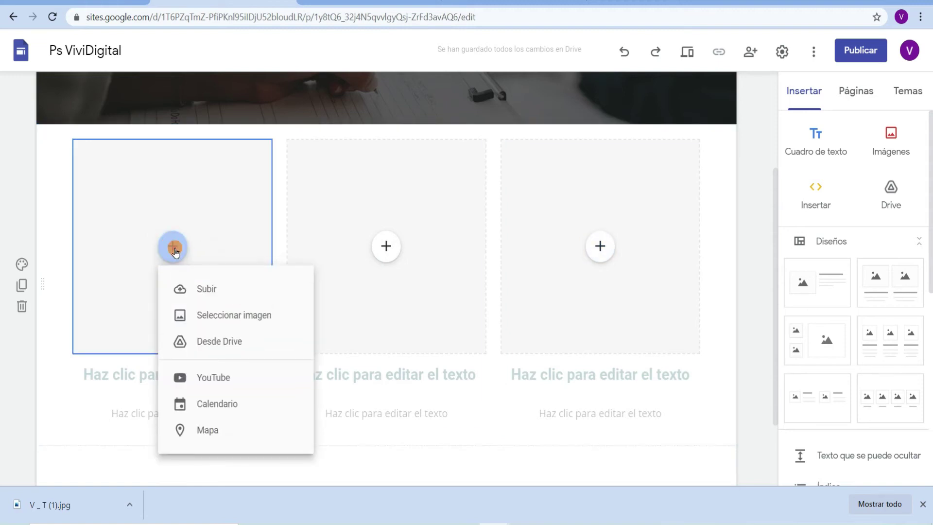
click(221, 341)
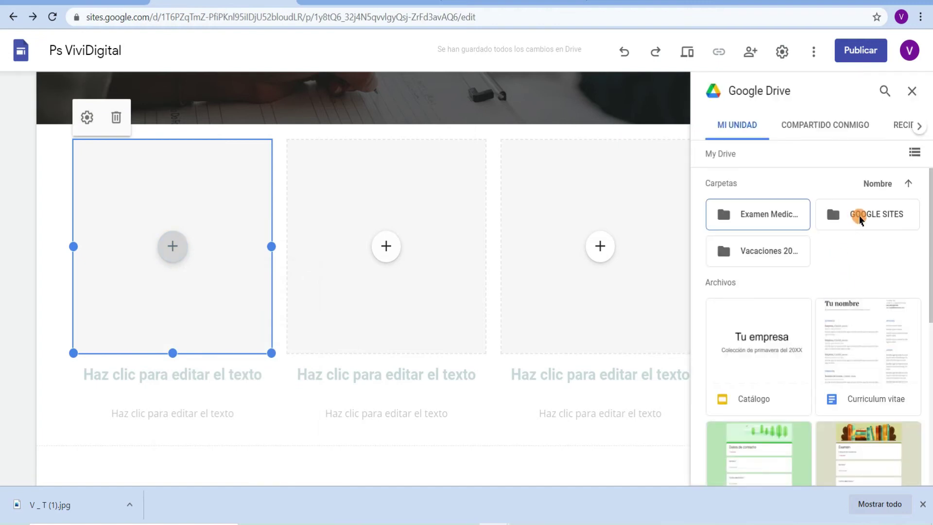
click(859, 219)
scroll(763, 238, down, 3)
double_click(762, 237)
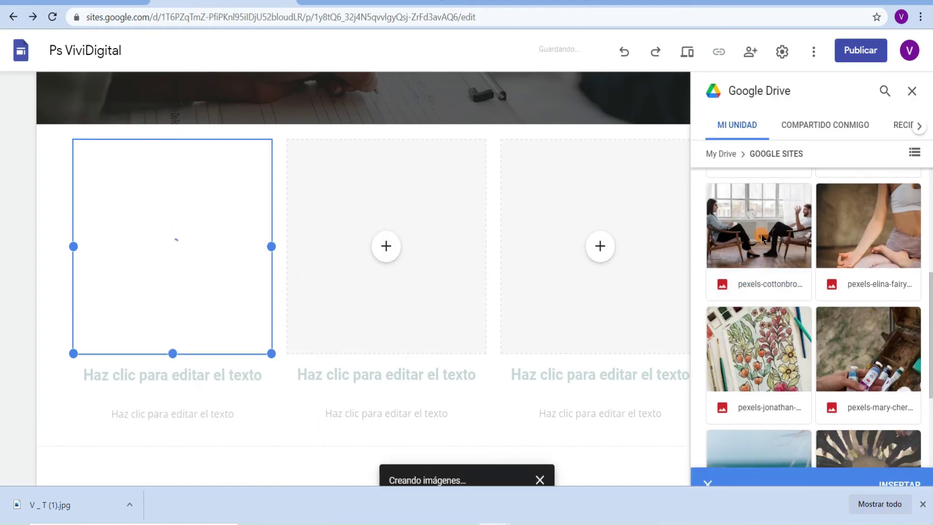
- Reposition the crop of the therapy session photo so the seated woman with the notepad is fully in frame
click(147, 184)
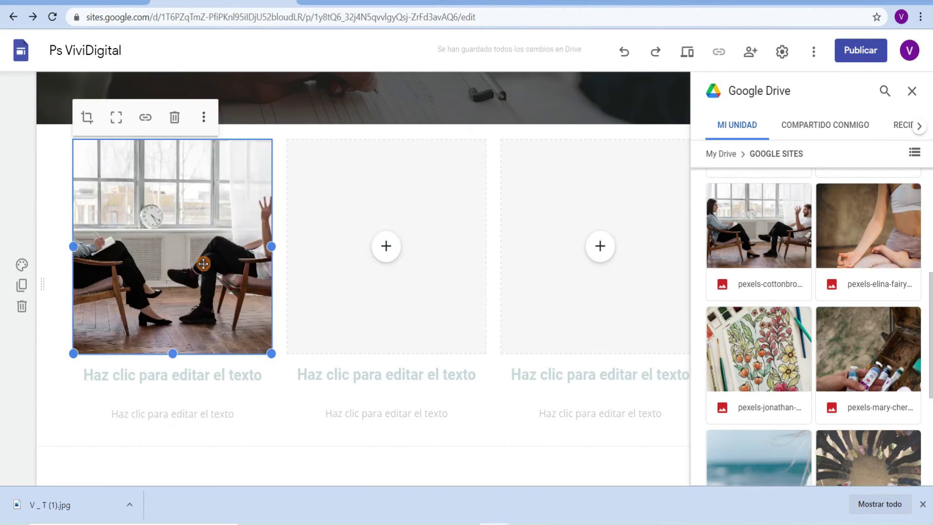
click(224, 267)
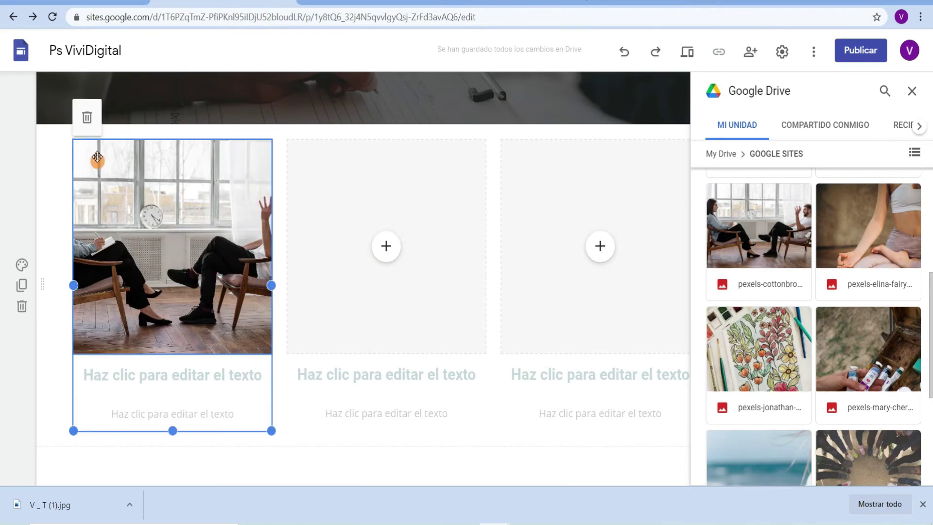
click(124, 310)
click(87, 117)
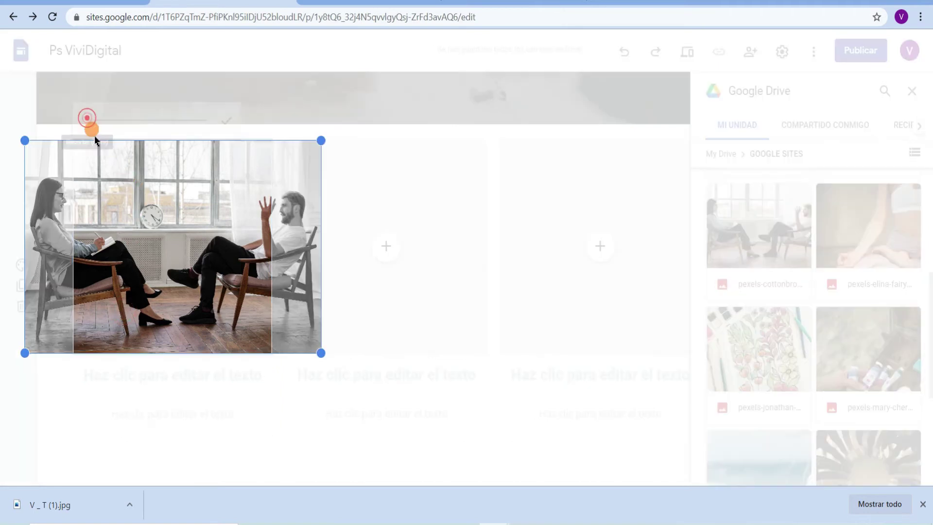
drag(135, 264, 186, 281)
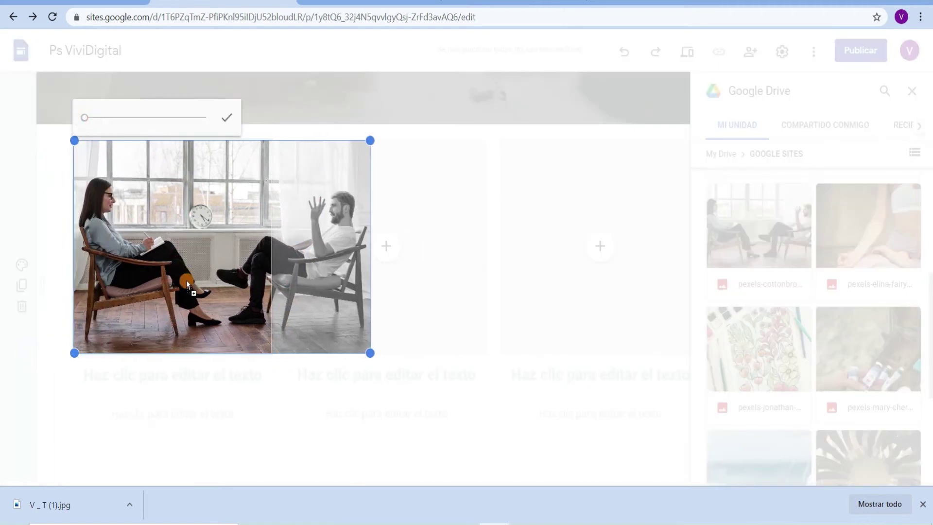
click(226, 117)
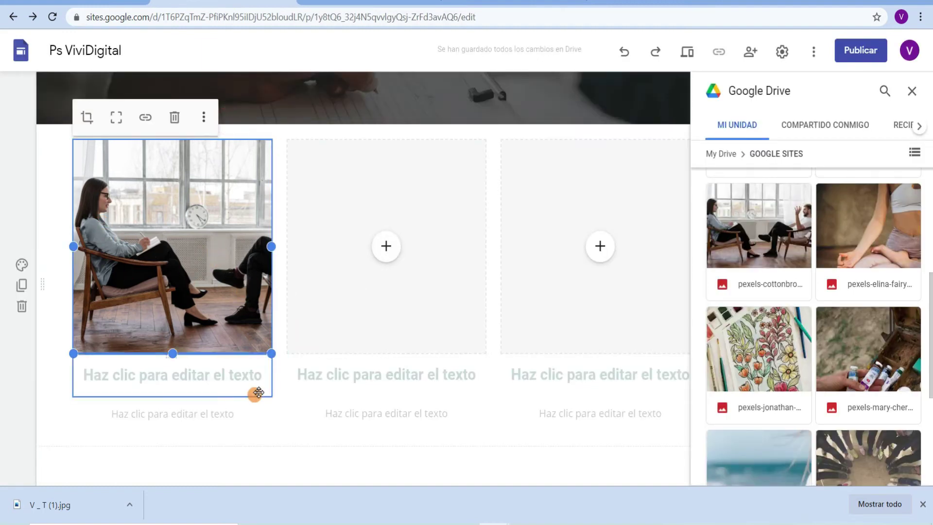
- Title the first column "Terapia individual" and enter "dkfjasoriedkfsd presencial on line" as its description, followed by an empty line
click(141, 368)
text(Terapia i)
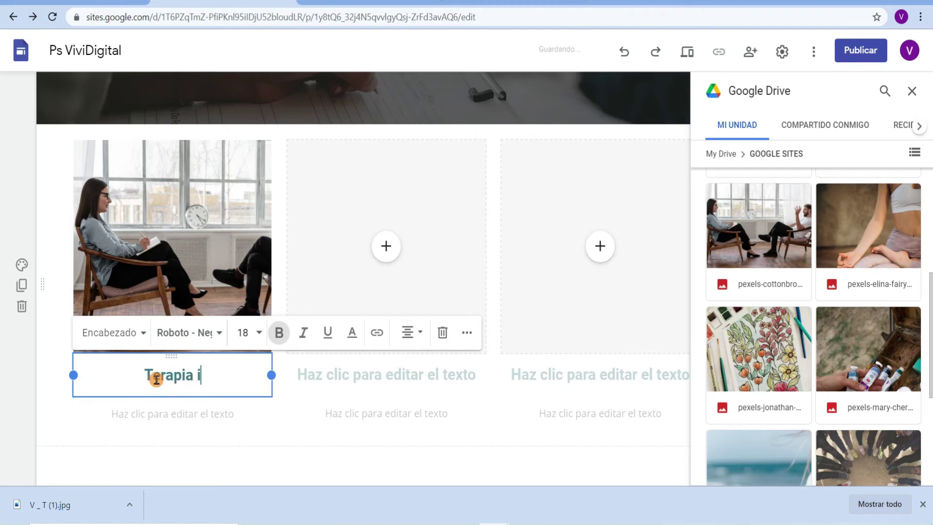
text(ndividual)
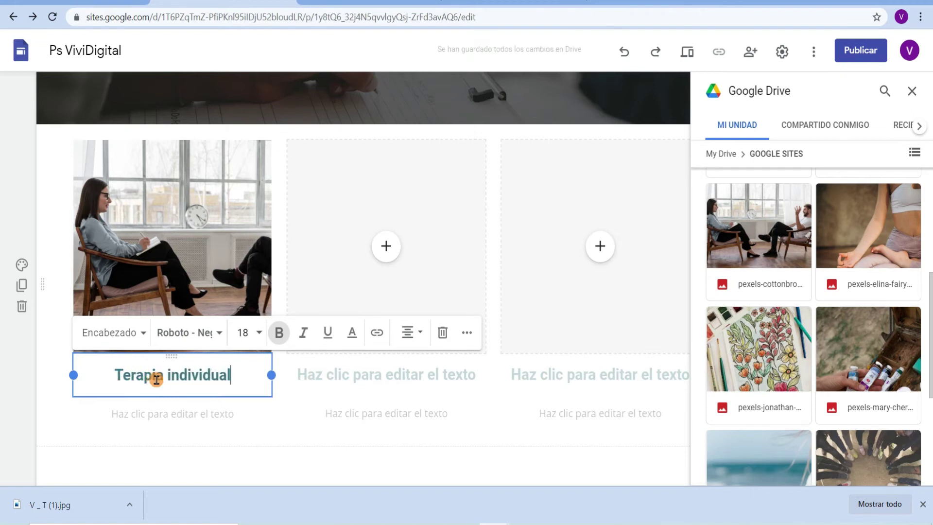
click(191, 425)
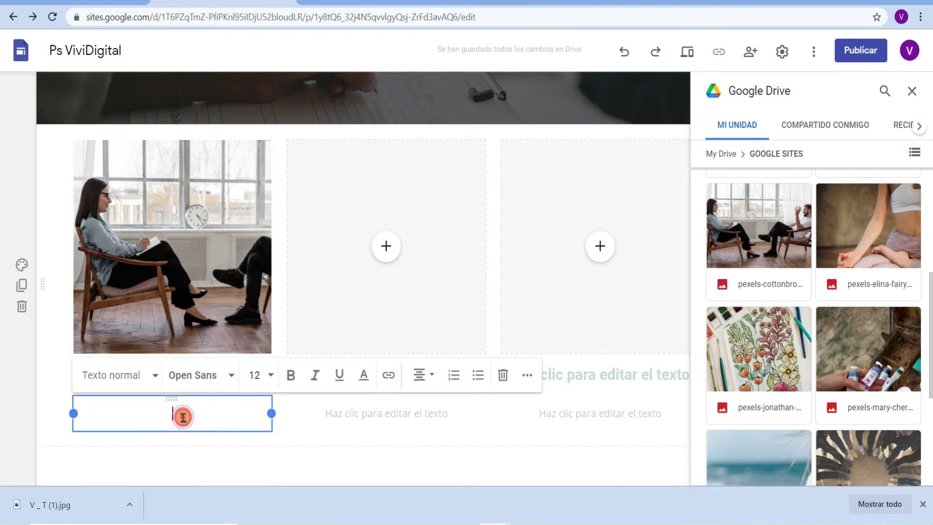
text(dkfjasoriedkfsd)
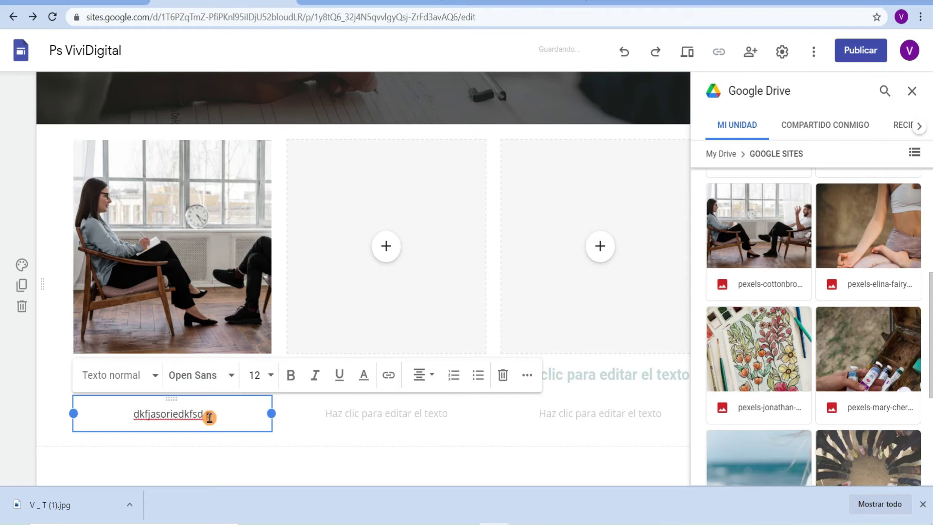
text( presencial  on line)
key(Return)
click(209, 382)
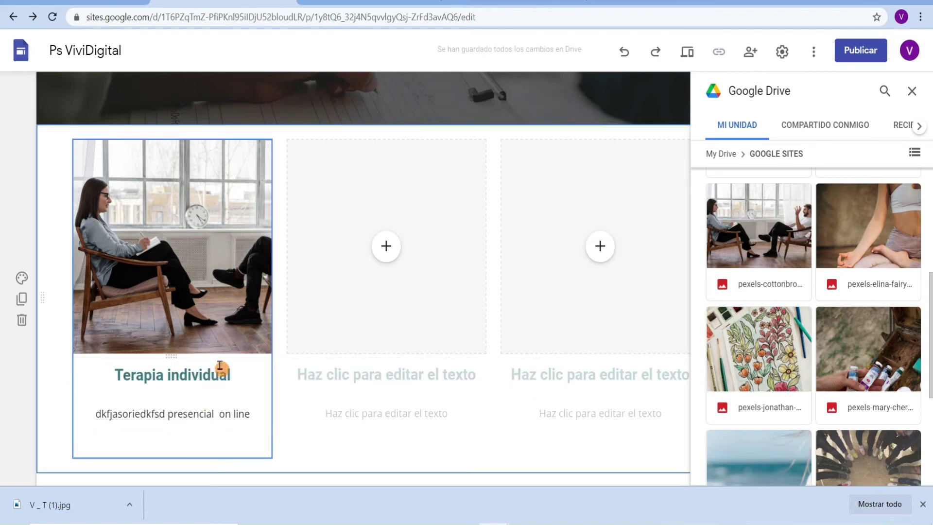
- Fill the second column's placeholder with the watercolor flowers photo from the GOOGLE SITES Drive folder
click(387, 248)
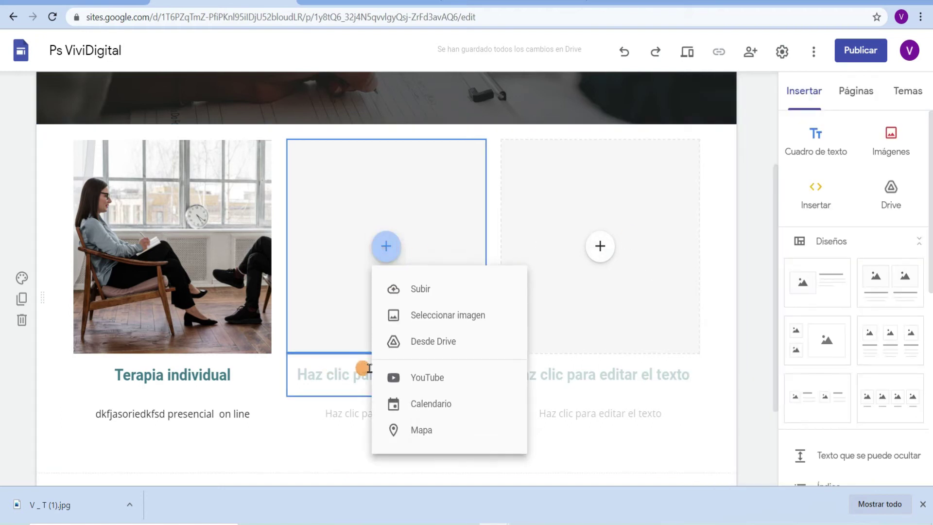
click(418, 341)
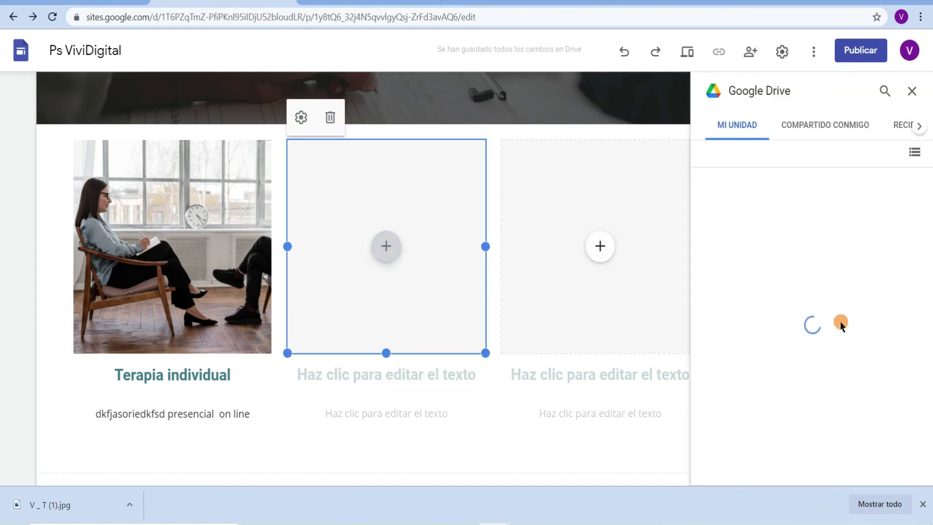
click(870, 219)
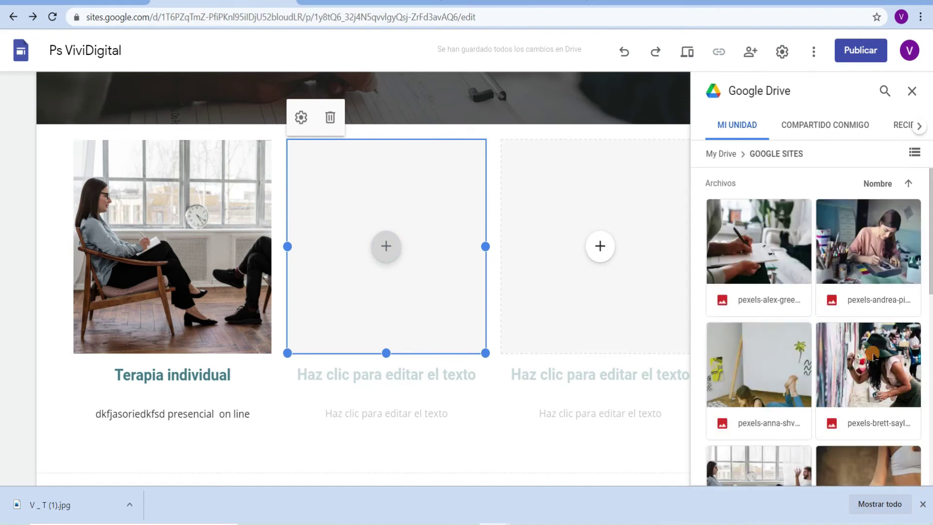
scroll(787, 332, down, 9)
click(783, 306)
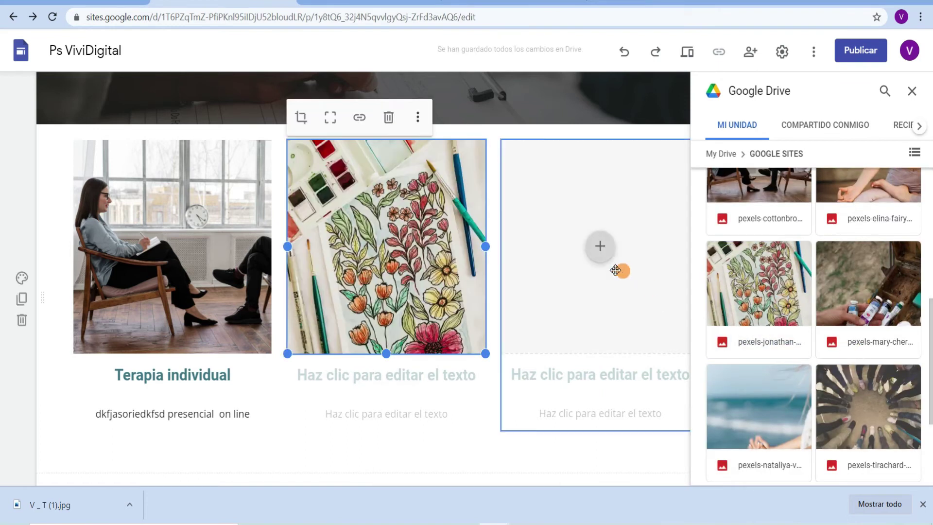
- Try to insert the meditation photo from the already open Drive folder into the third column's placeholder
click(600, 246)
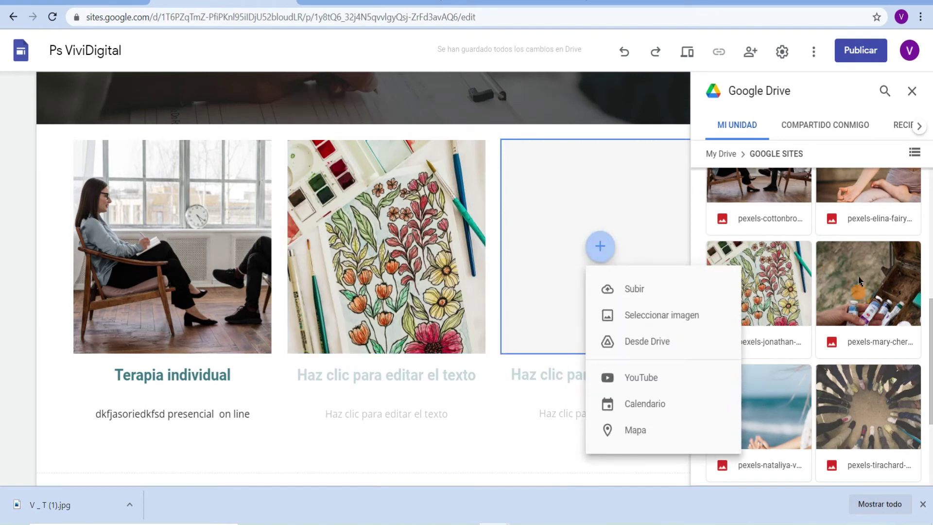
click(862, 190)
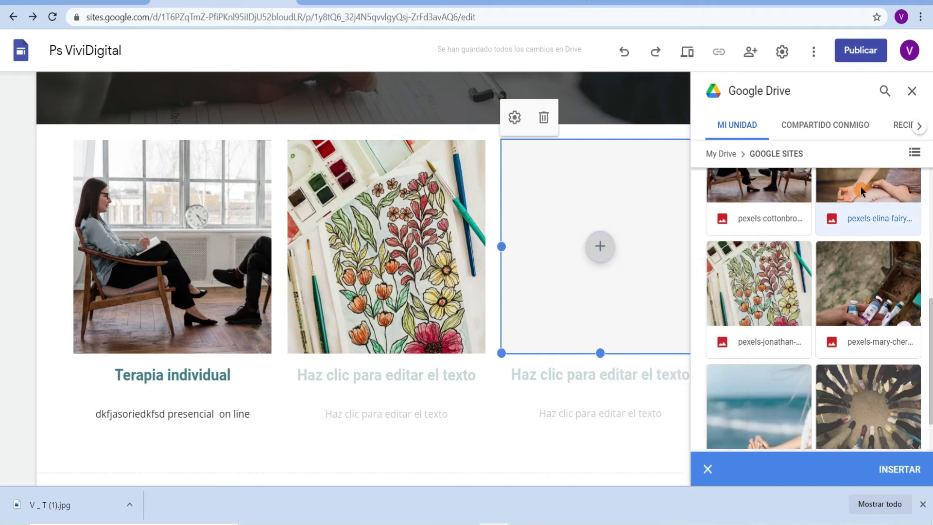
click(891, 468)
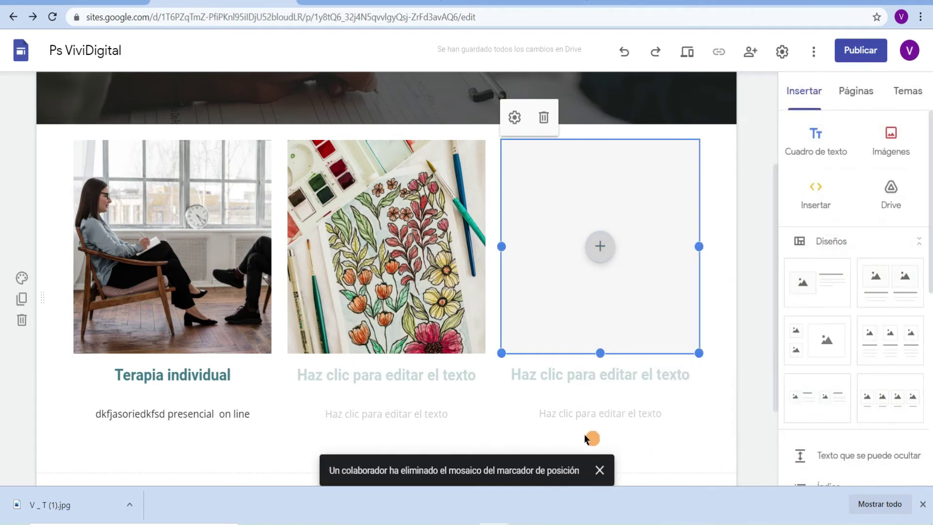
- Title the second column "Arteterapia" under the watercolor flowers photo
click(372, 374)
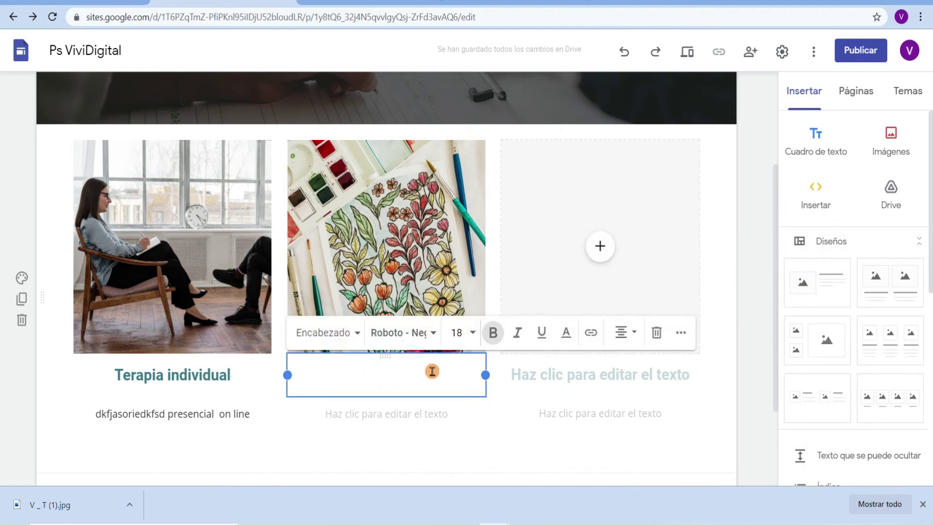
text(Arte te)
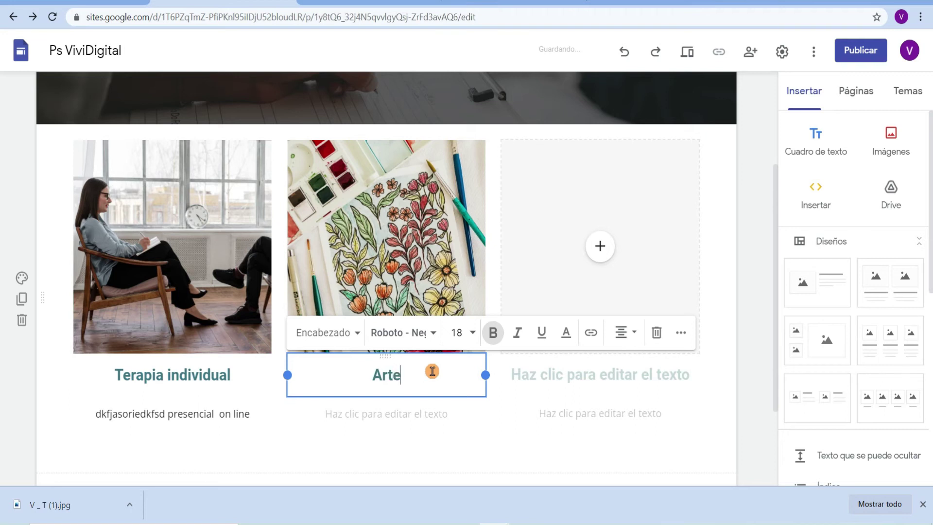
key(BackSpace)
key(BackSpace)
key(BackSpace)
text(terapia)
- Fill the third column's placeholder with the meditation photo from the GOOGLE SITES Drive folder
click(602, 384)
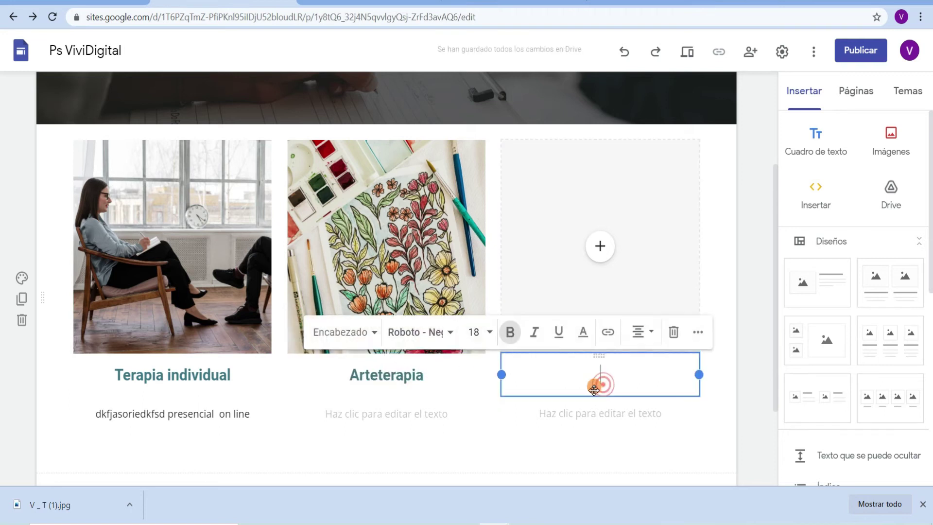
click(600, 246)
click(656, 339)
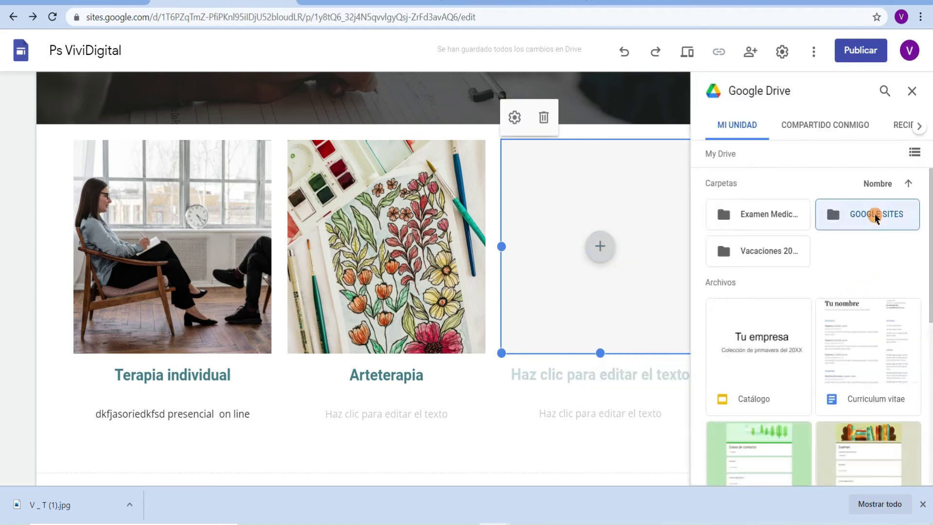
double_click(870, 212)
scroll(866, 285, down, 4)
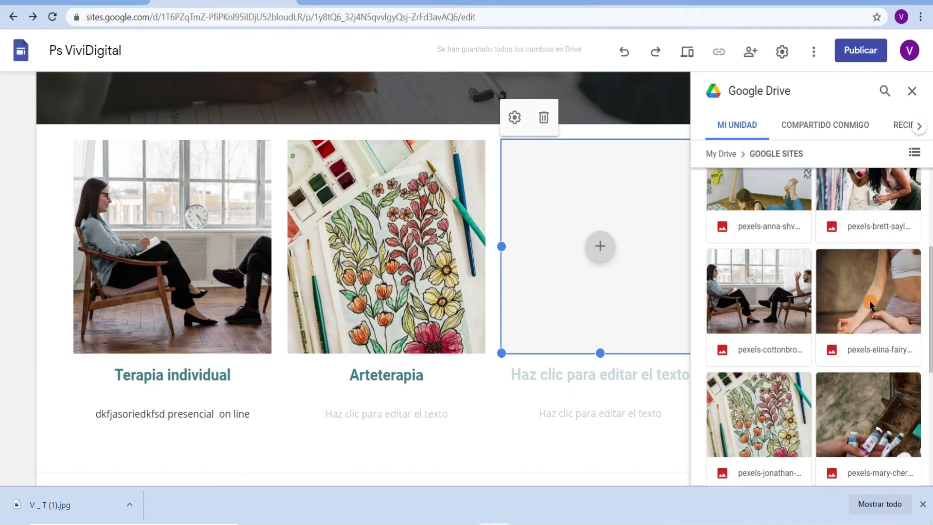
double_click(870, 304)
- Title the third column "Meditaciones" and enter "dfjiaoeflksdkfsl af adfd" as its description
click(587, 380)
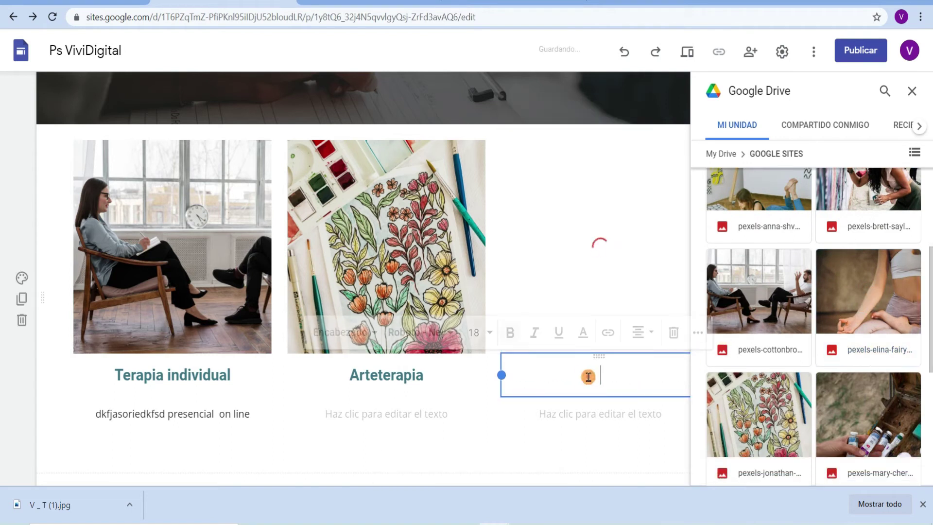
text(Meditaciones)
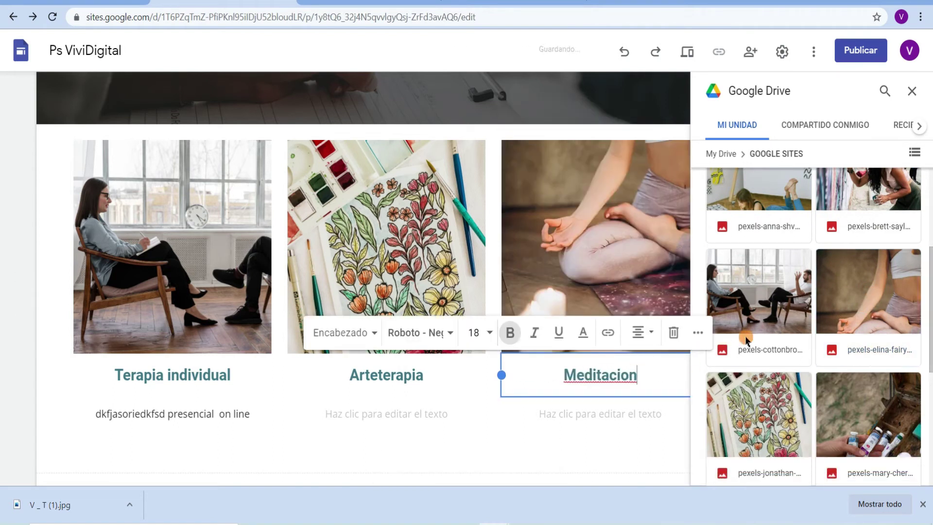
click(639, 418)
click(641, 418)
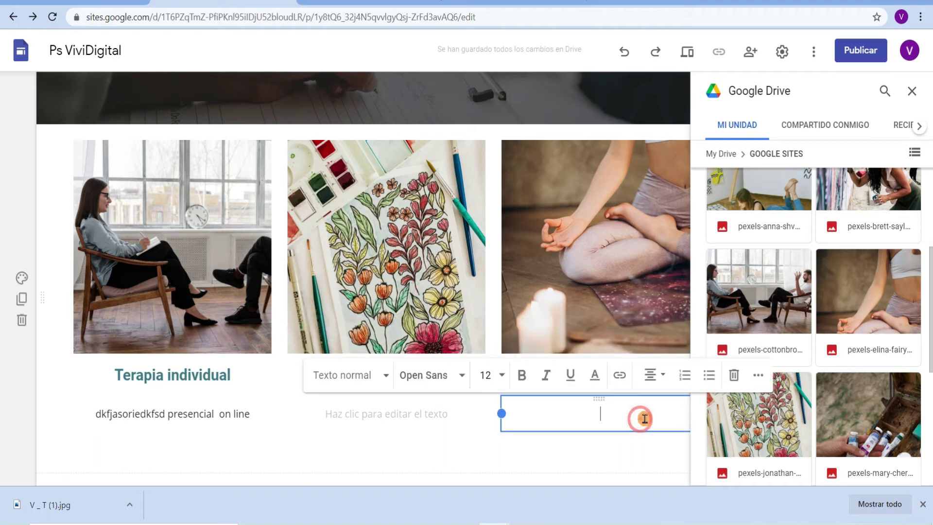
text(dfjiaoeflksdkfsl af adfd)
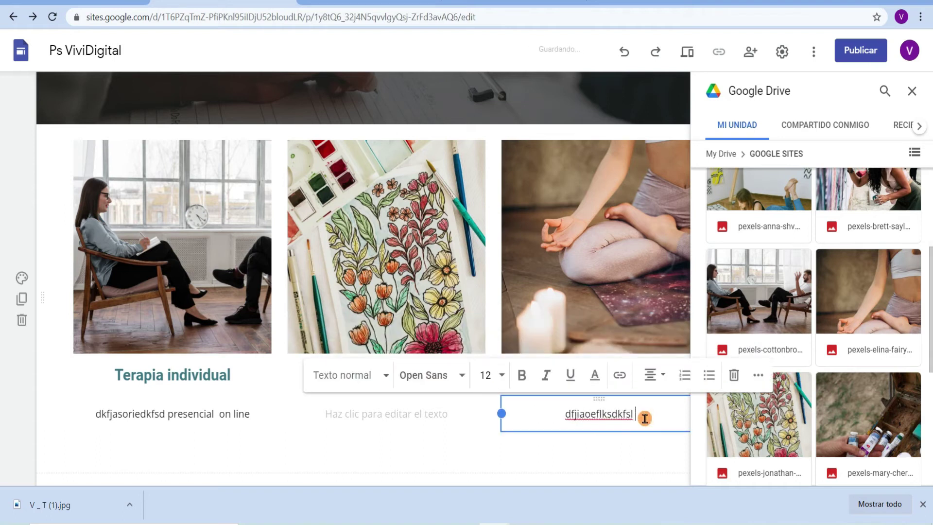
- Enter "draerdasafa" as the description of the Arteterapia column and close the Drive file picker
click(337, 416)
text(draerdasafa)
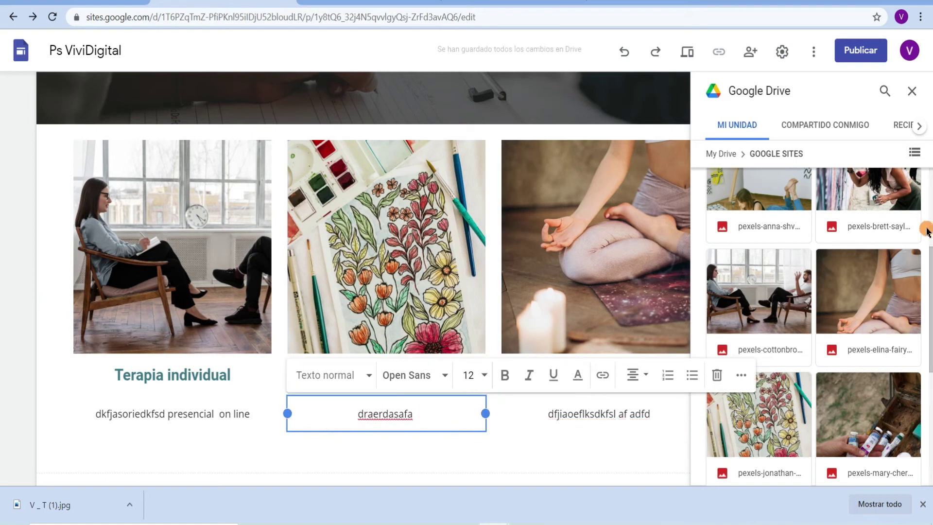
click(915, 92)
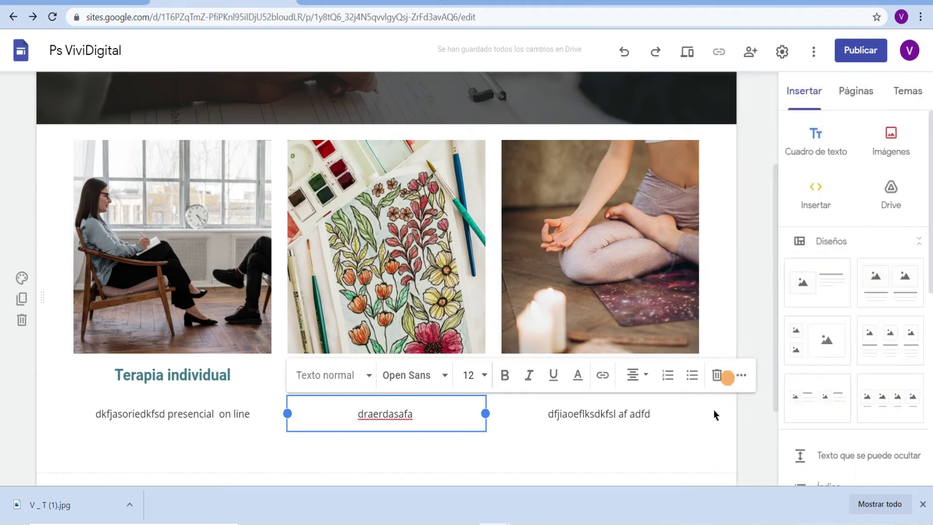
click(746, 435)
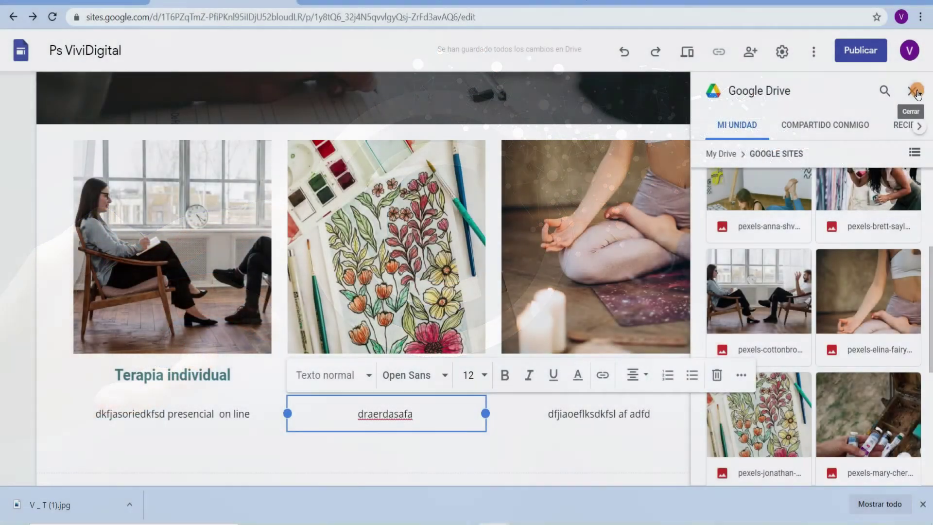
click(916, 92)
scroll(494, 343, down, 3)
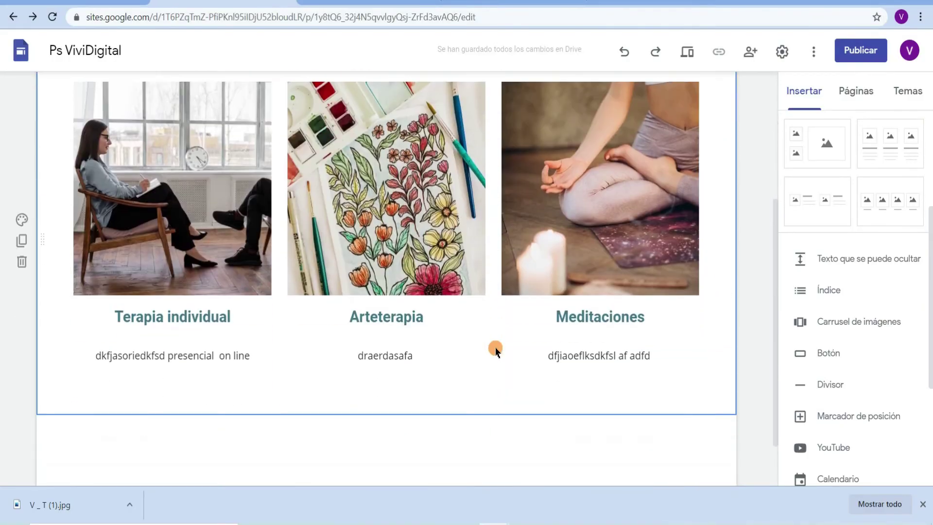
- Try a light teal background emphasis on the section with the three service columns
scroll(723, 394, up, 2)
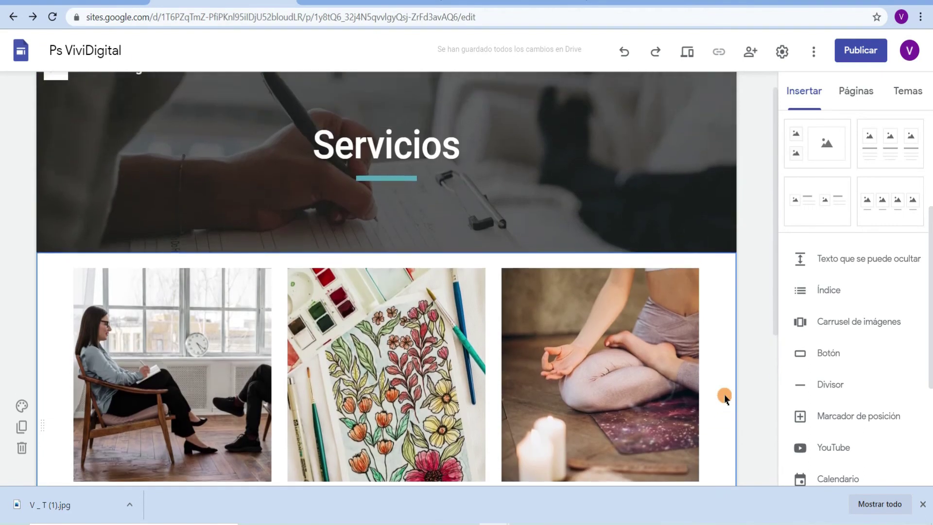
scroll(724, 394, down, 4)
scroll(724, 394, down, 2)
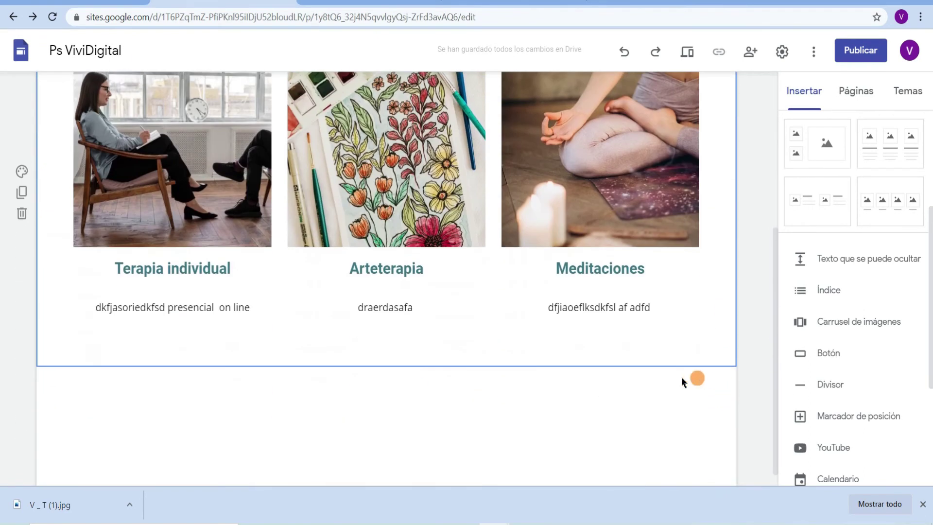
click(54, 309)
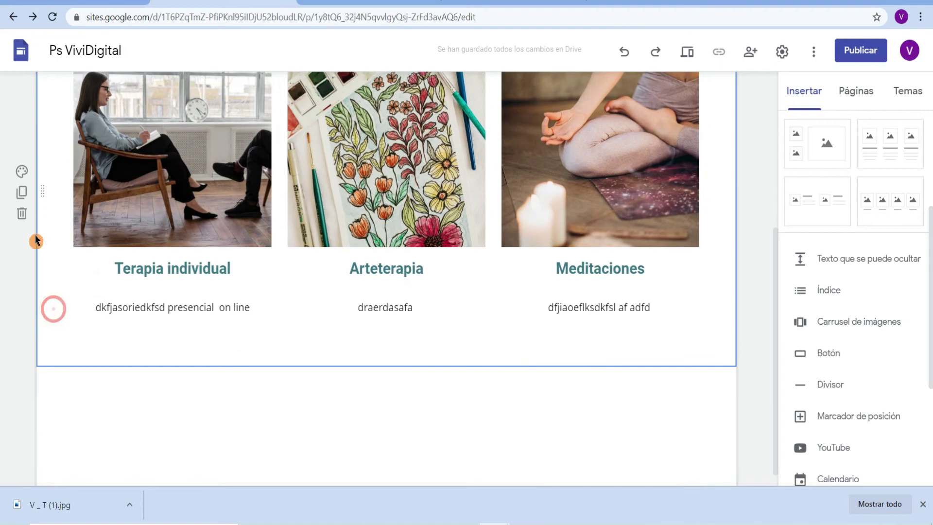
click(22, 170)
click(77, 223)
scroll(477, 292, up, 4)
scroll(484, 289, down, 4)
scroll(379, 359, down, 1)
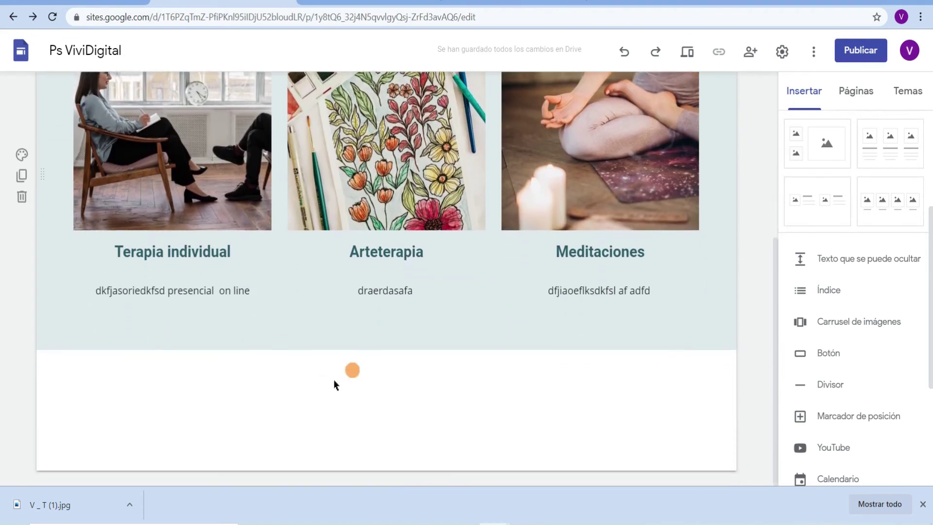
scroll(136, 277, up, 3)
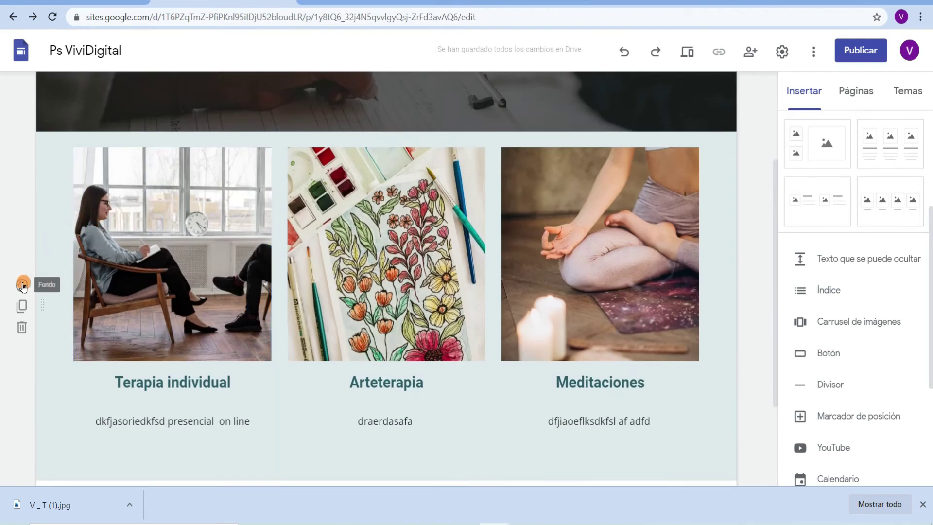
- Restore the plain white background of the section with the three service columns
click(21, 285)
click(89, 307)
scroll(264, 389, down, 3)
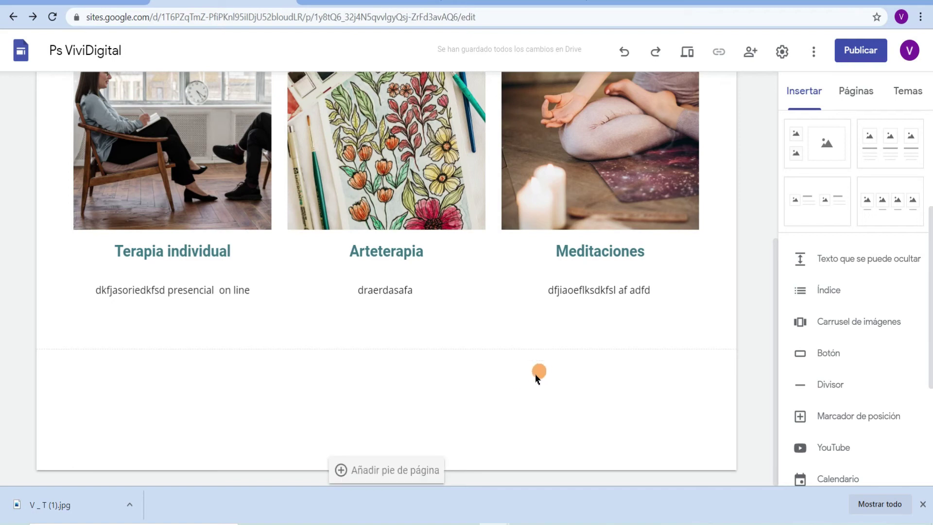
- Add a text box reading "Quieres más información?" below the service columns and narrow it to the width of its text
click(534, 375)
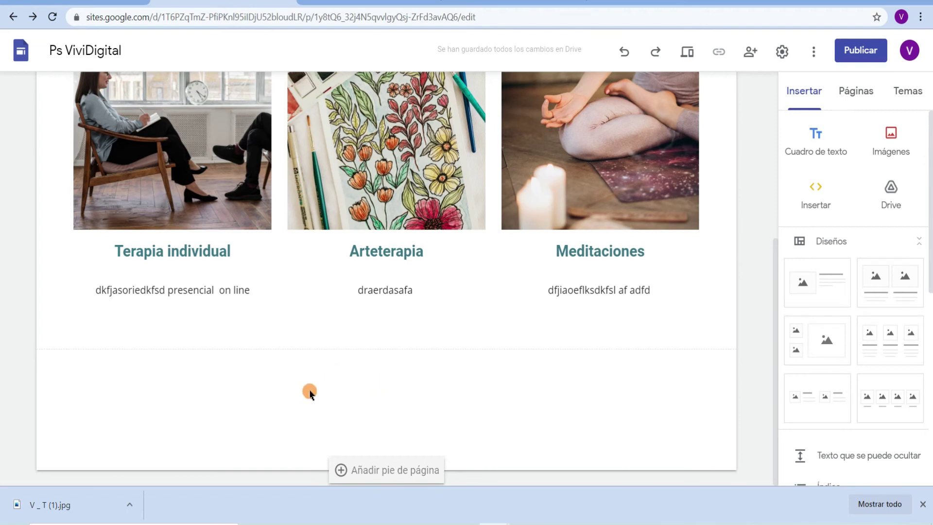
double_click(281, 382)
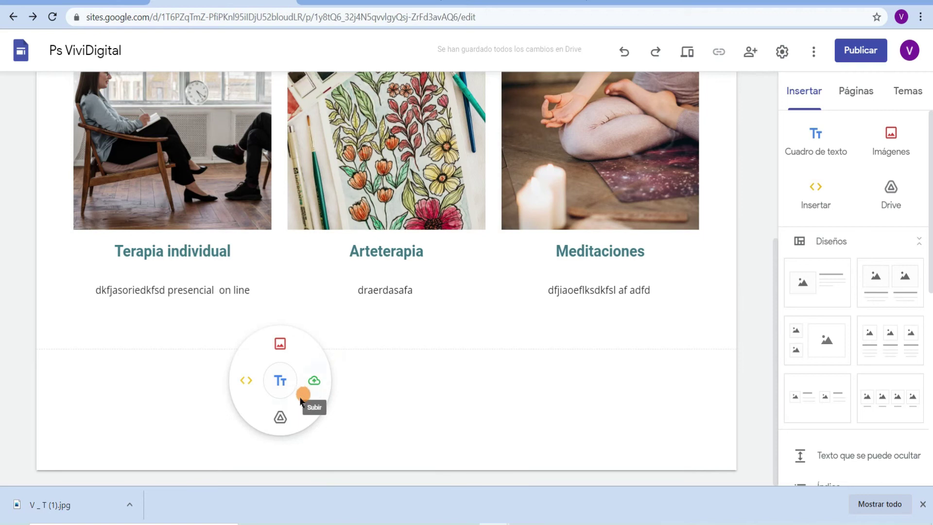
click(266, 384)
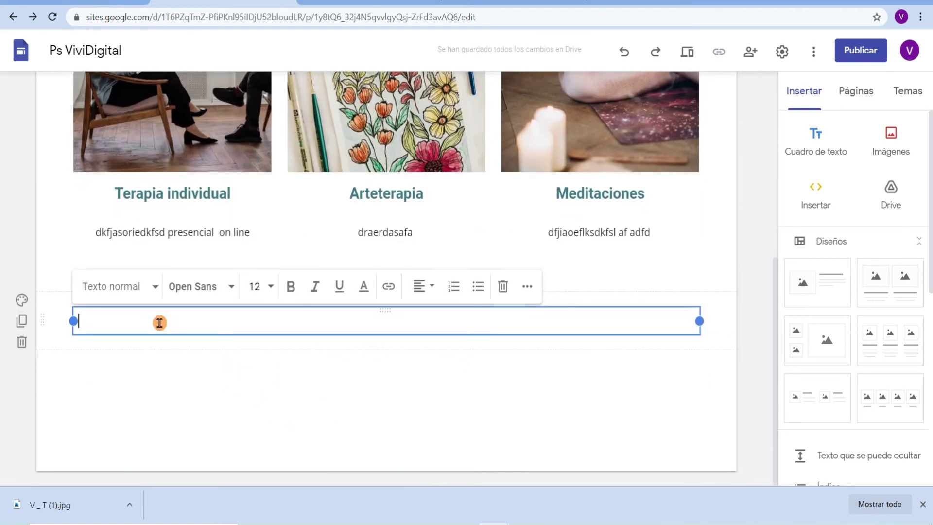
text(Qui)
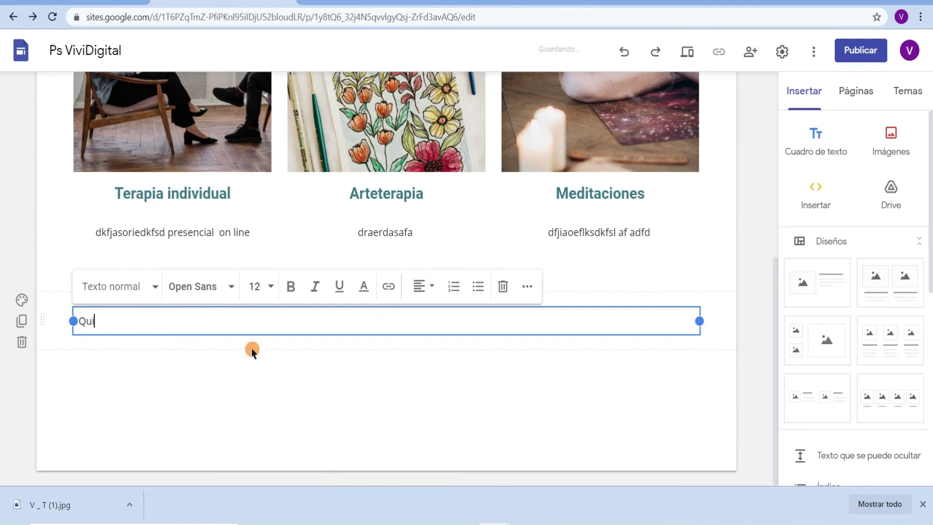
text(eres más información?)
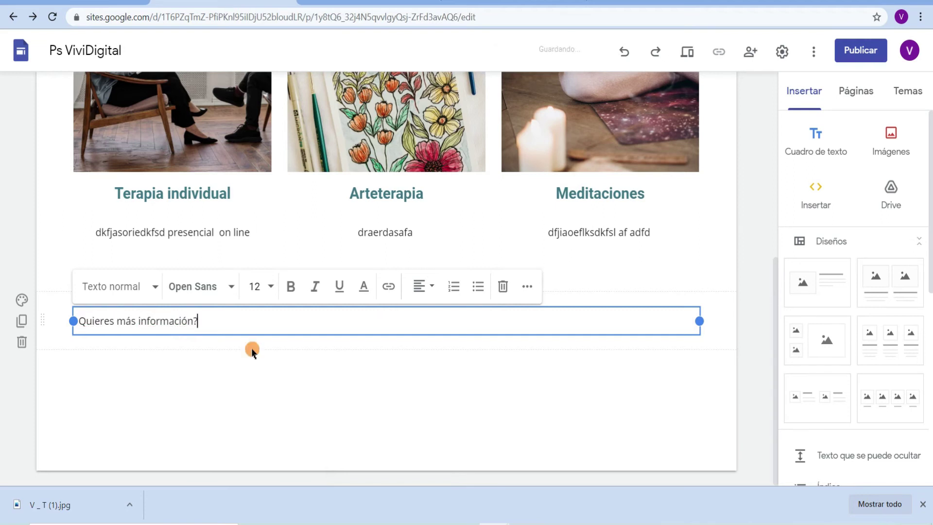
drag(698, 317, 209, 321)
click(306, 329)
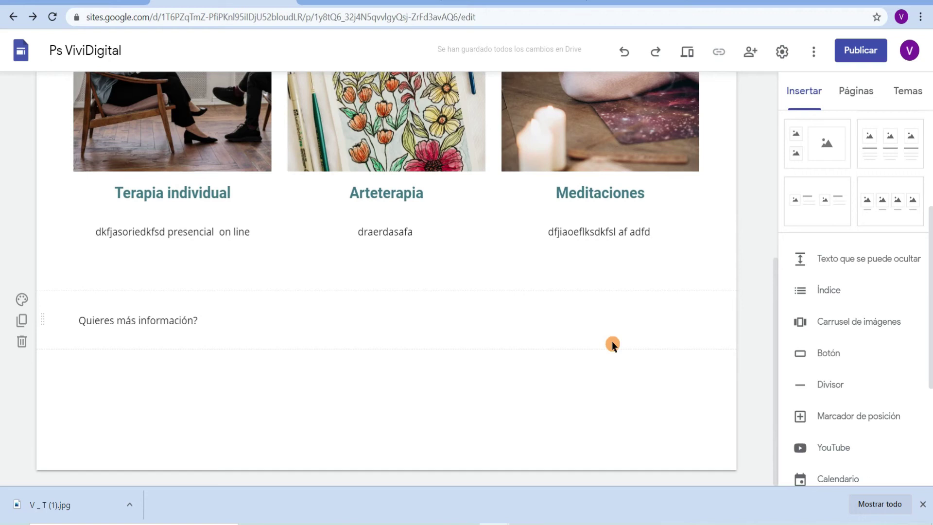
- Create a new page named "Contacto"
click(859, 100)
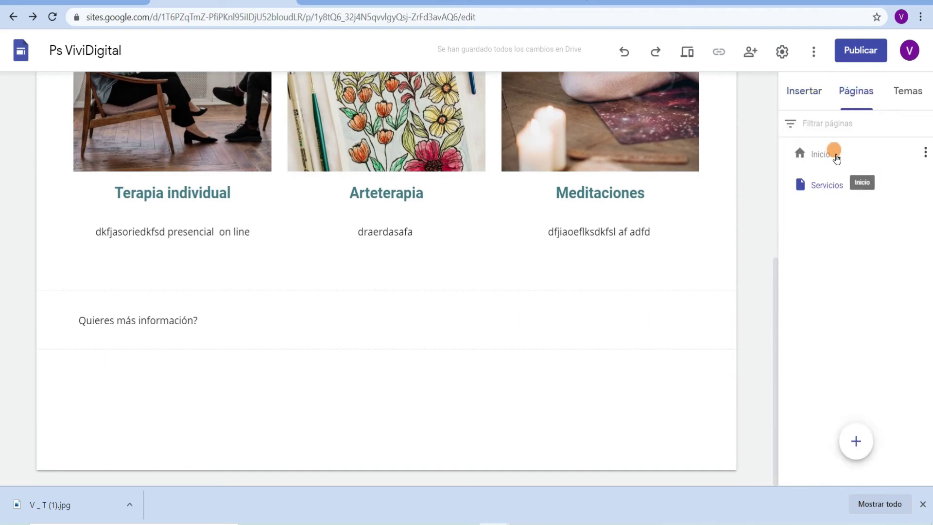
mouse_move(857, 446)
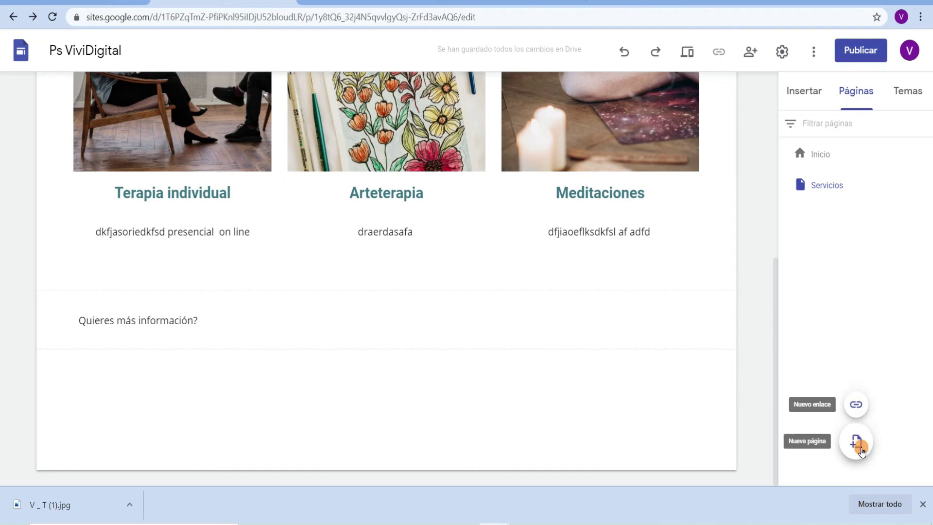
click(860, 450)
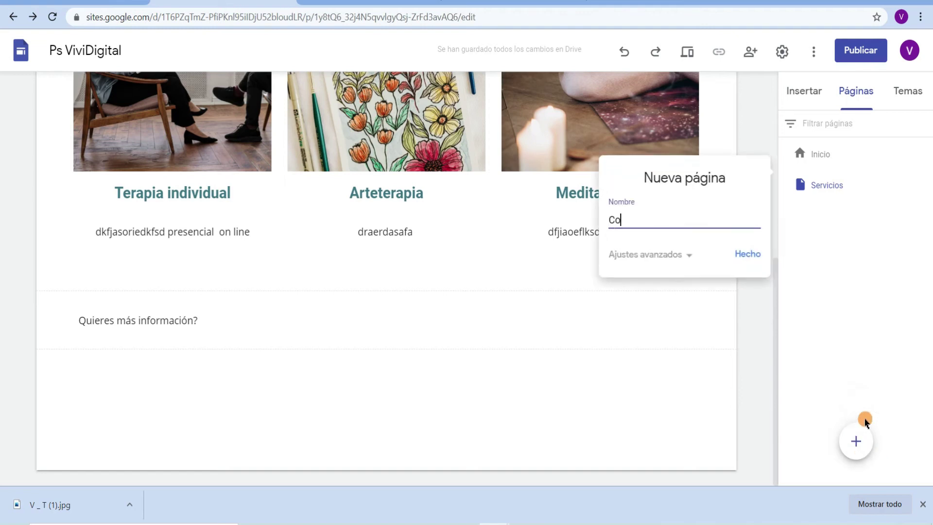
click(739, 253)
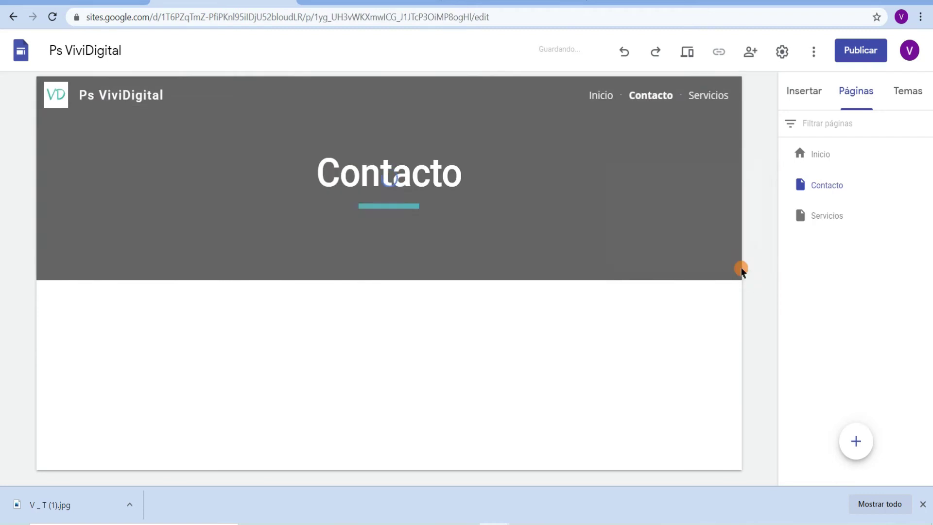
- Change the Contacto page's header type to "Solo título"
mouse_move(401, 156)
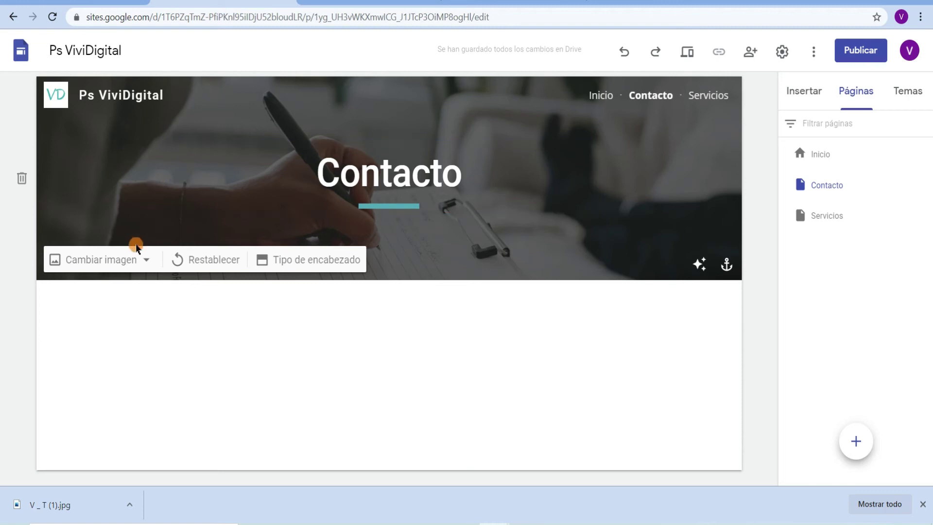
click(133, 261)
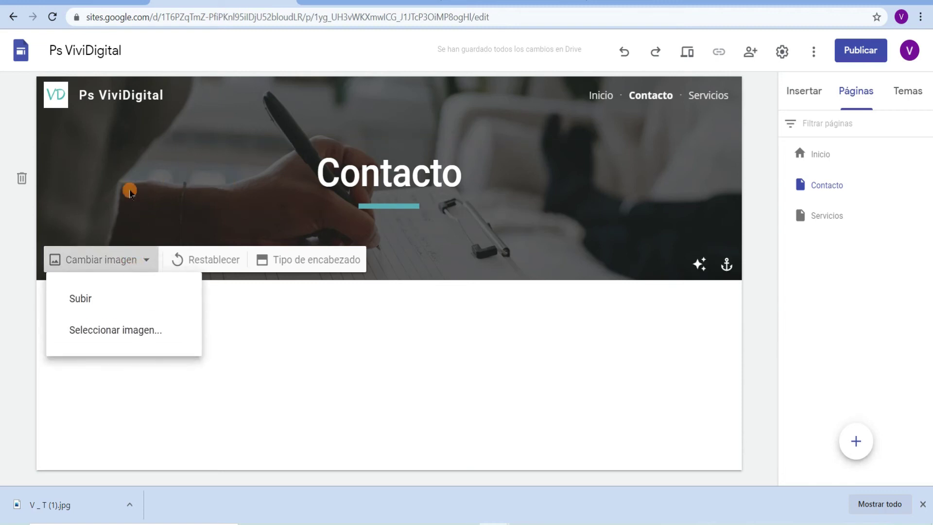
click(129, 190)
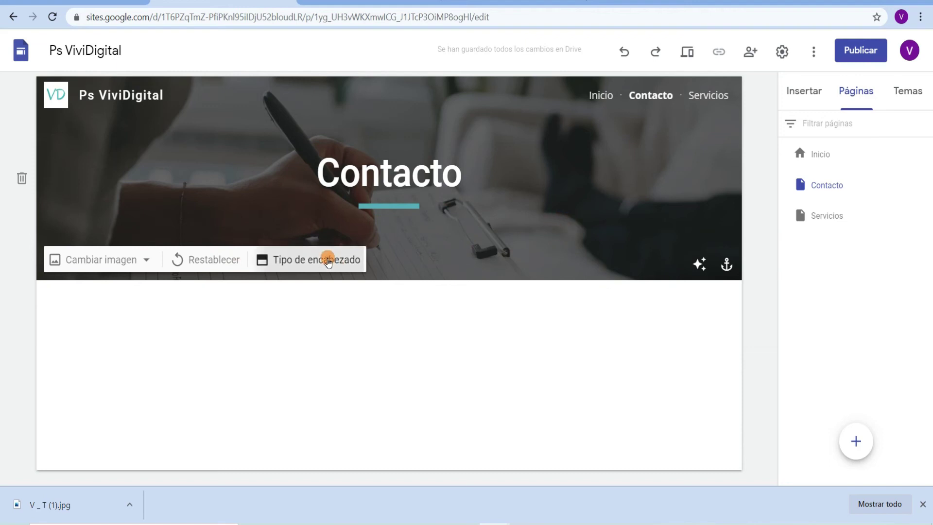
click(327, 259)
click(394, 260)
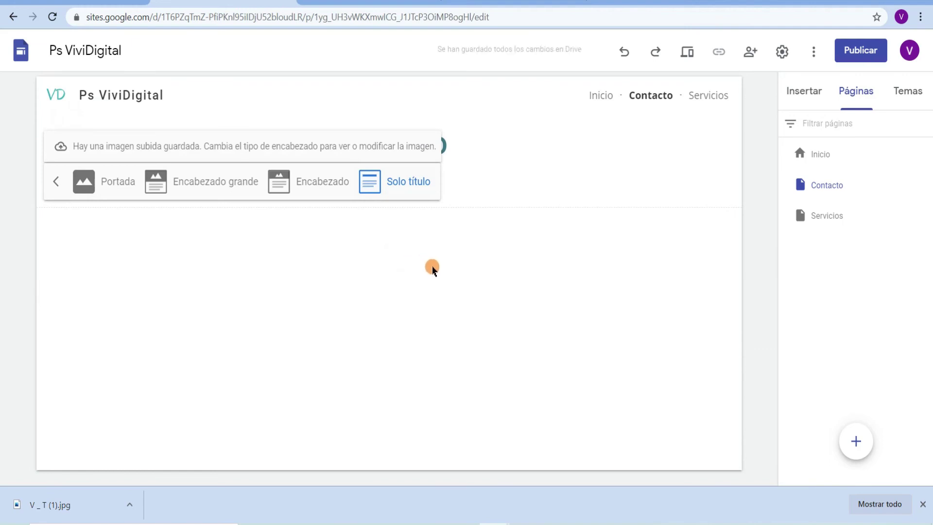
click(432, 266)
click(406, 279)
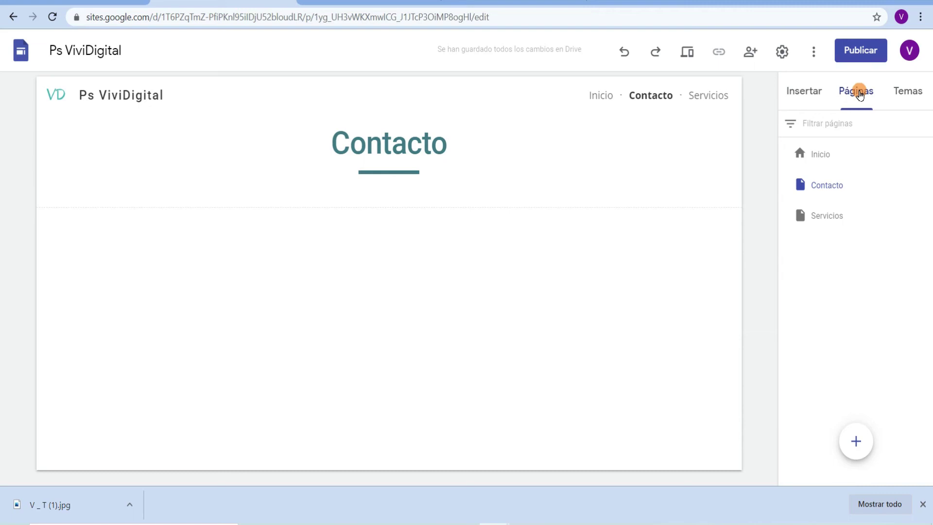
- Insert a Google map of Montevideo, Departamento de Montevideo, Uruguay below the Contacto title
click(801, 91)
scroll(833, 282, down, 4)
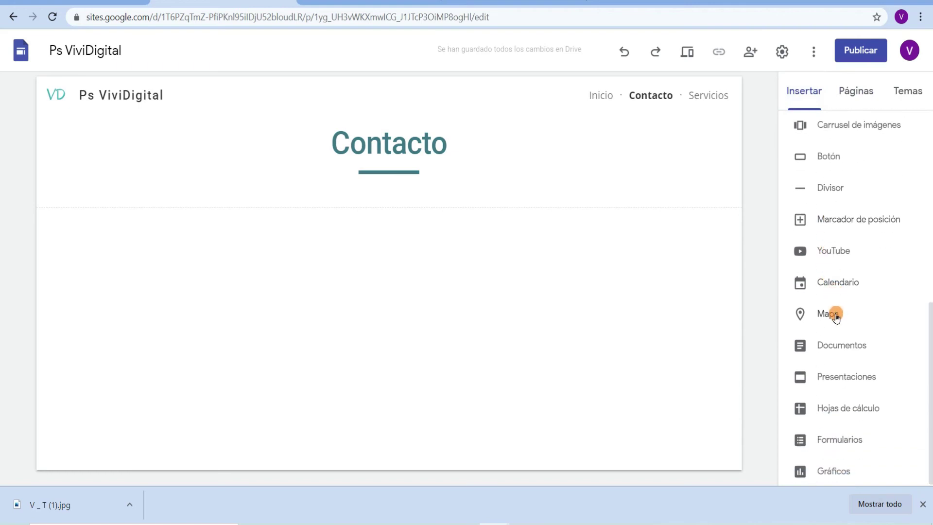
click(832, 311)
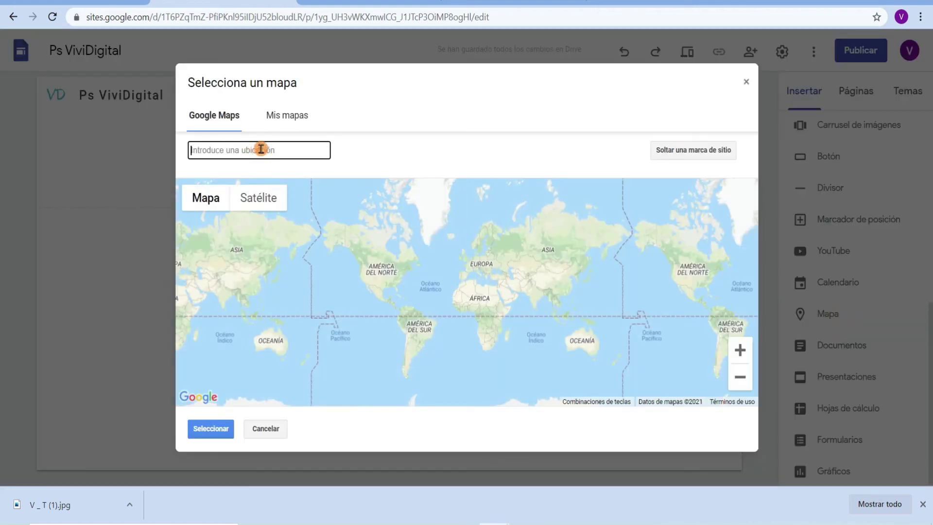
text(montevideo)
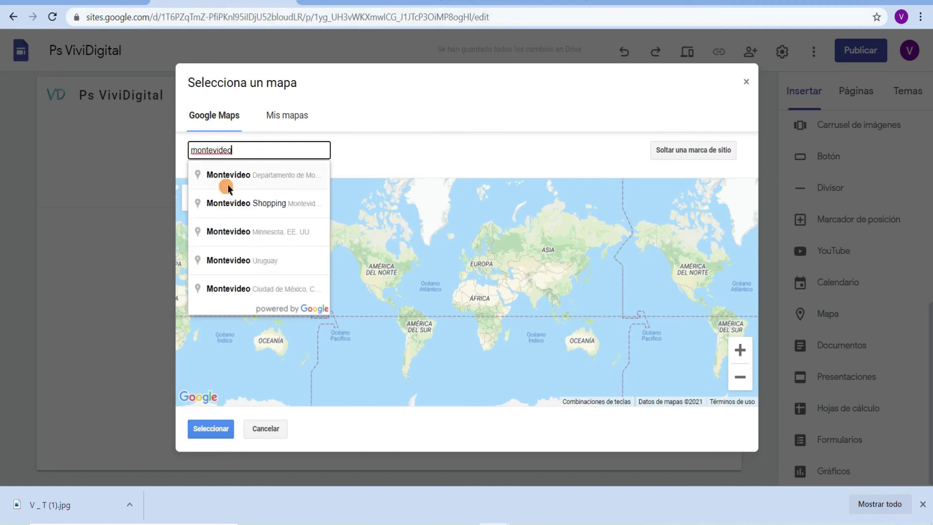
click(228, 178)
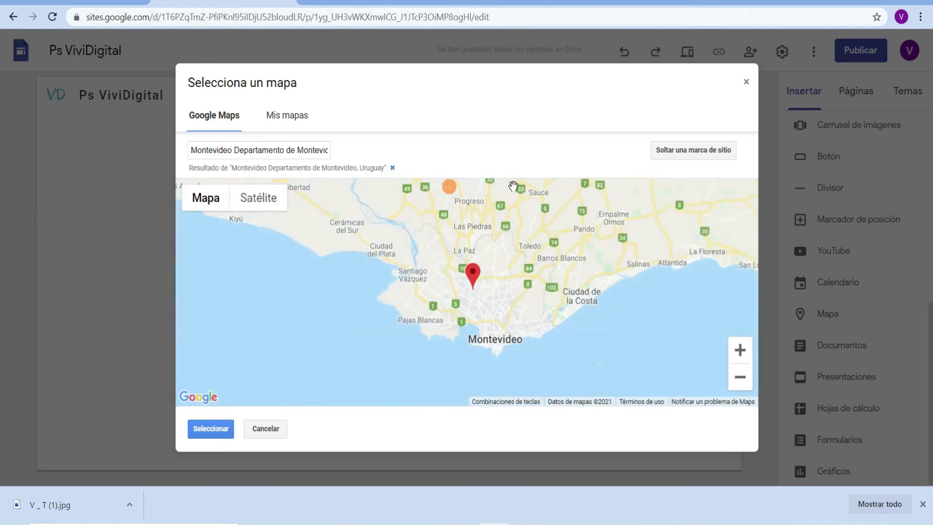
click(207, 428)
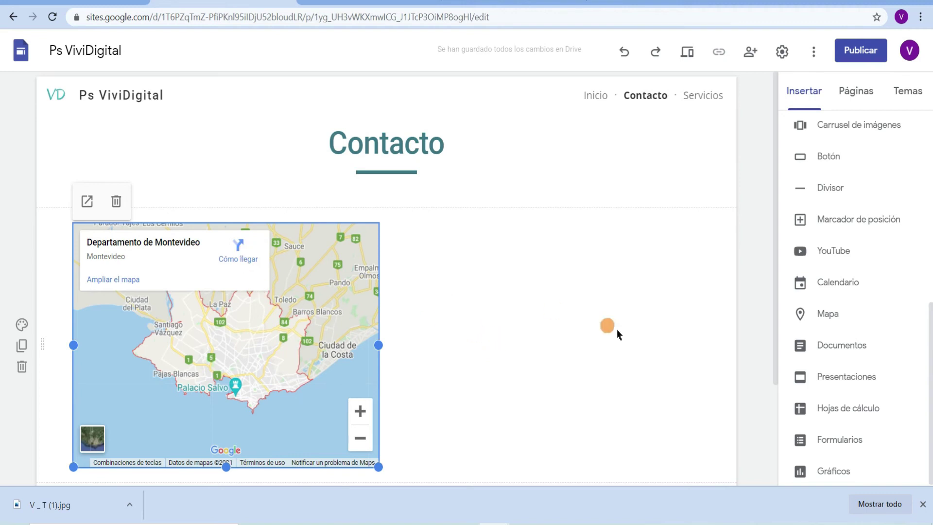
- Embed the existing "Datos de contacto" form below the Montevideo map and review its fields
scroll(520, 325, down, 3)
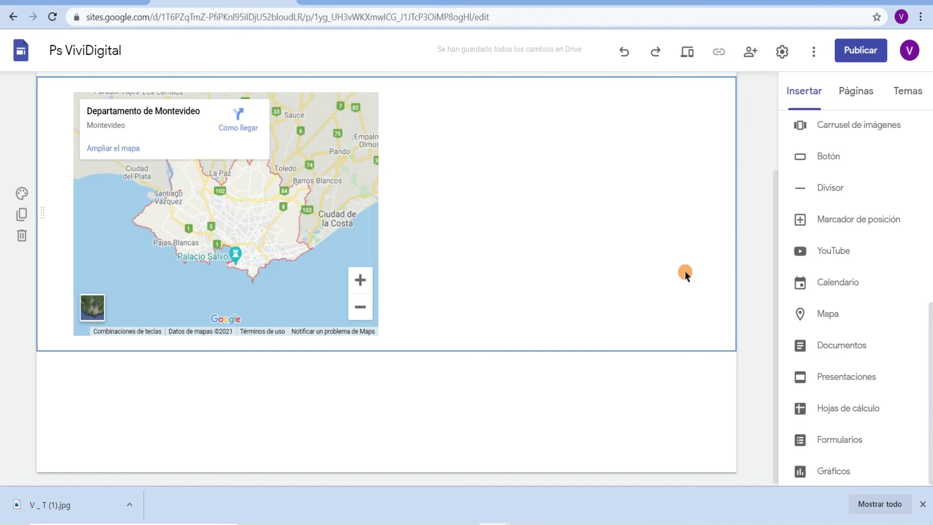
scroll(762, 238, up, 3)
scroll(818, 146, up, 6)
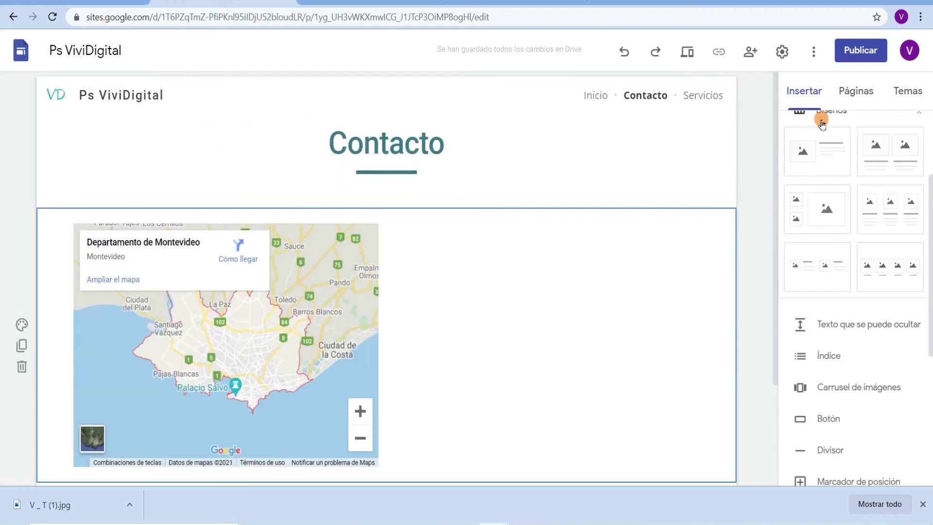
scroll(834, 418, down, 3)
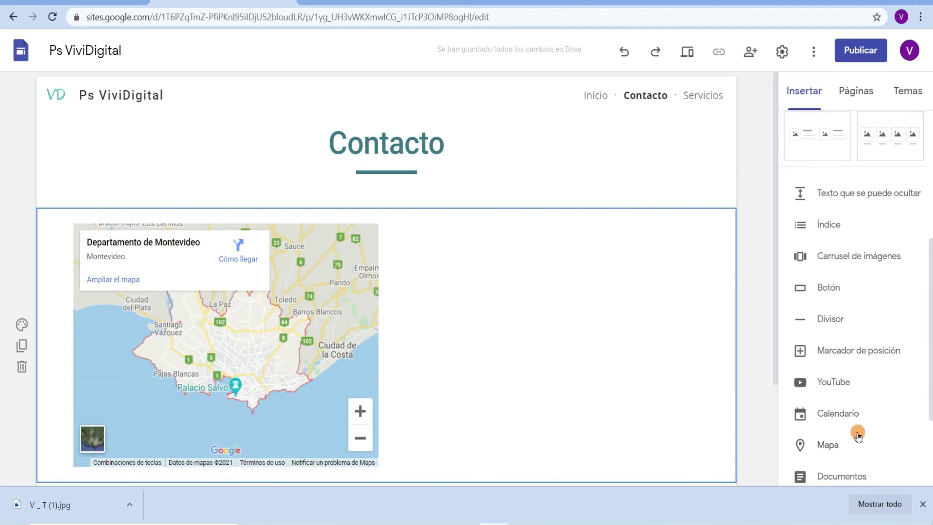
scroll(848, 389, down, 3)
click(843, 441)
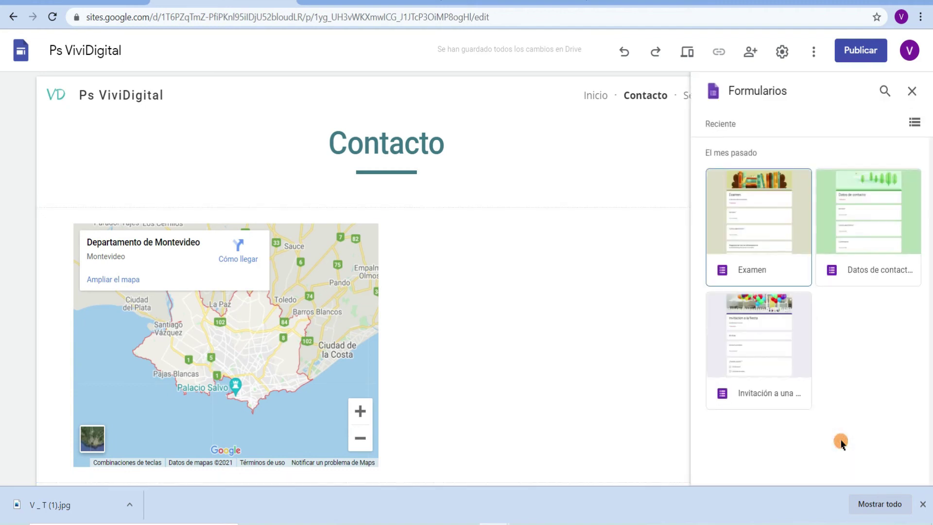
click(881, 239)
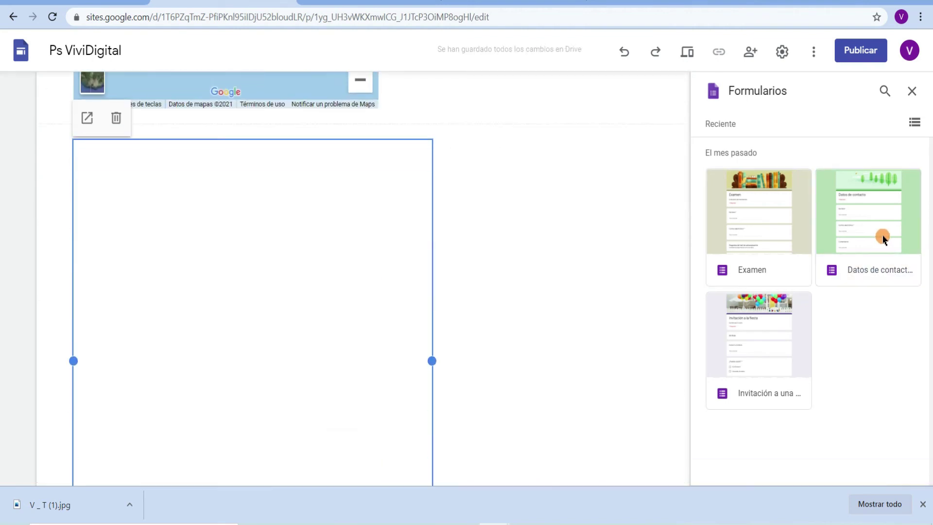
scroll(340, 355, down, 4)
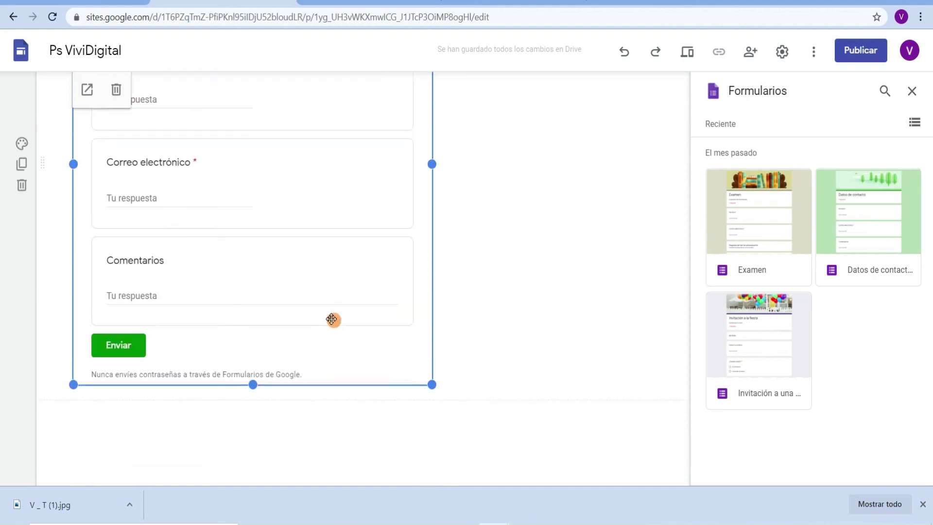
scroll(333, 319, up, 7)
click(181, 350)
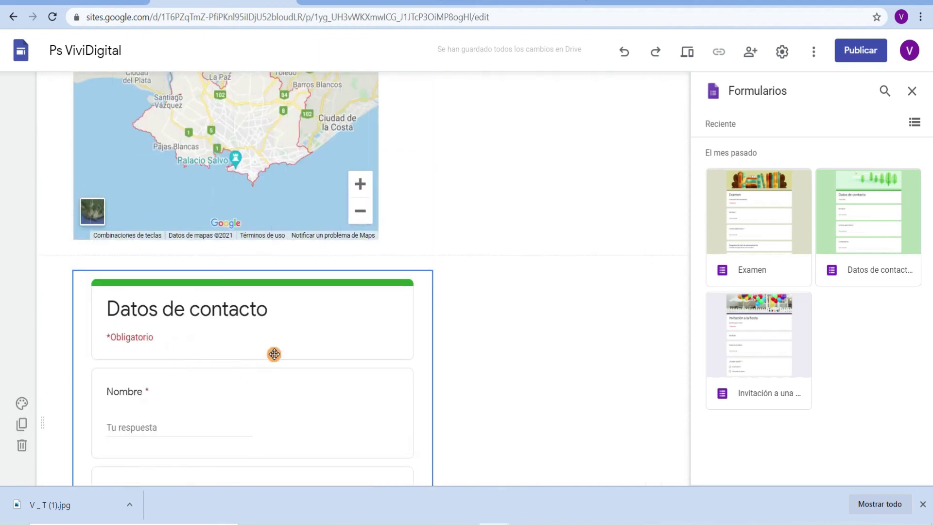
scroll(272, 354, down, 8)
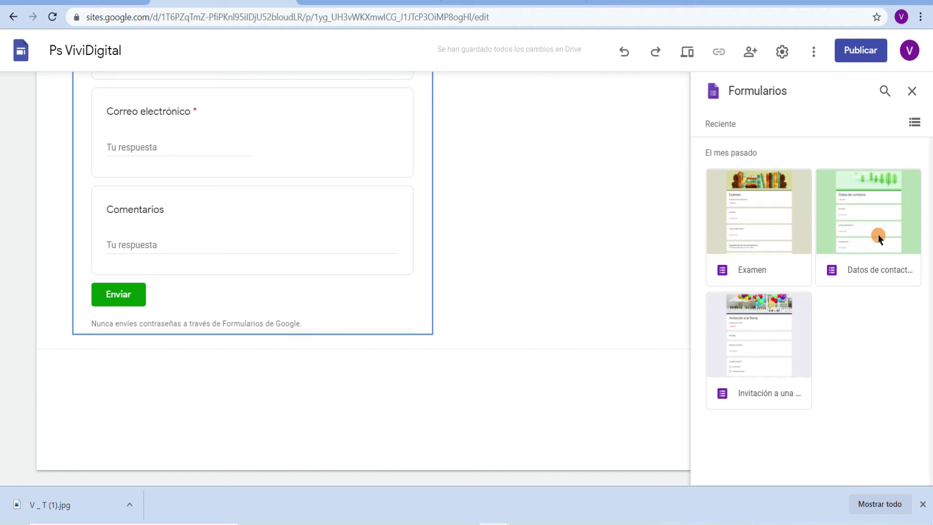
click(239, 188)
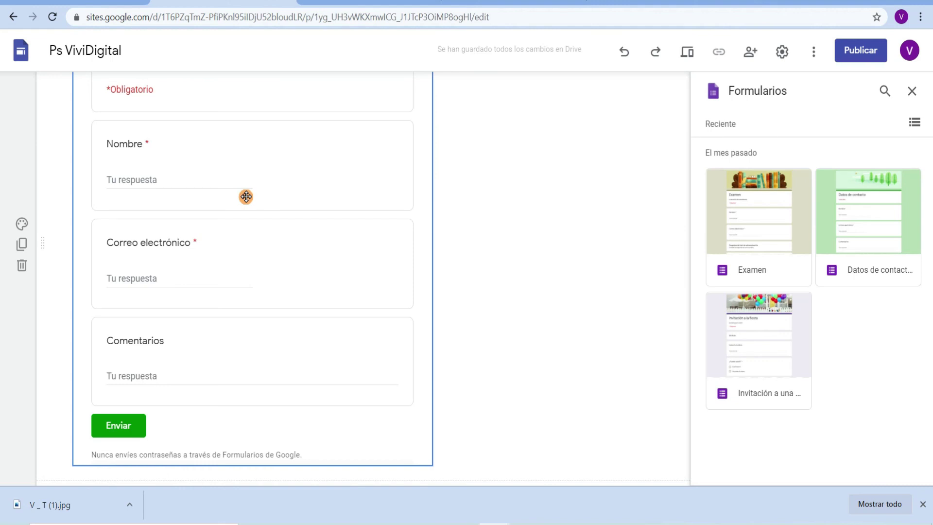
- Move the "Datos de contacto" form beside the Montevideo map, narrow the form, and stretch the map down to roughly the form's height
scroll(246, 197, up, 4)
drag(270, 339, 442, 225)
click(469, 332)
click(454, 297)
scroll(478, 312, down, 5)
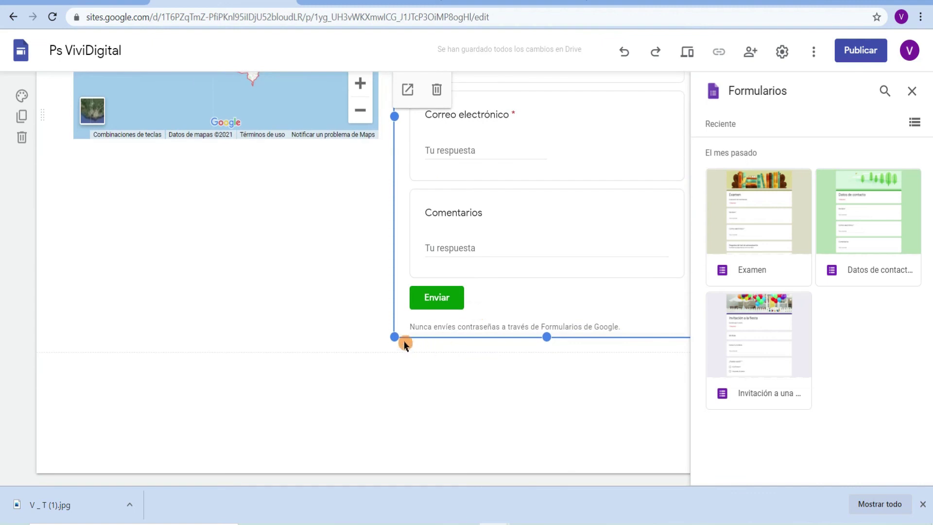
drag(396, 337, 382, 464)
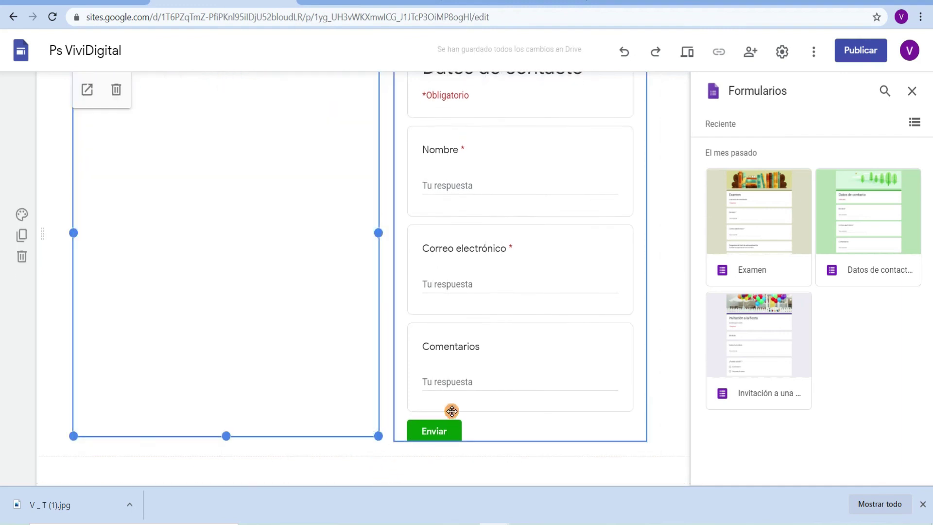
scroll(544, 292, up, 4)
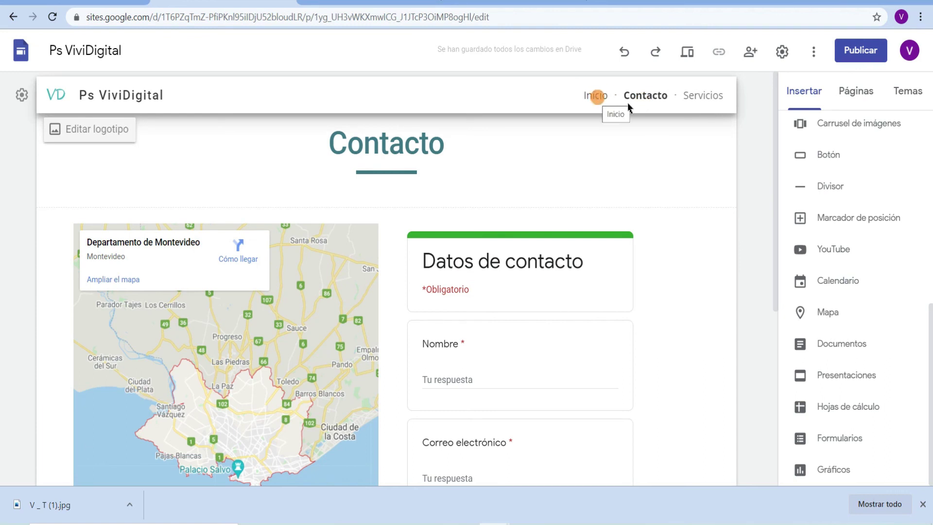
- Reorder the site pages so that Servicios comes before Contacto, with the Servicios page open
click(854, 95)
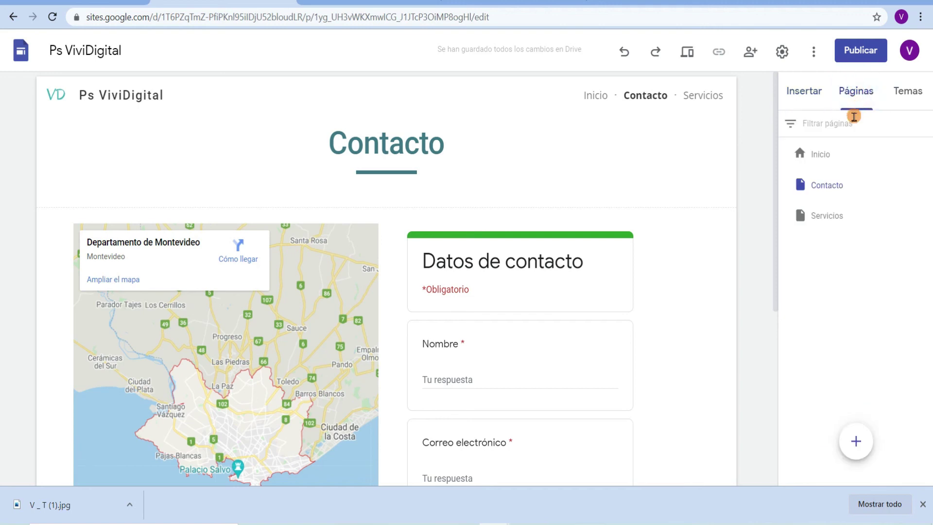
click(820, 214)
drag(820, 217, 822, 190)
drag(836, 185, 833, 175)
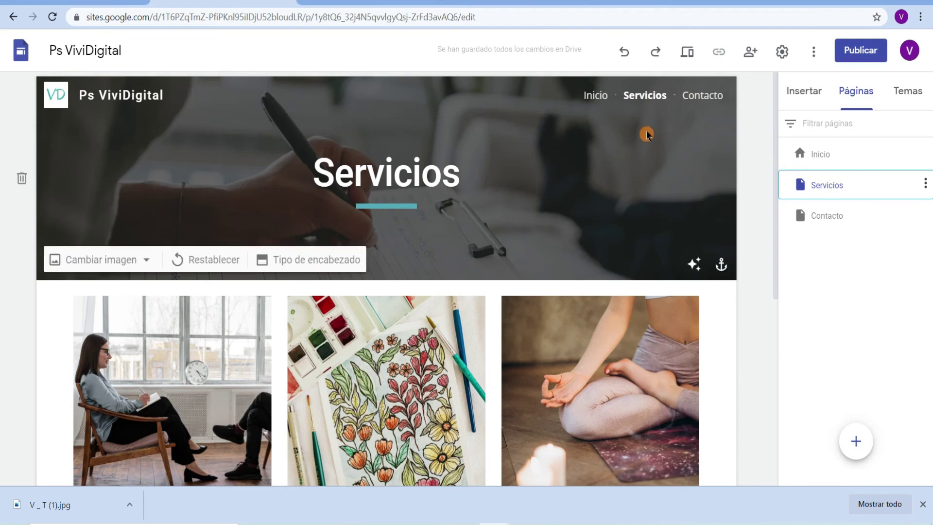
- Insert a "Pulsa aqui" button linked to the Contacto page beside the "Quieres más información?" text on the Servicios page
scroll(651, 201, down, 7)
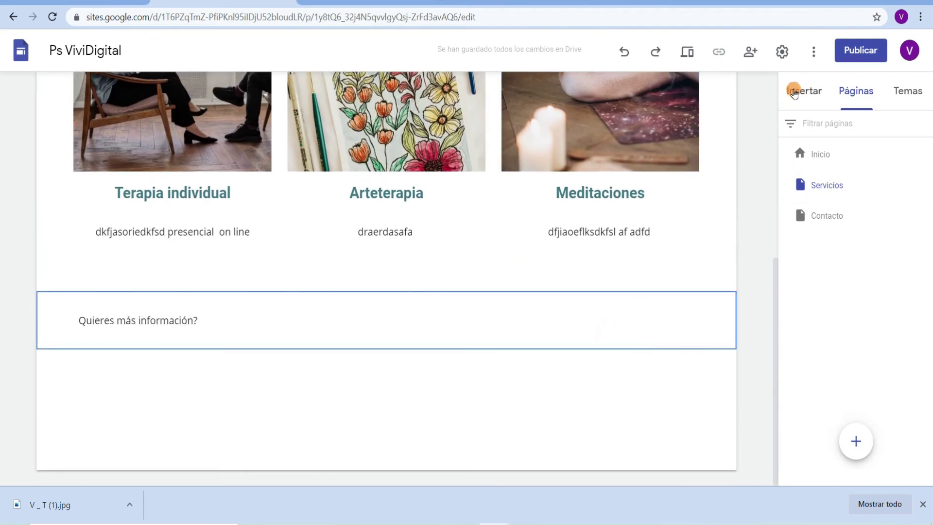
click(792, 104)
click(831, 161)
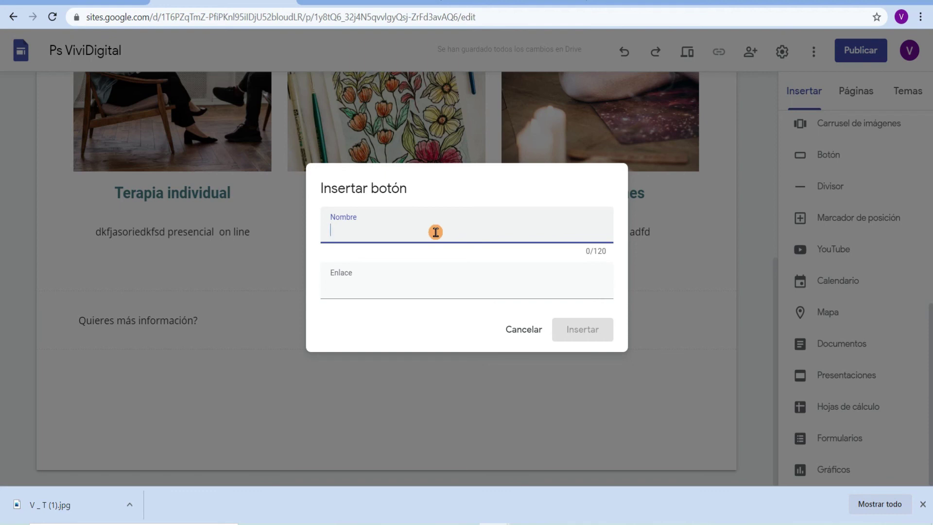
text(Pulsa aquui)
key(BackSpace)
key(BackSpace)
text(i)
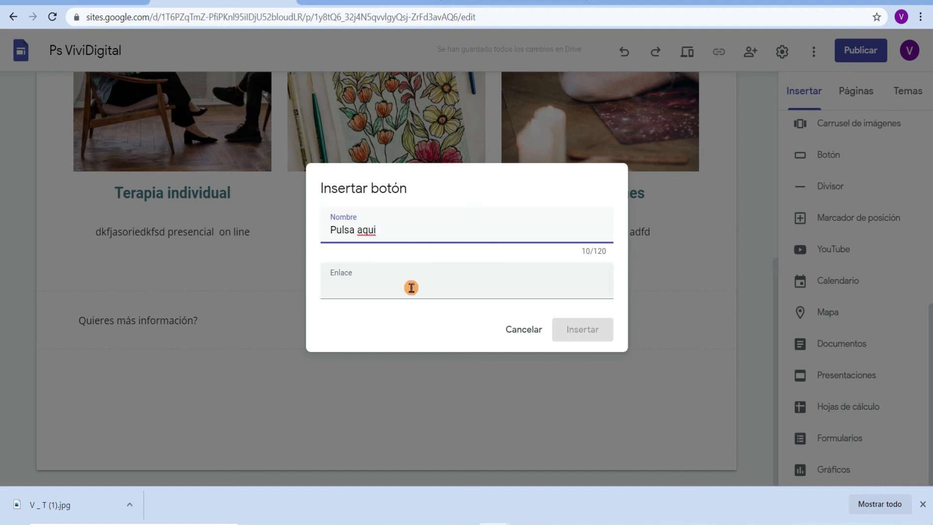
click(411, 287)
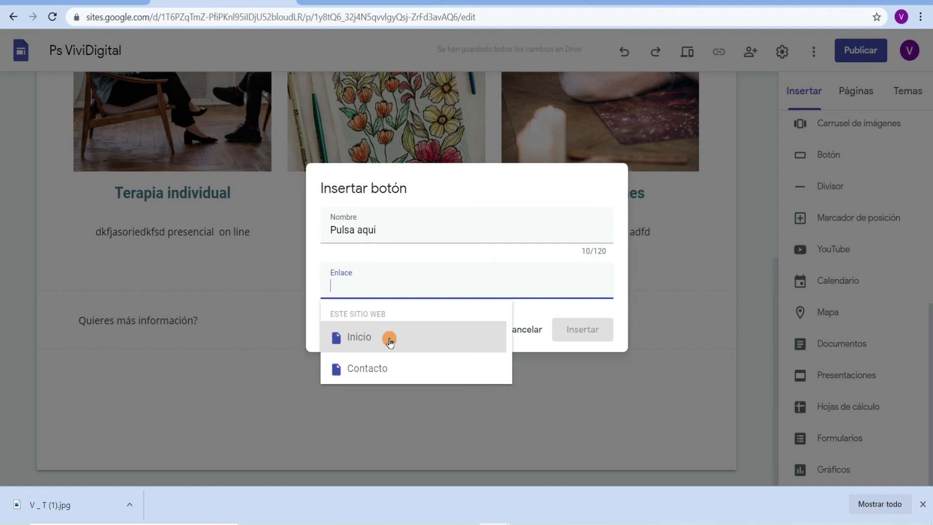
click(396, 371)
click(577, 333)
drag(155, 324, 392, 267)
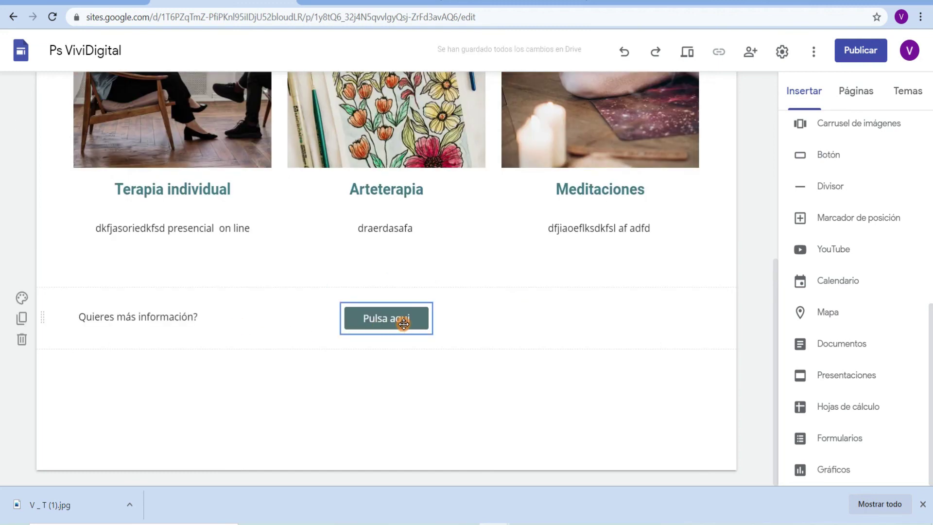
- Set the background of the "Quieres más información?" section to Énfasis 1
scroll(395, 318, up, 1)
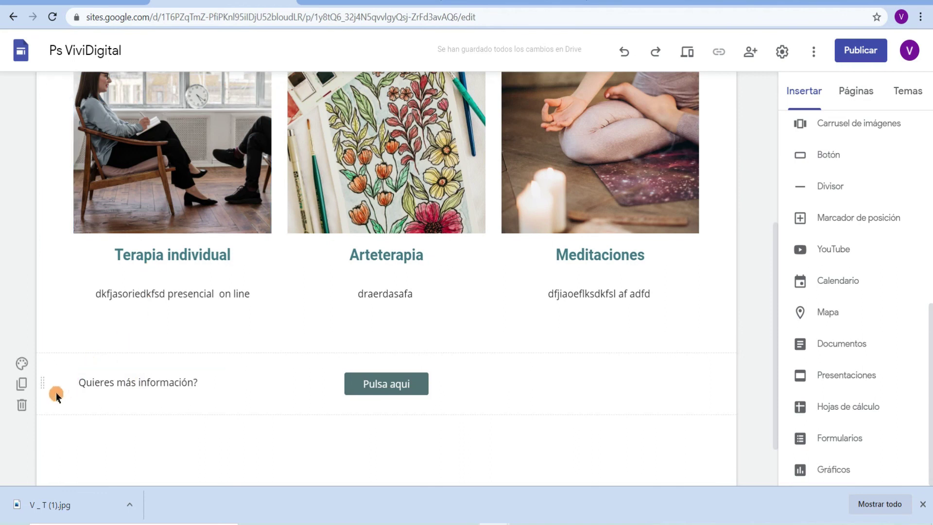
click(24, 368)
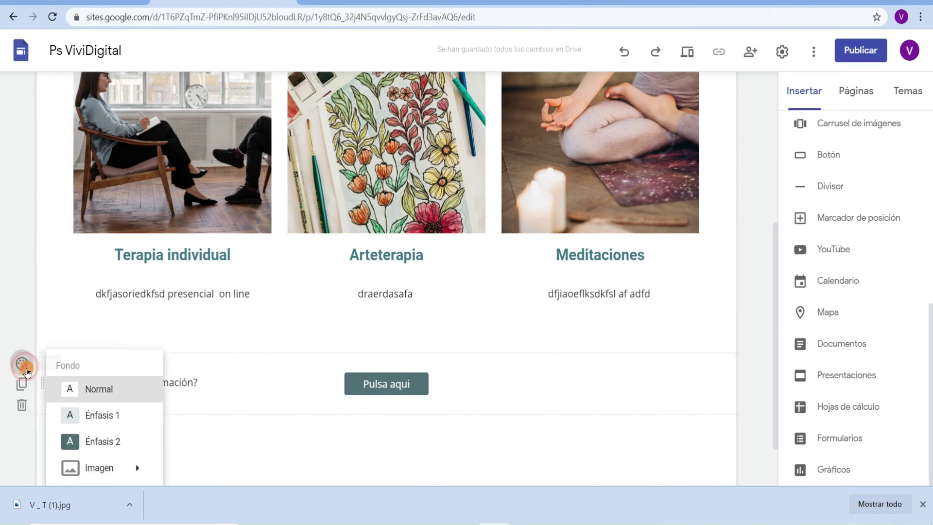
click(95, 417)
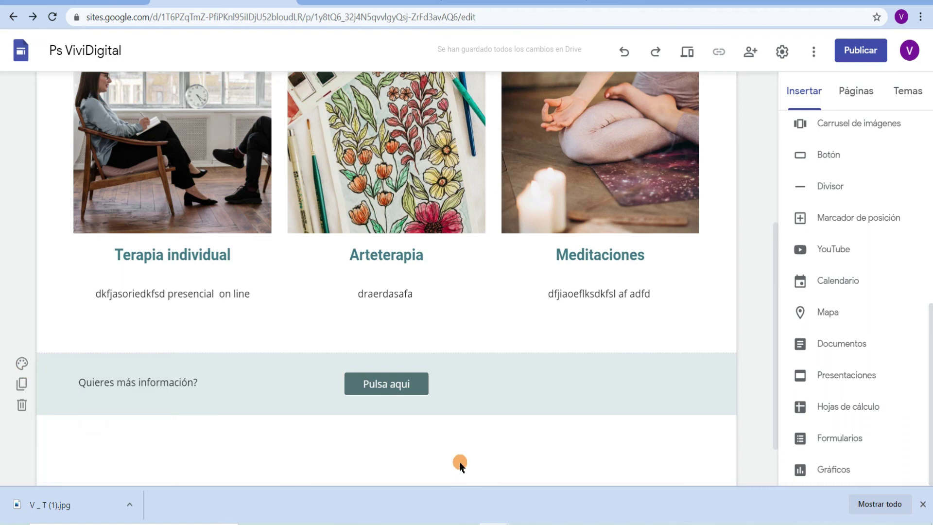
- Add a page footer with the text "Derechos reservados"
scroll(476, 465, down, 1)
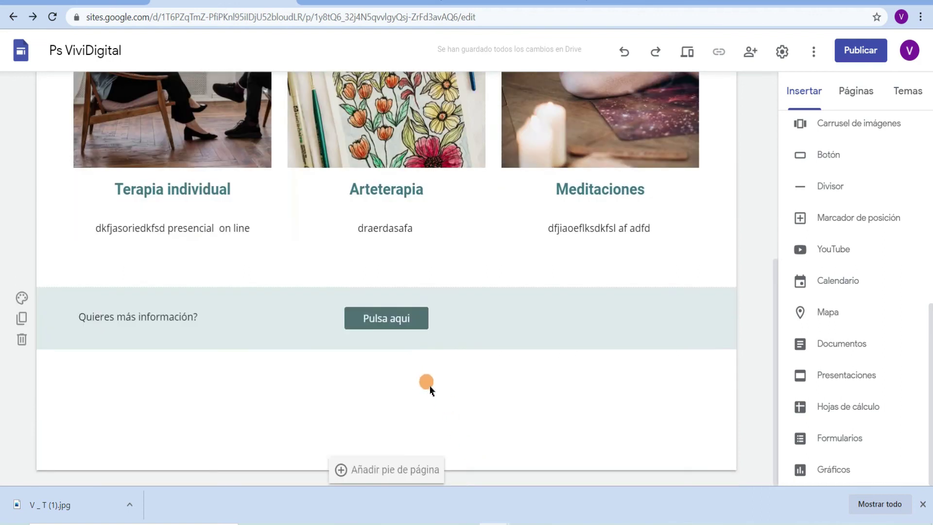
click(388, 472)
text(Der)
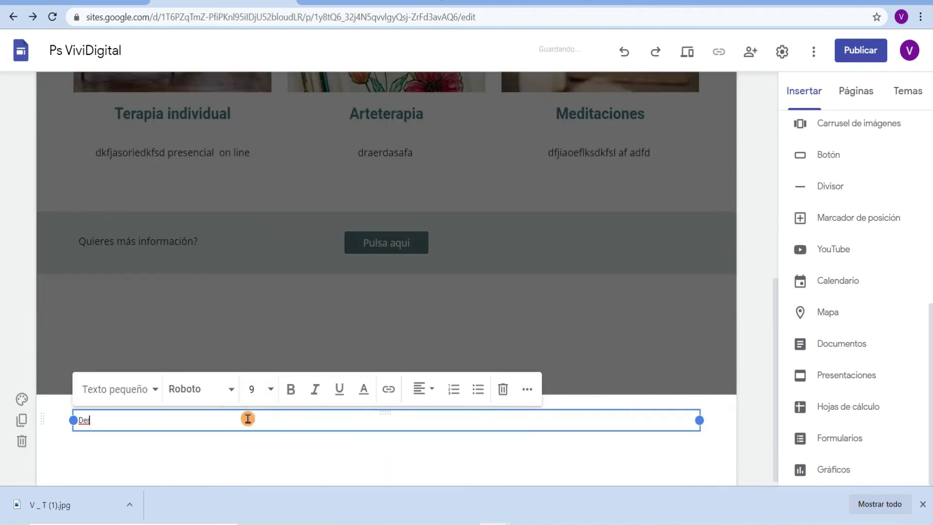
text(echos reservados)
click(388, 419)
click(630, 381)
- Check the Contacto page down to its footer and preview the site's Contacto, Servicios and Inicio pages
scroll(630, 380, up, 10)
click(699, 108)
scroll(621, 299, down, 2)
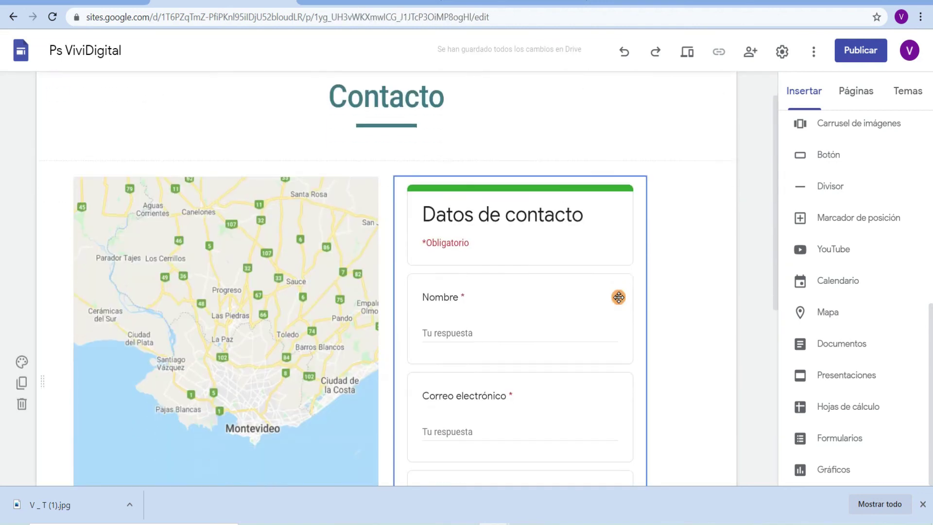
scroll(622, 299, down, 5)
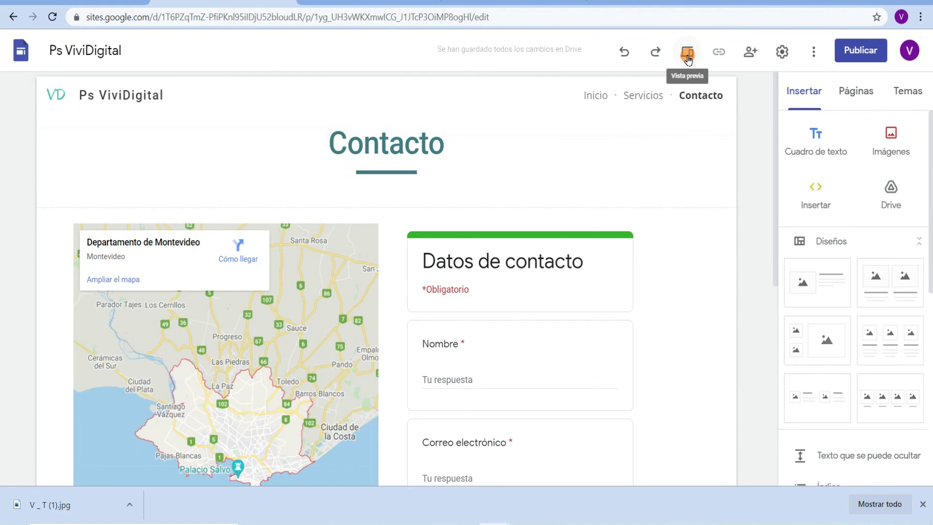
click(687, 56)
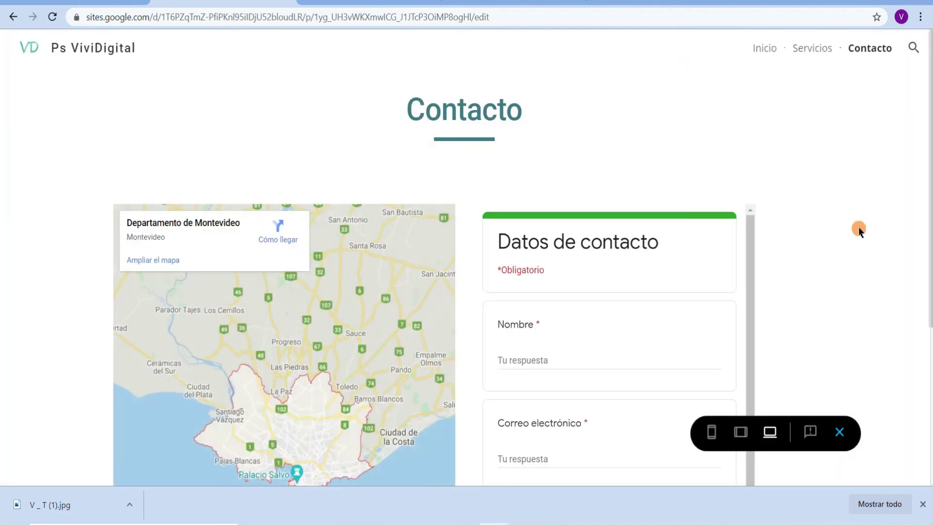
scroll(860, 229, down, 5)
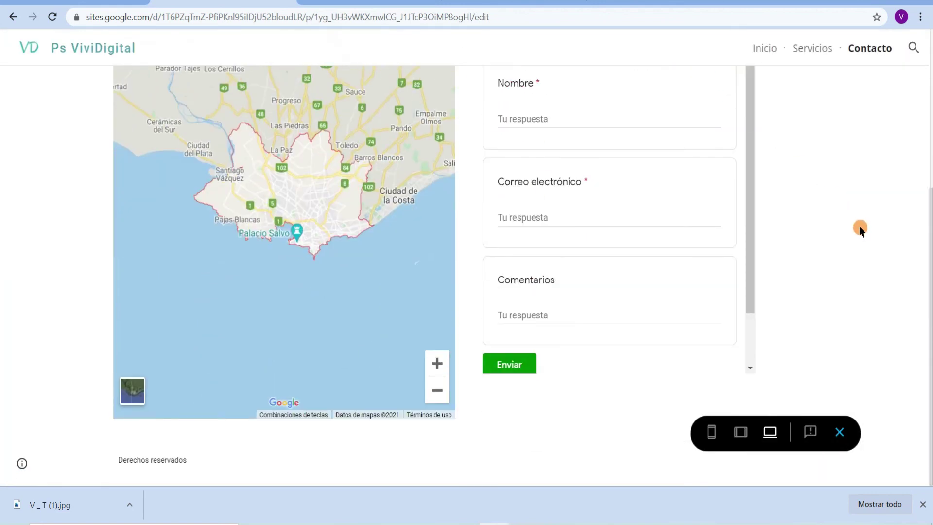
scroll(860, 230, up, 5)
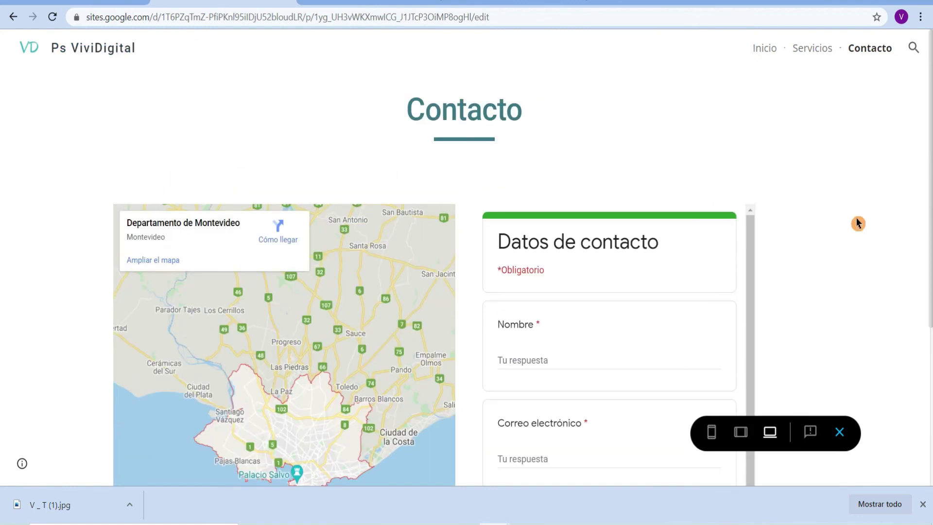
click(809, 47)
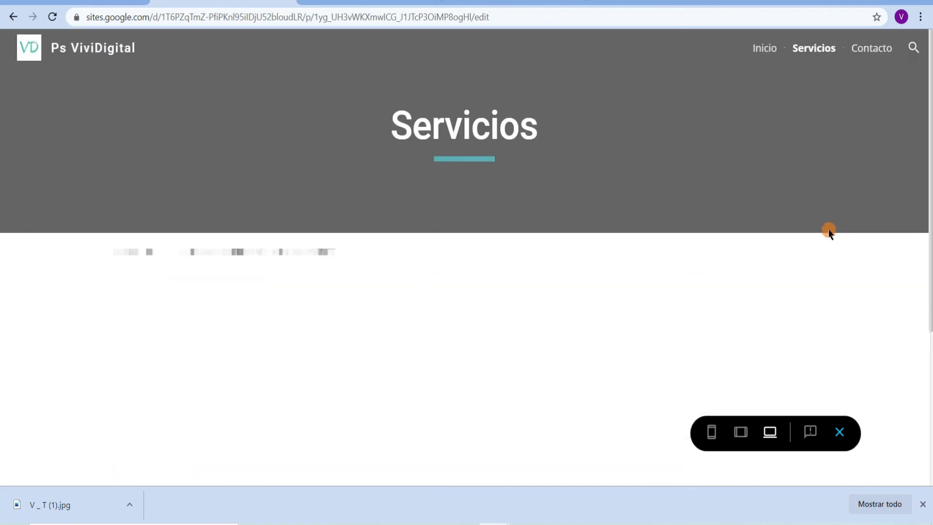
scroll(883, 303, down, 5)
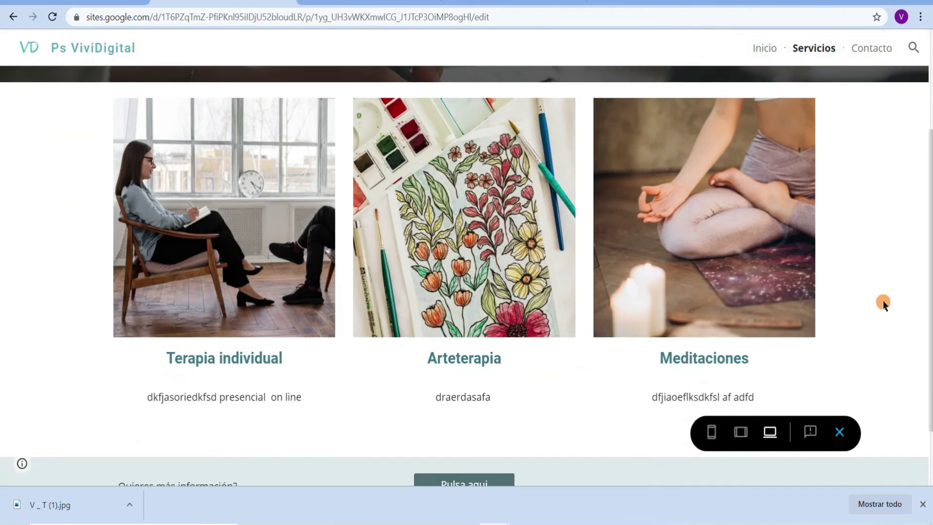
scroll(883, 304, up, 5)
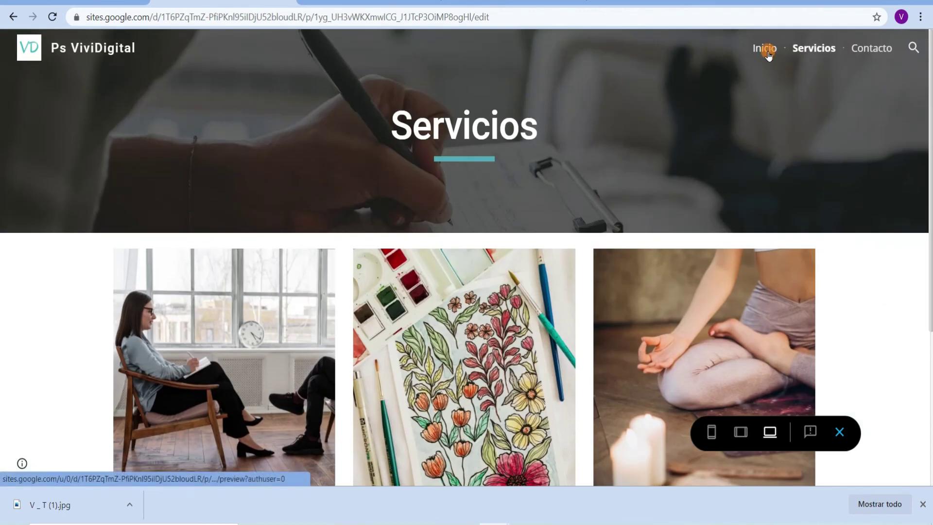
click(764, 47)
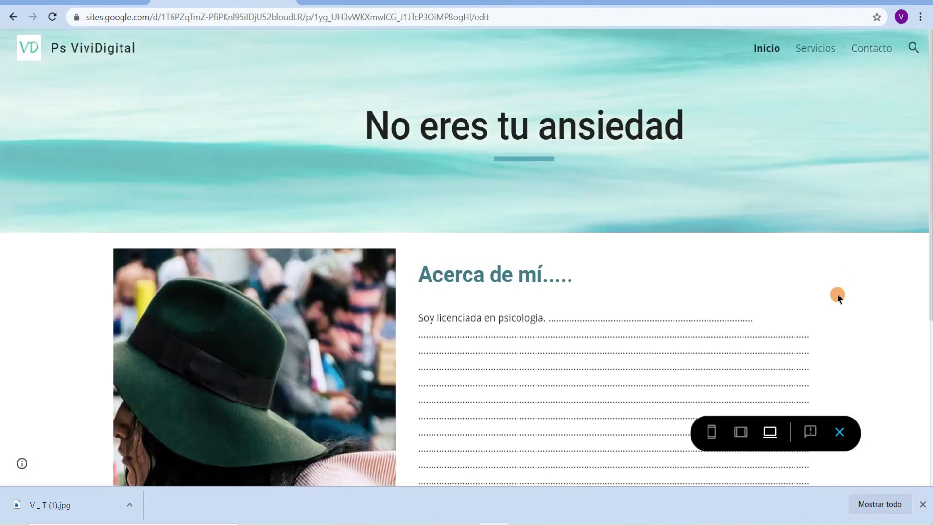
scroll(839, 299, down, 5)
scroll(837, 296, up, 5)
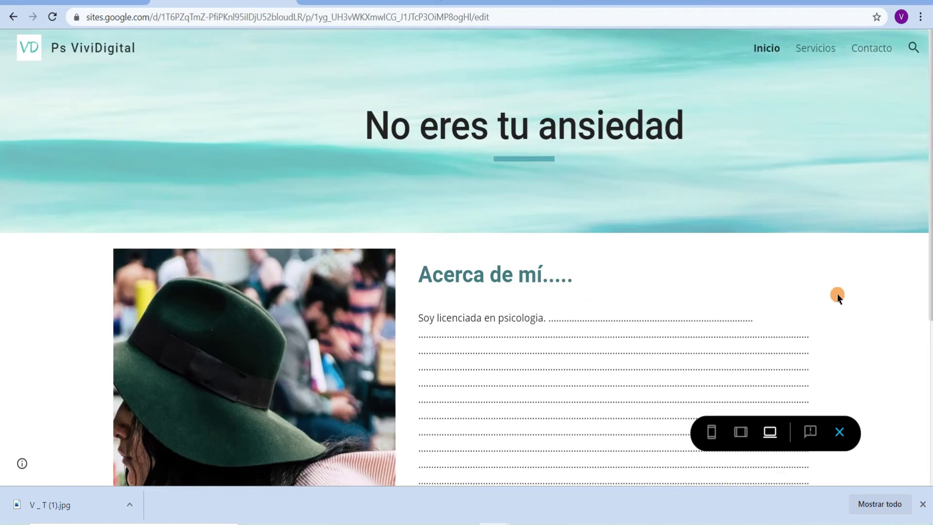
click(839, 431)
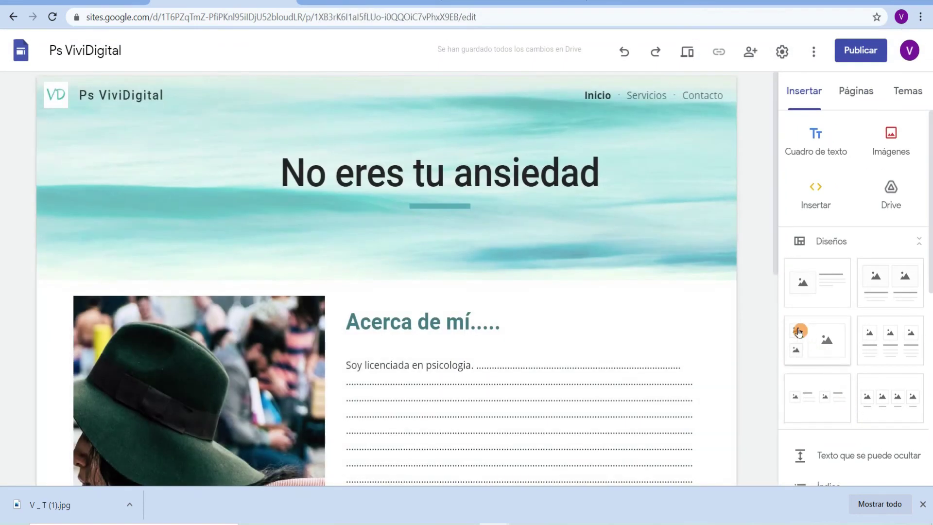
- Publish the site with the web address "ps-vividigital"
scroll(753, 329, down, 9)
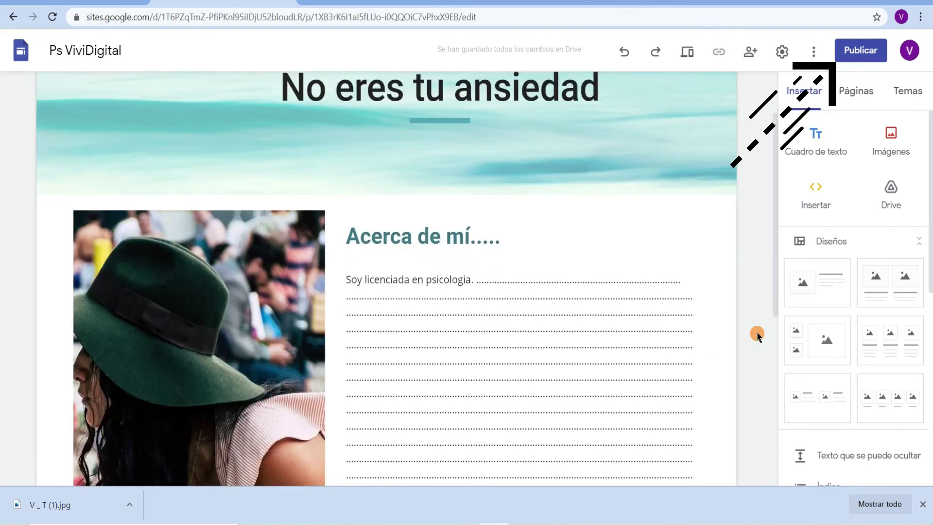
click(857, 51)
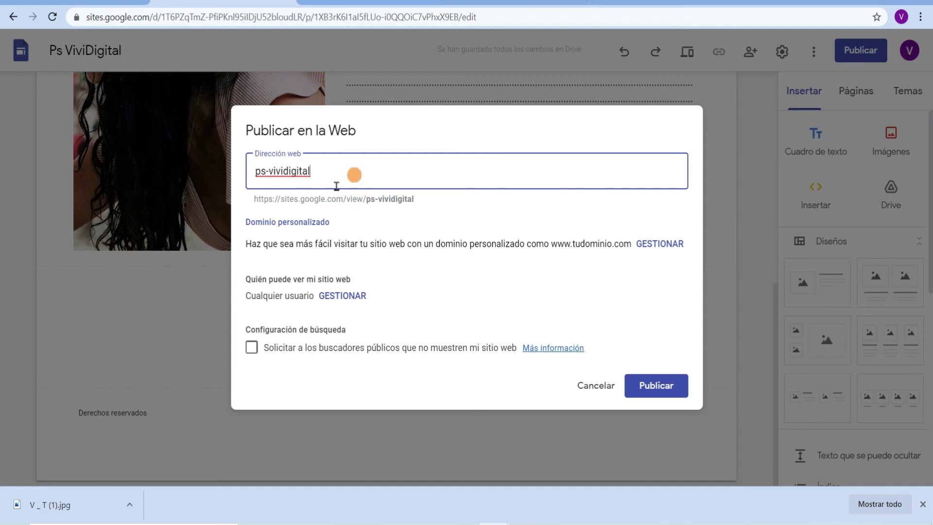
drag(260, 201, 518, 227)
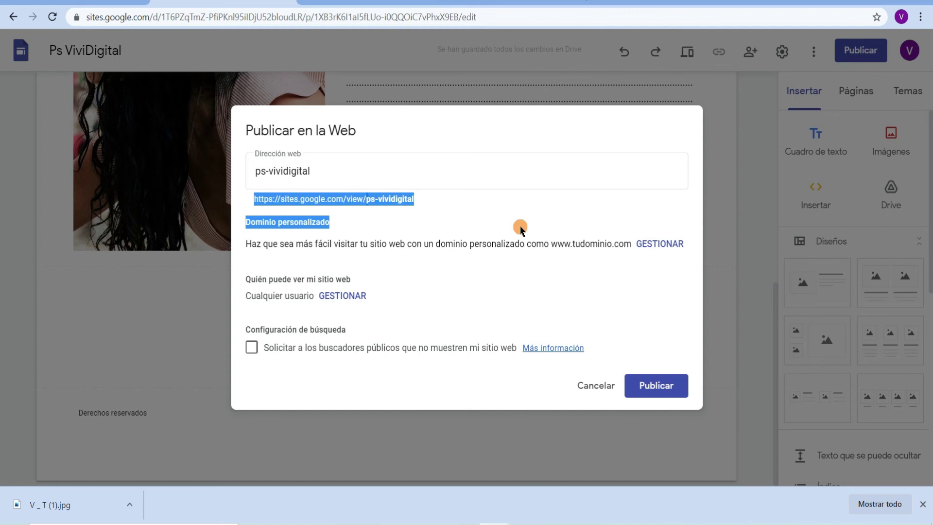
click(387, 306)
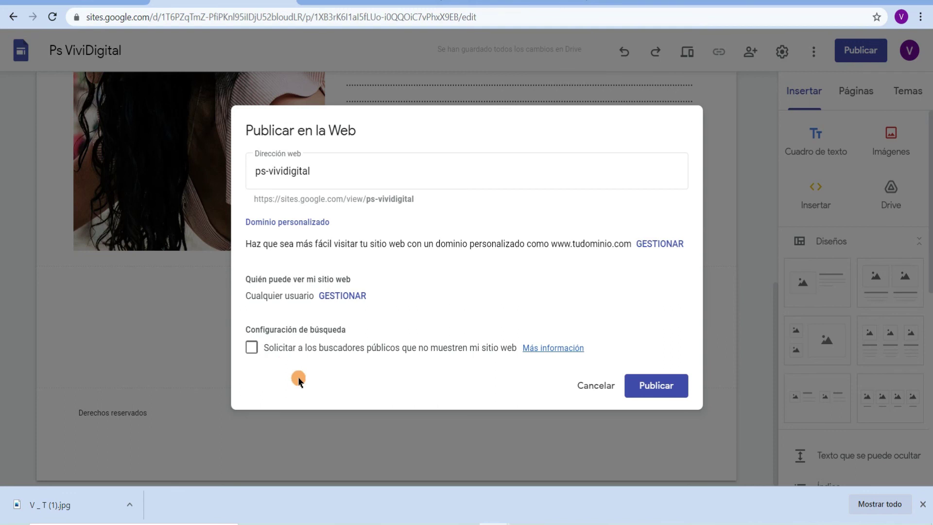
click(653, 387)
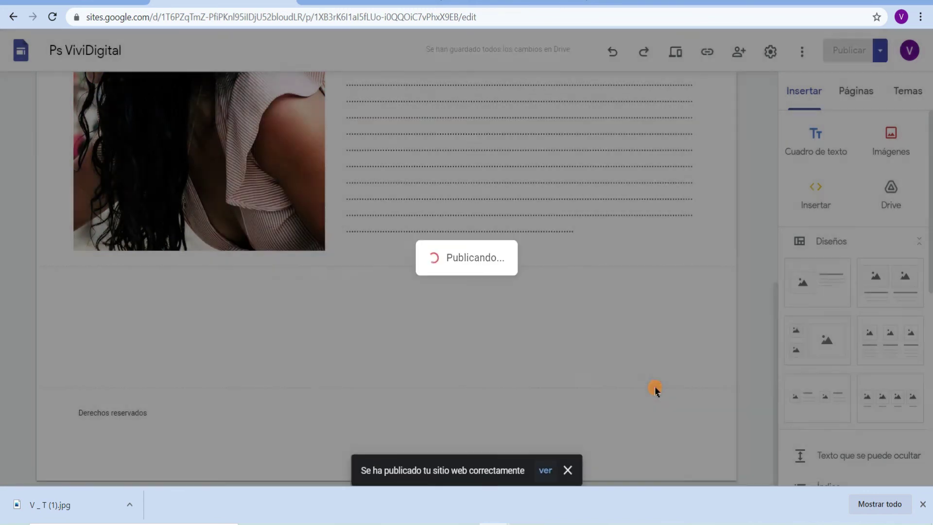
- View the published site and go from its Inicio page to the Servicios page
click(546, 470)
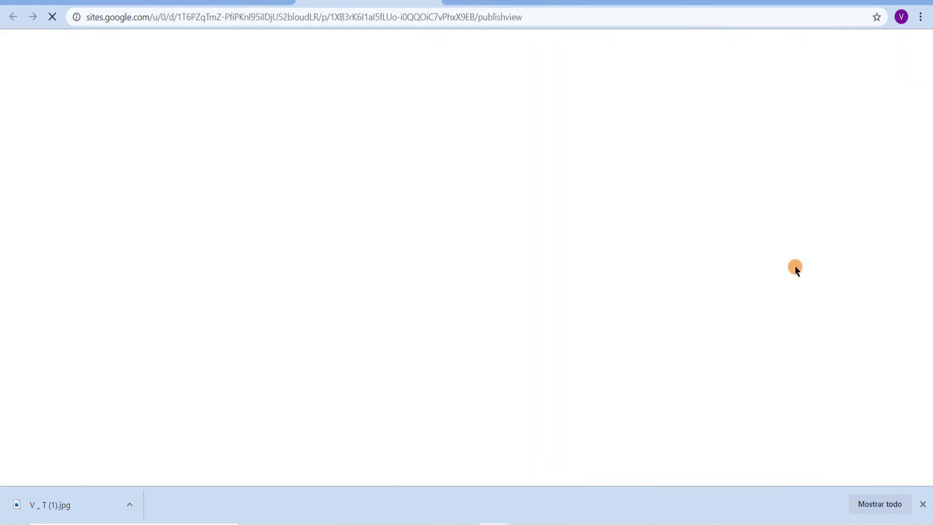
scroll(781, 335, down, 5)
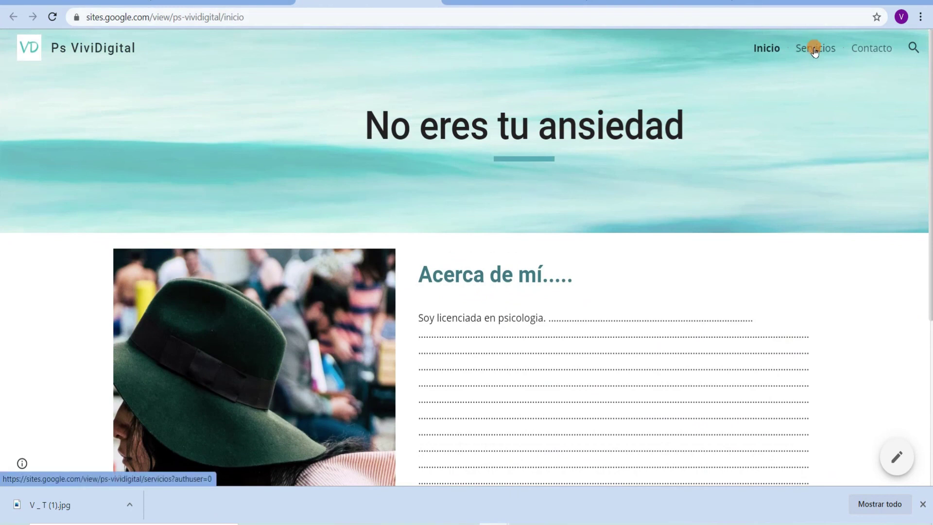
click(815, 50)
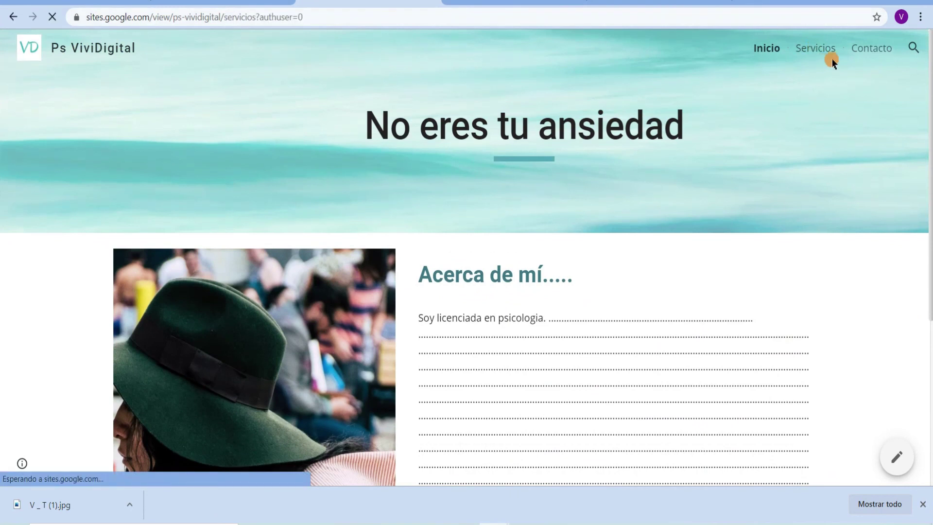